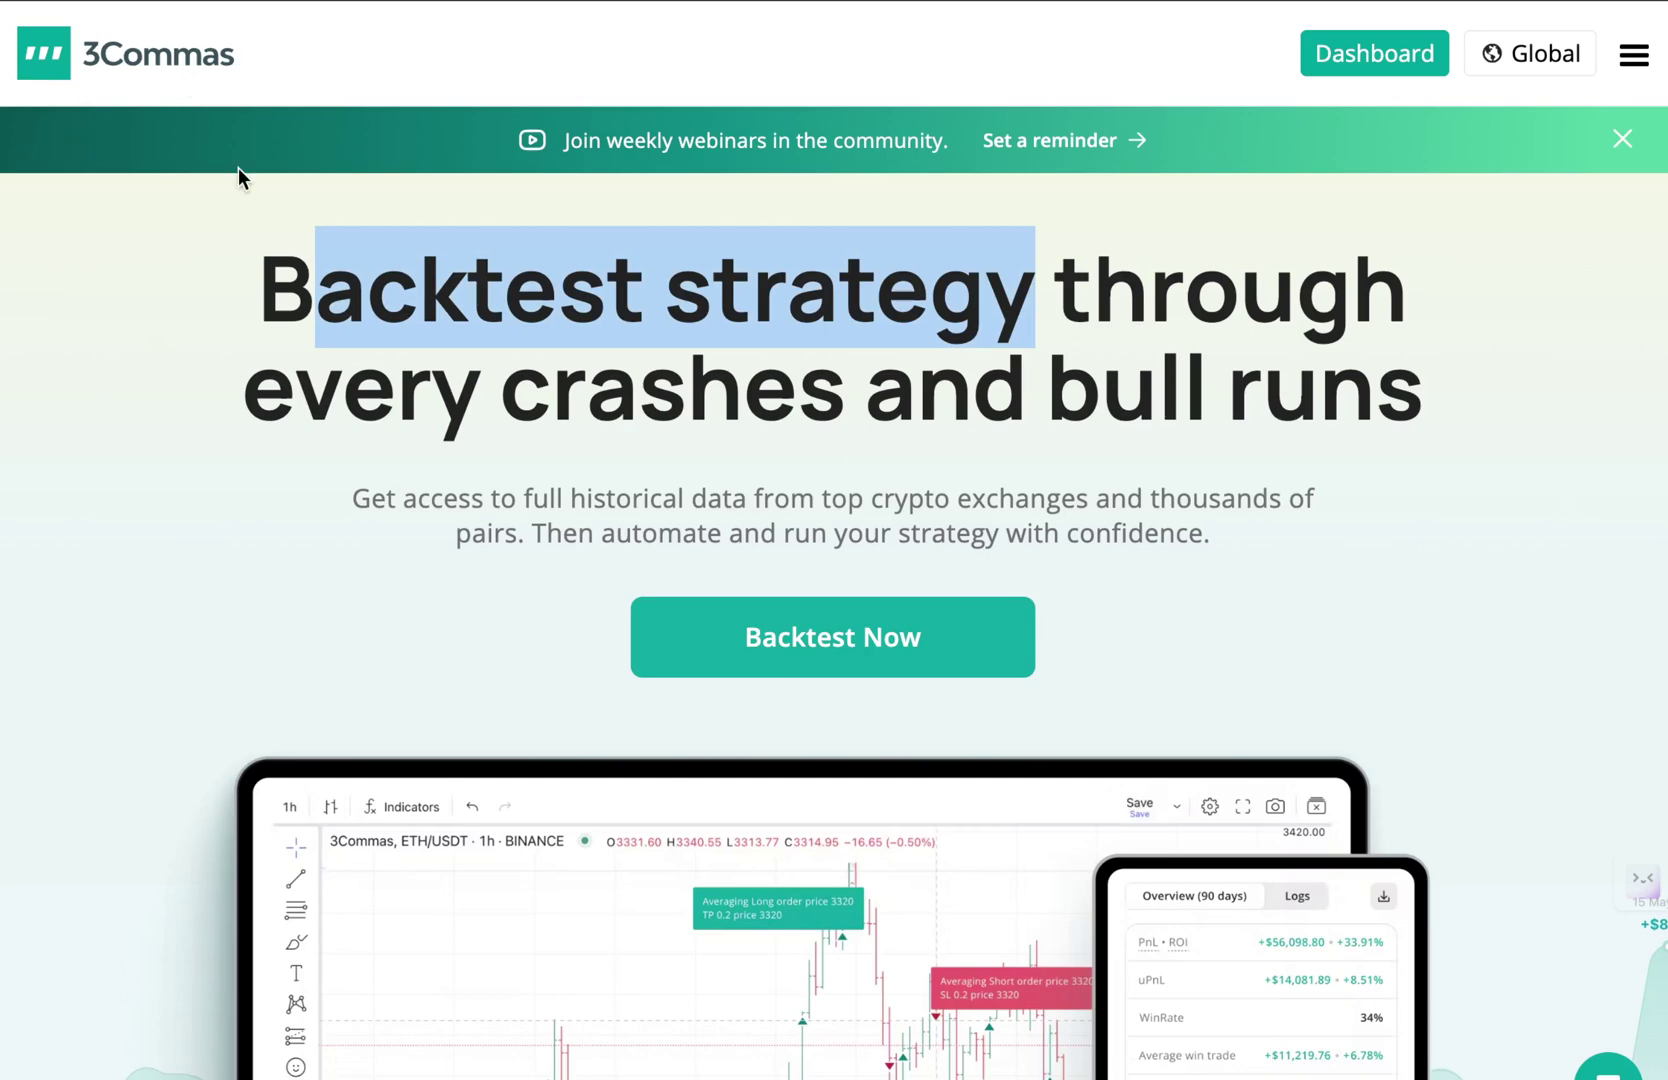
Highlight 'Backtest strategy' on the landing page, then switch to the app.3commas.io tab
{"action": "left_click", "coordinate": [257, 476]}
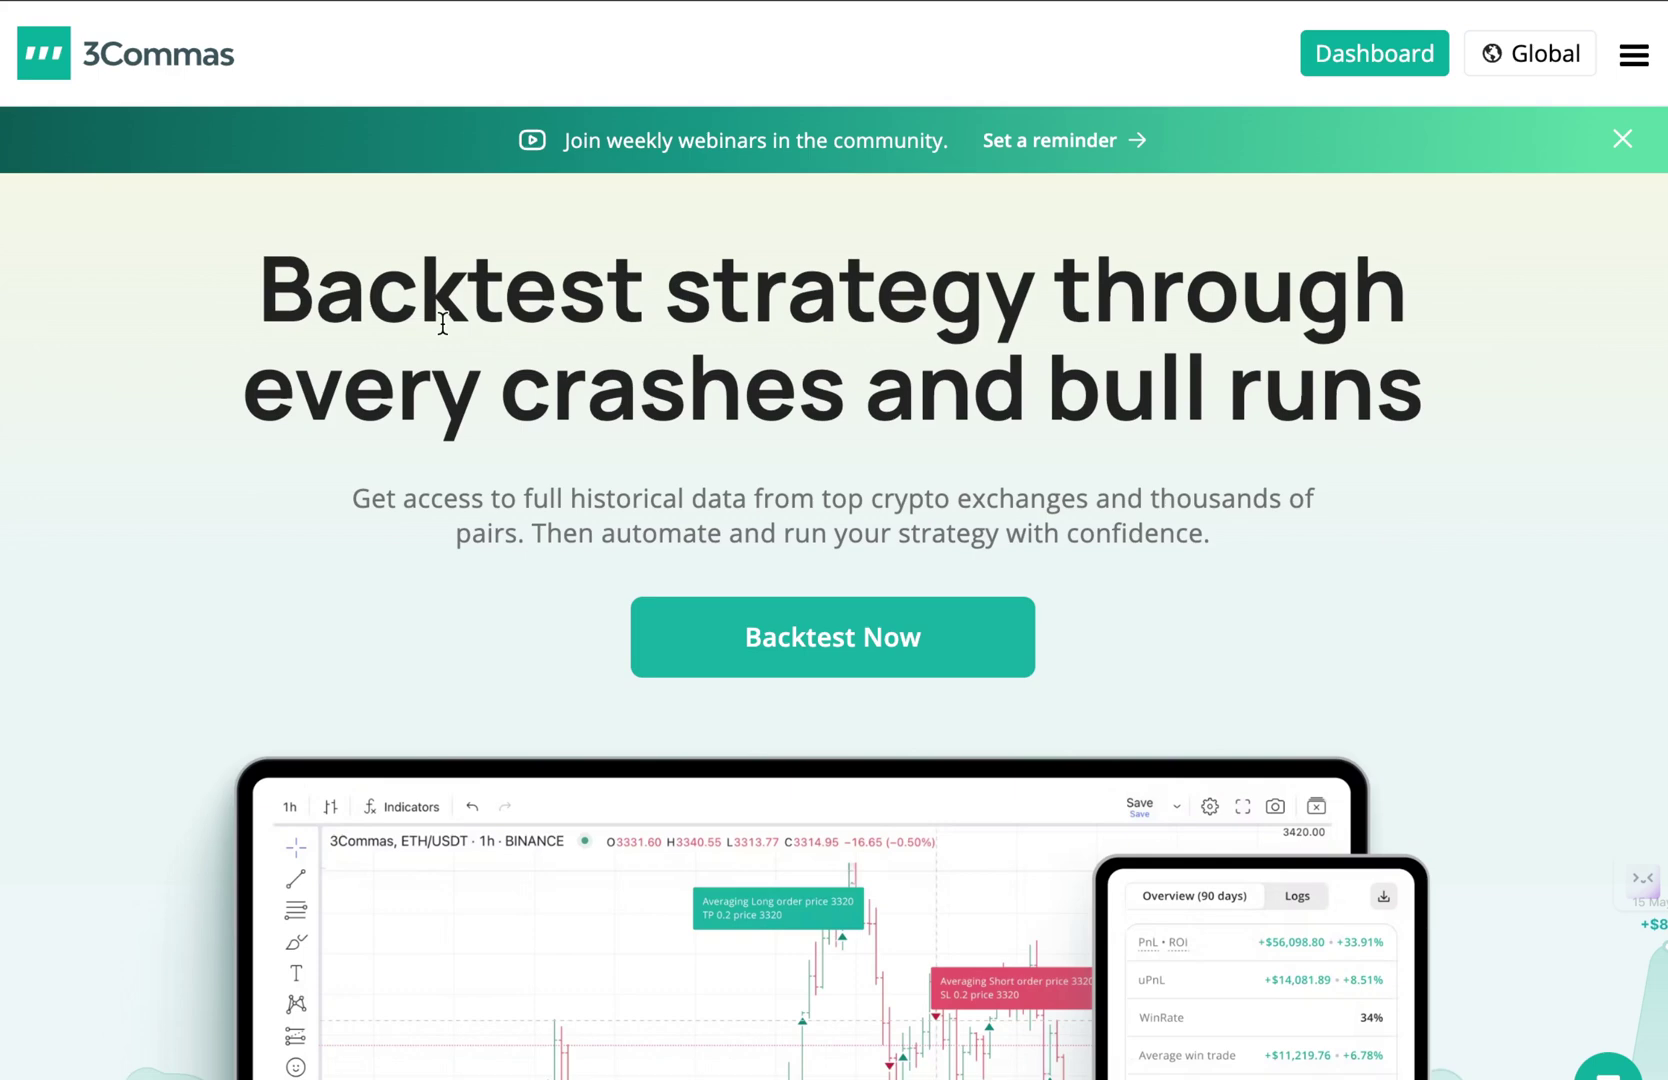
{"action": "left_click_drag", "start_coordinate": [262, 277], "coordinate": [1020, 270]}
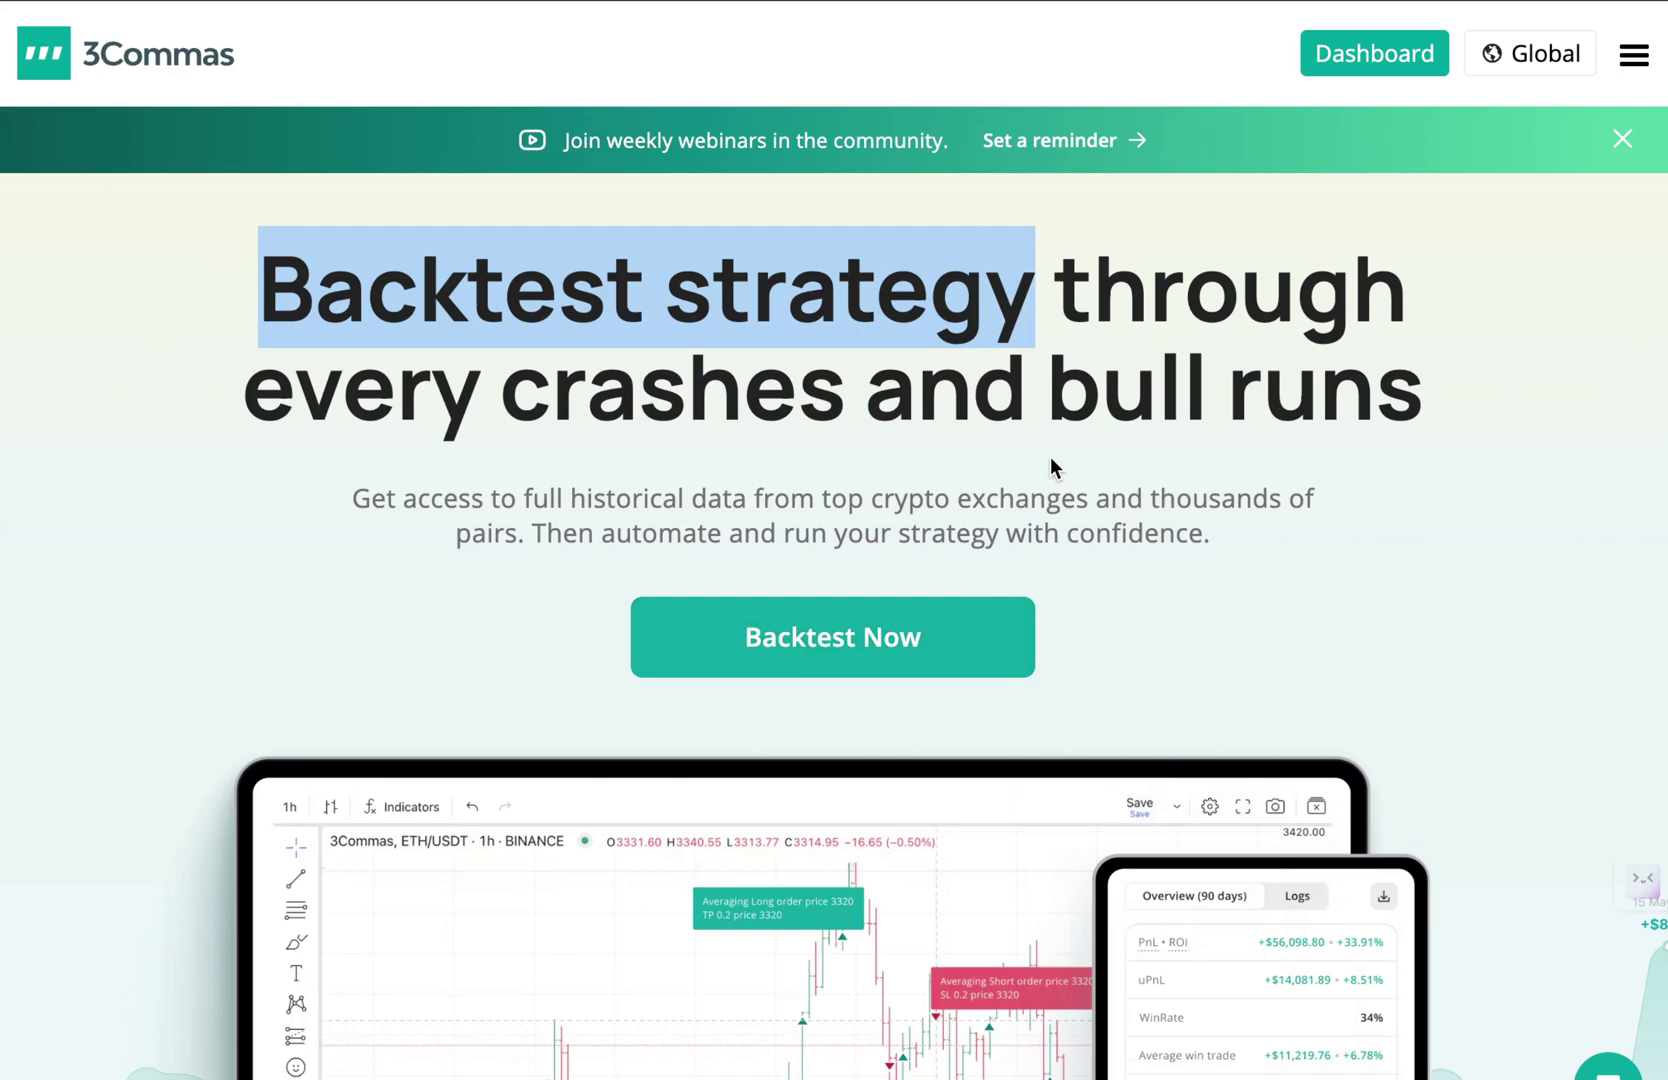
{"action": "scroll", "coordinate": [1030, 457], "scroll_direction": "down", "scroll_amount": 1}
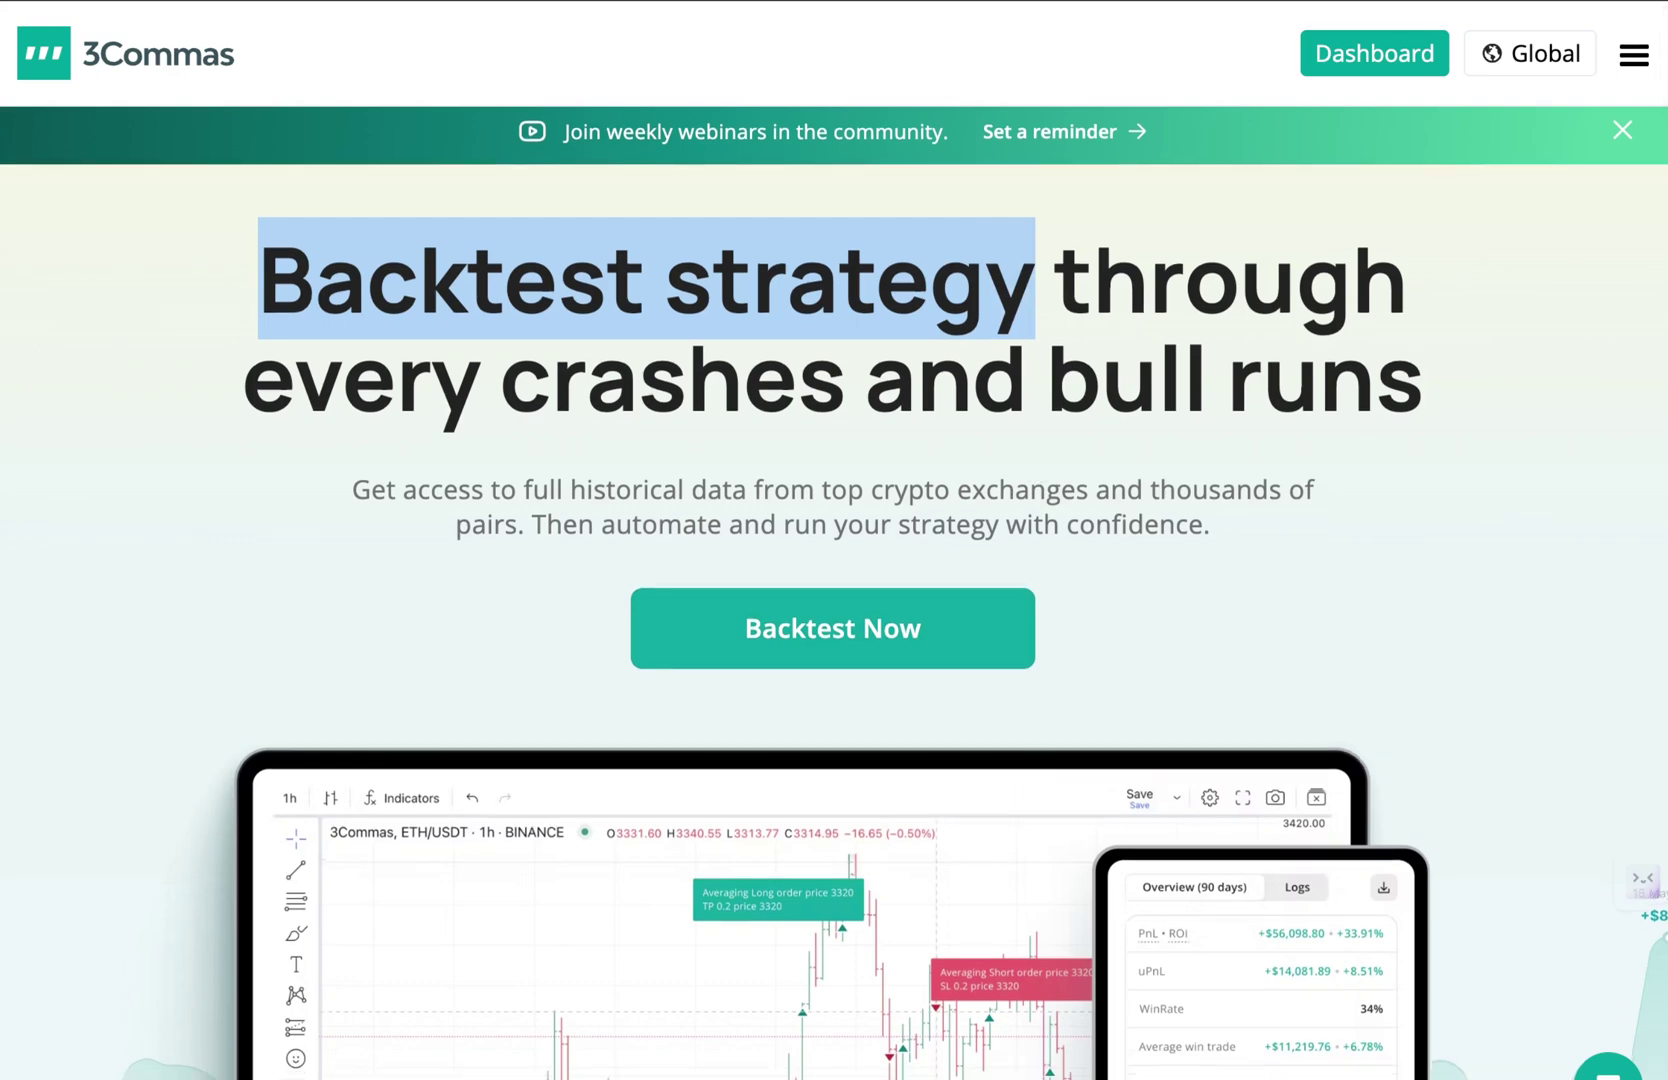
{"action": "left_click", "coordinate": [1110, 2]}
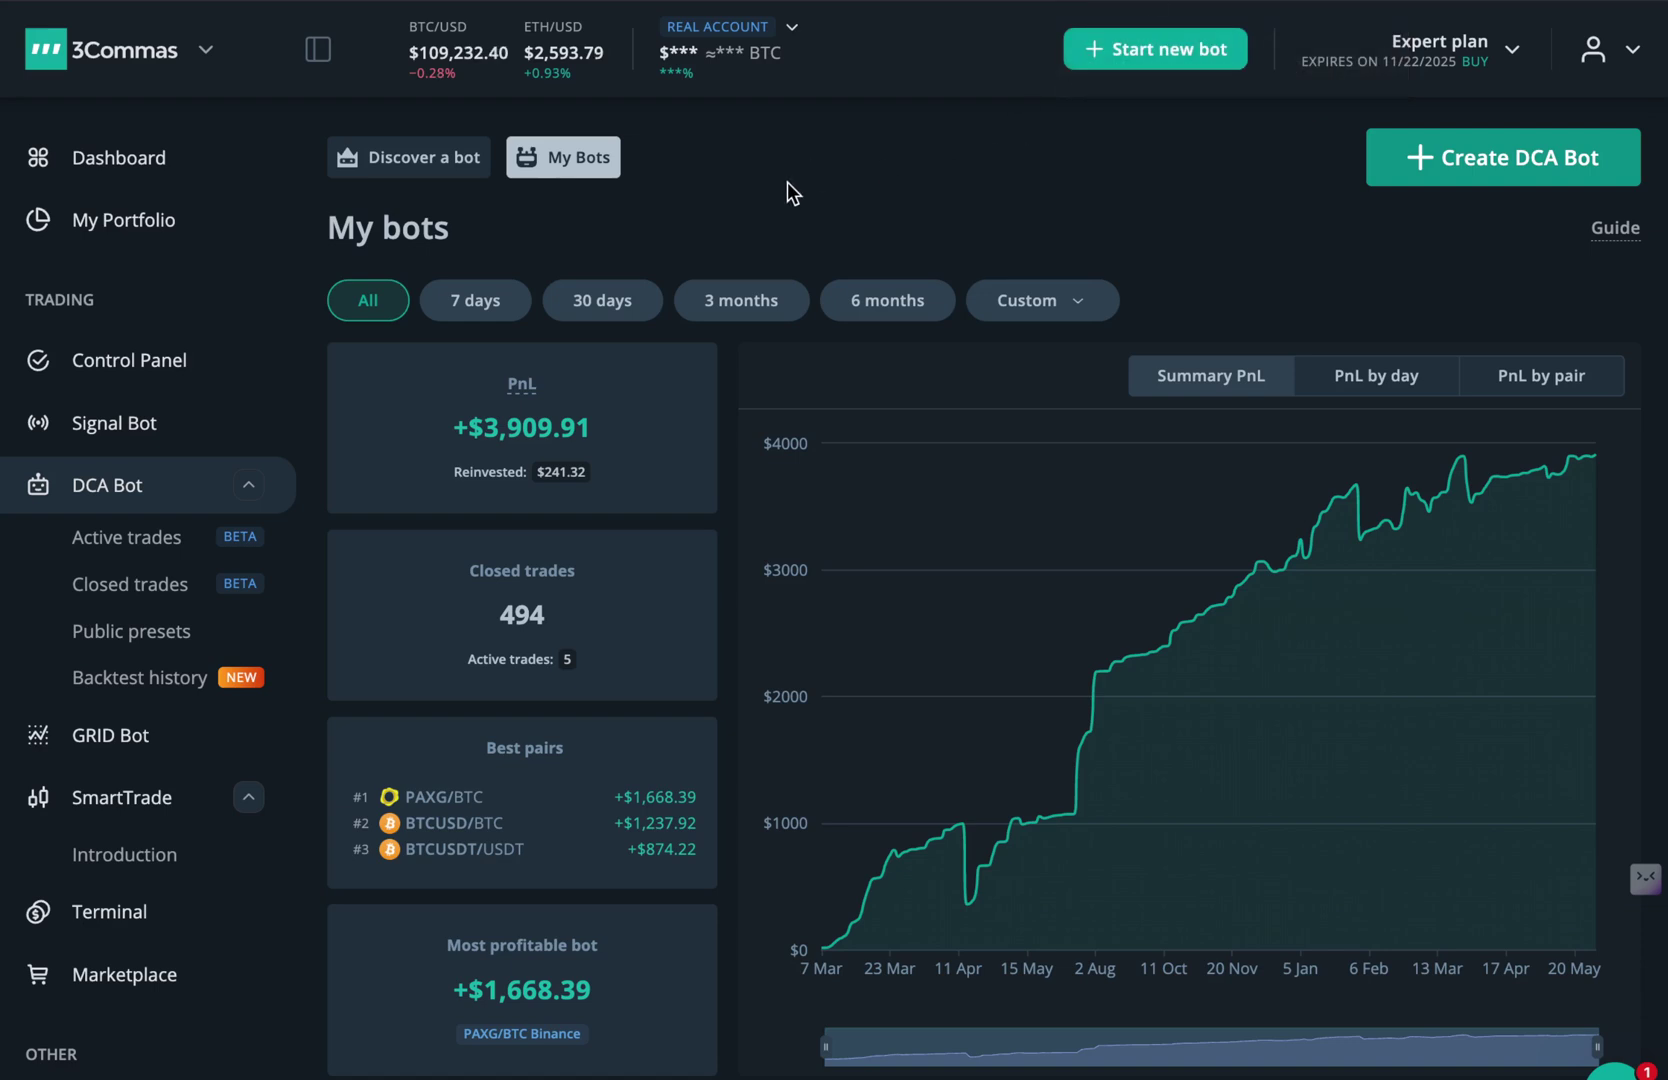
{"action": "left_click_drag", "start_coordinate": [444, 425], "coordinate": [616, 425]}
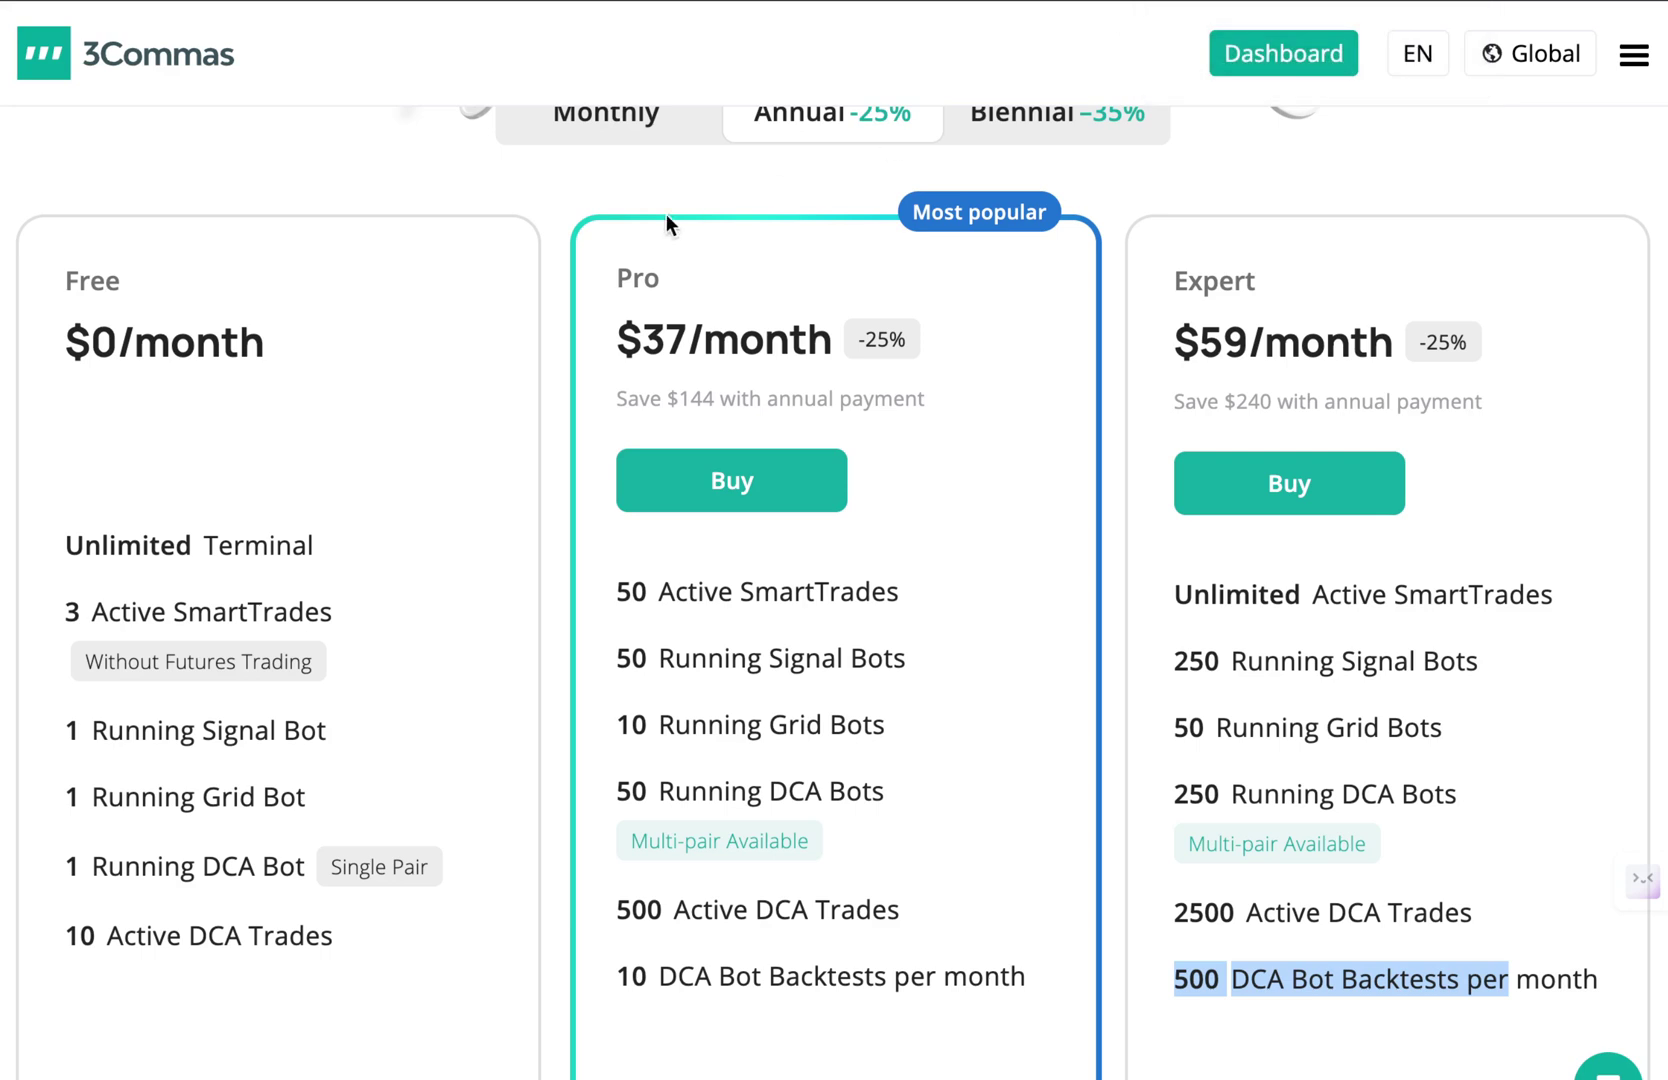
{"action": "left_click_drag", "start_coordinate": [287, 346], "coordinate": [55, 285]}
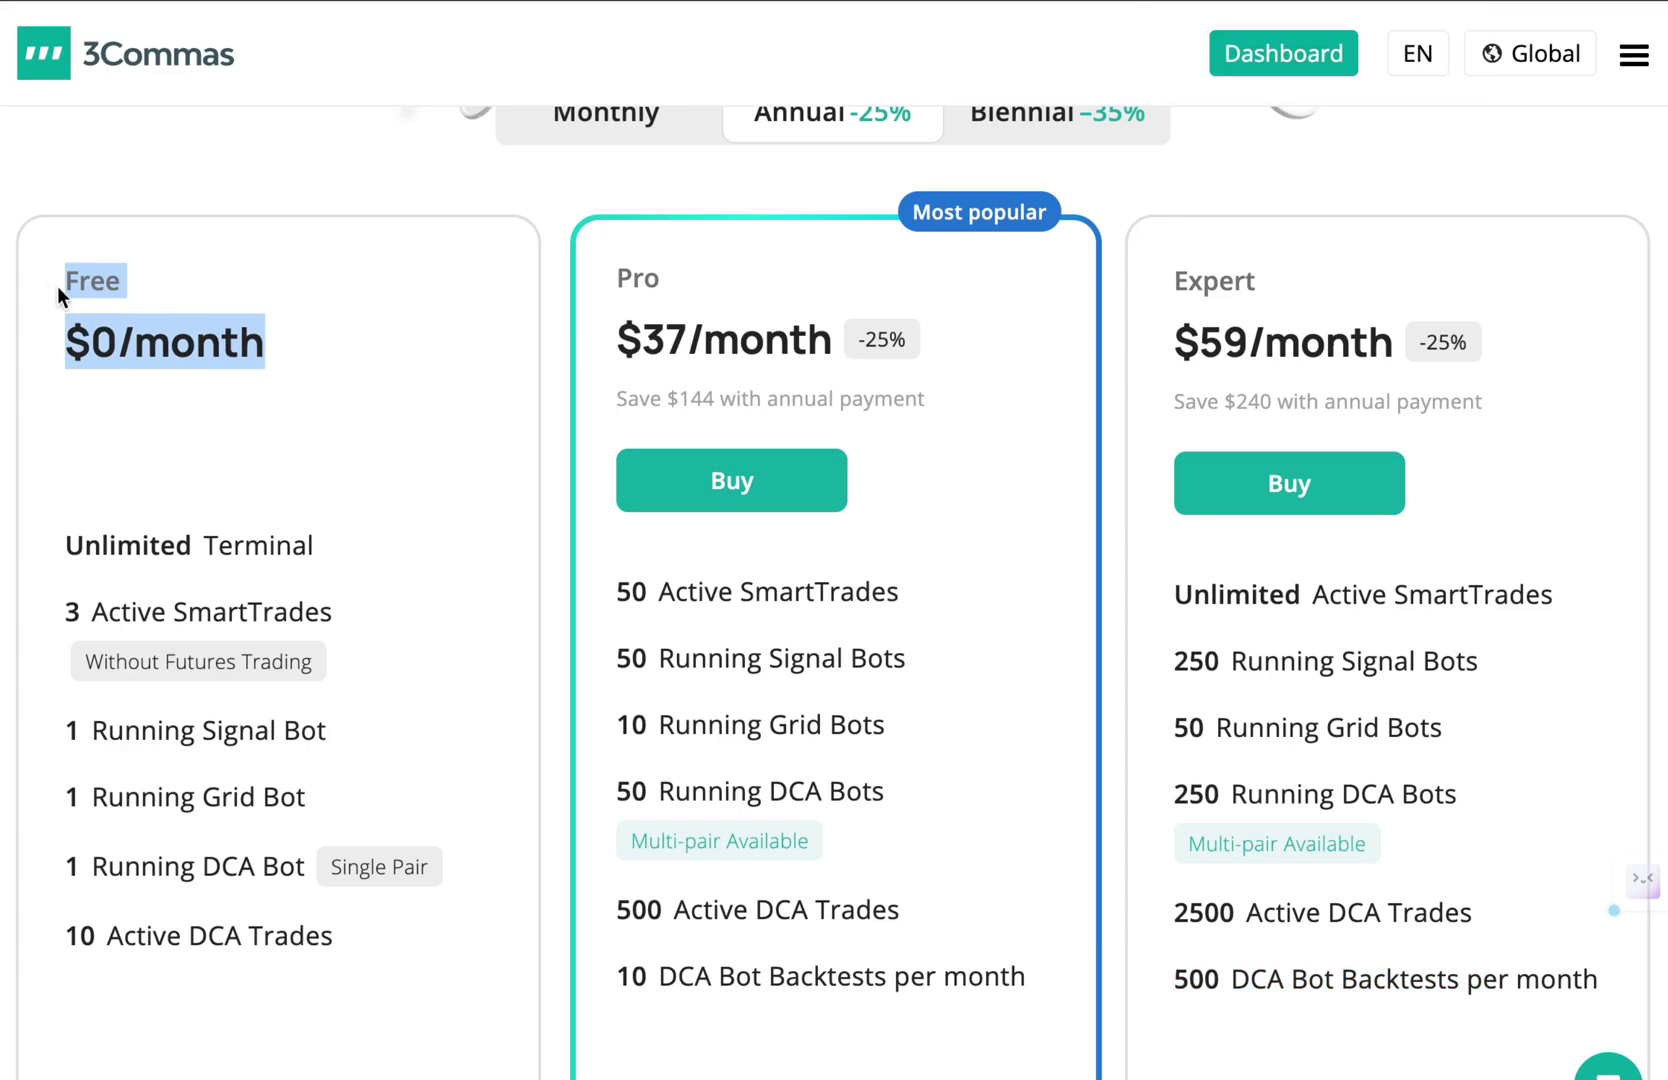
{"action": "left_click_drag", "start_coordinate": [52, 606], "coordinate": [313, 806]}
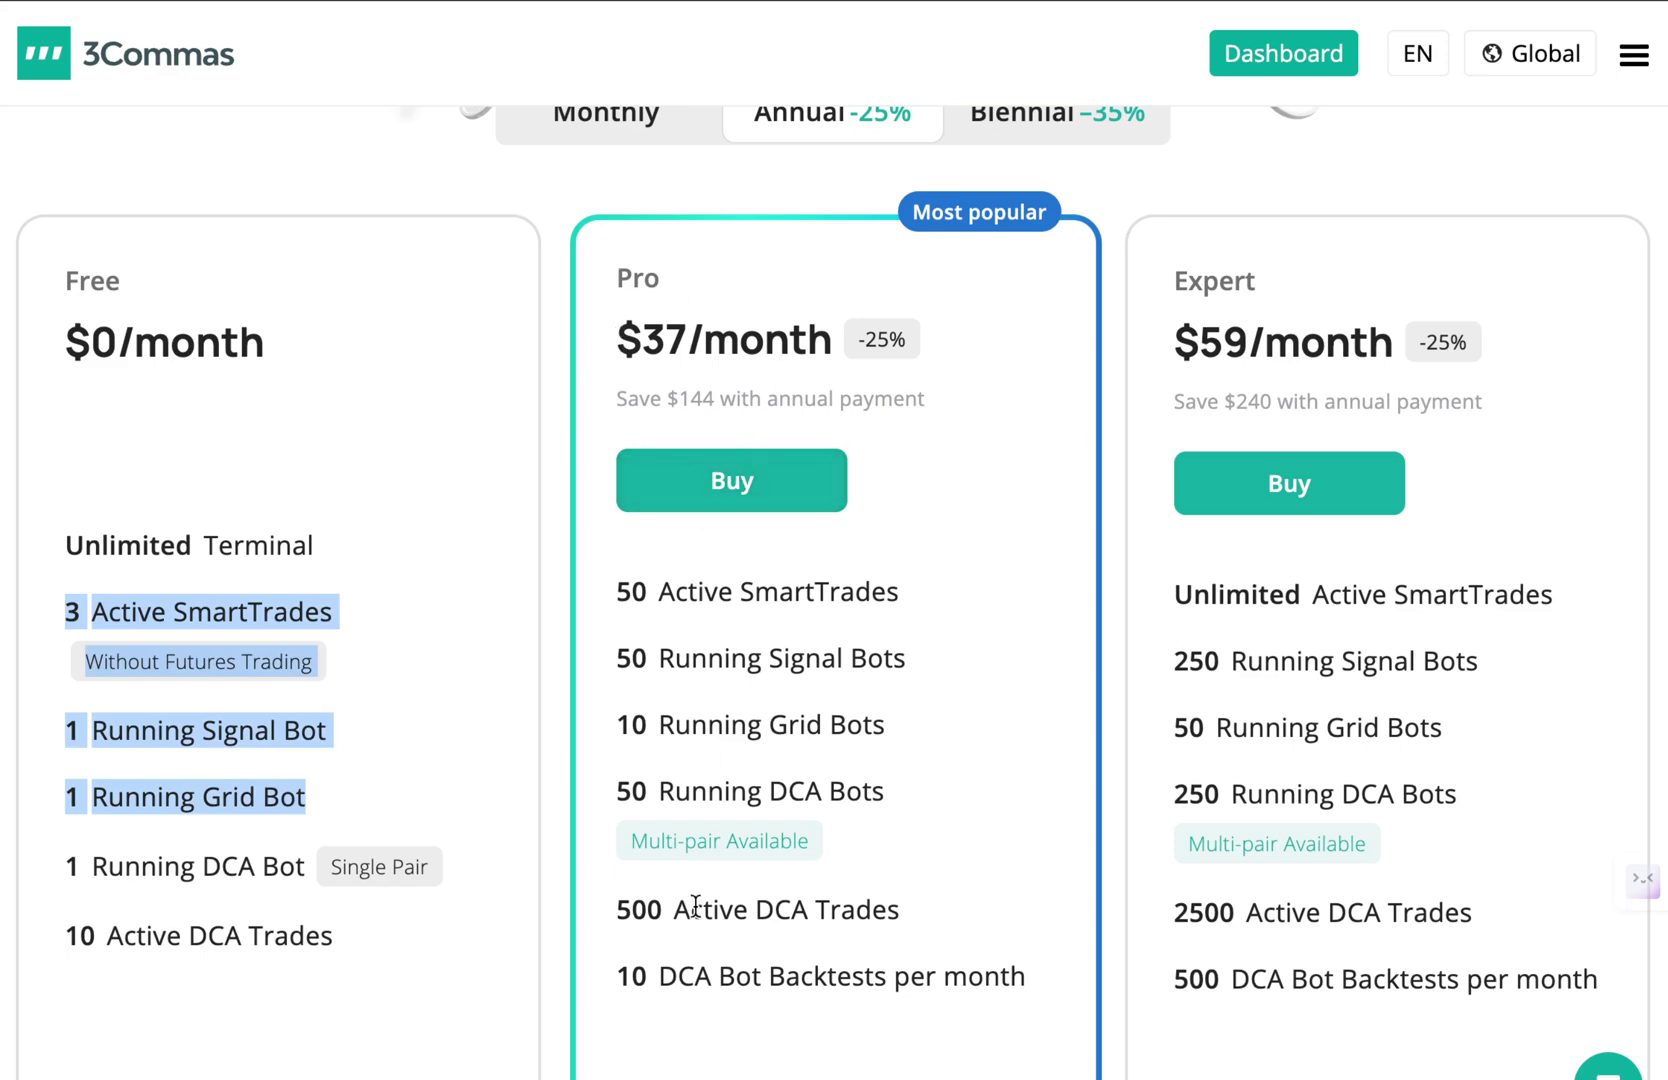
{"action": "left_click_drag", "start_coordinate": [618, 976], "coordinate": [648, 976]}
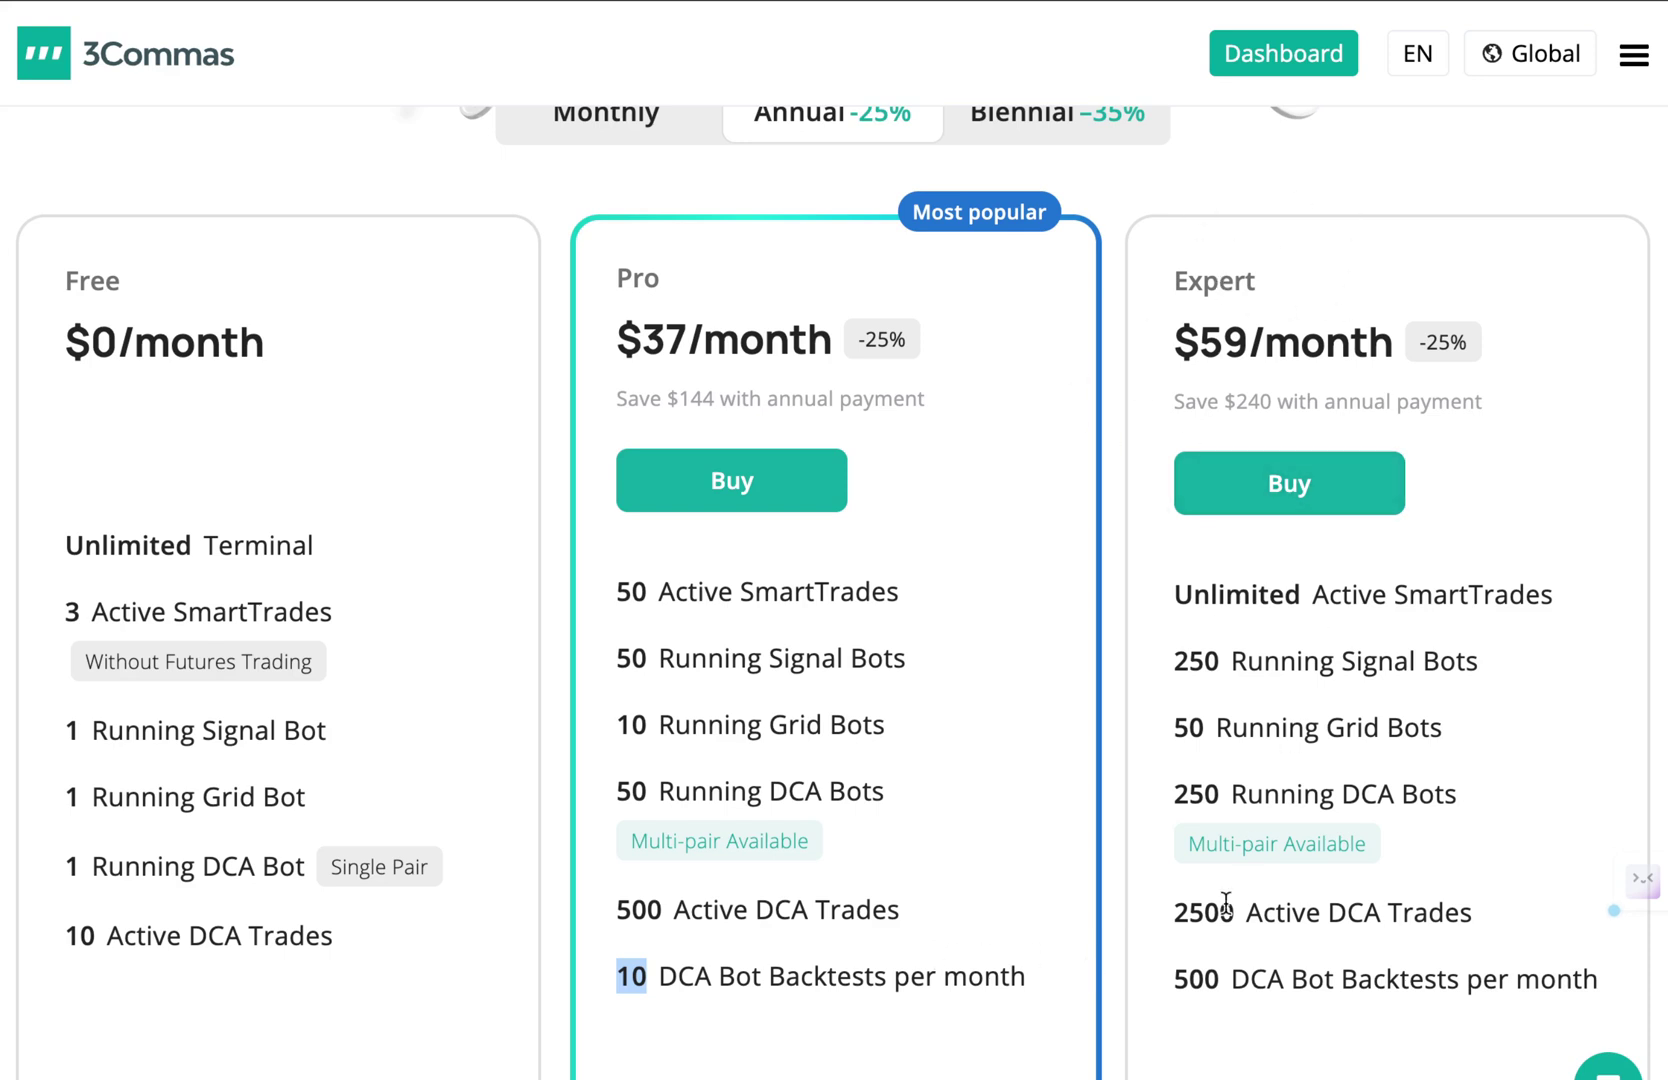
{"action": "left_click_drag", "start_coordinate": [1174, 978], "coordinate": [1429, 965]}
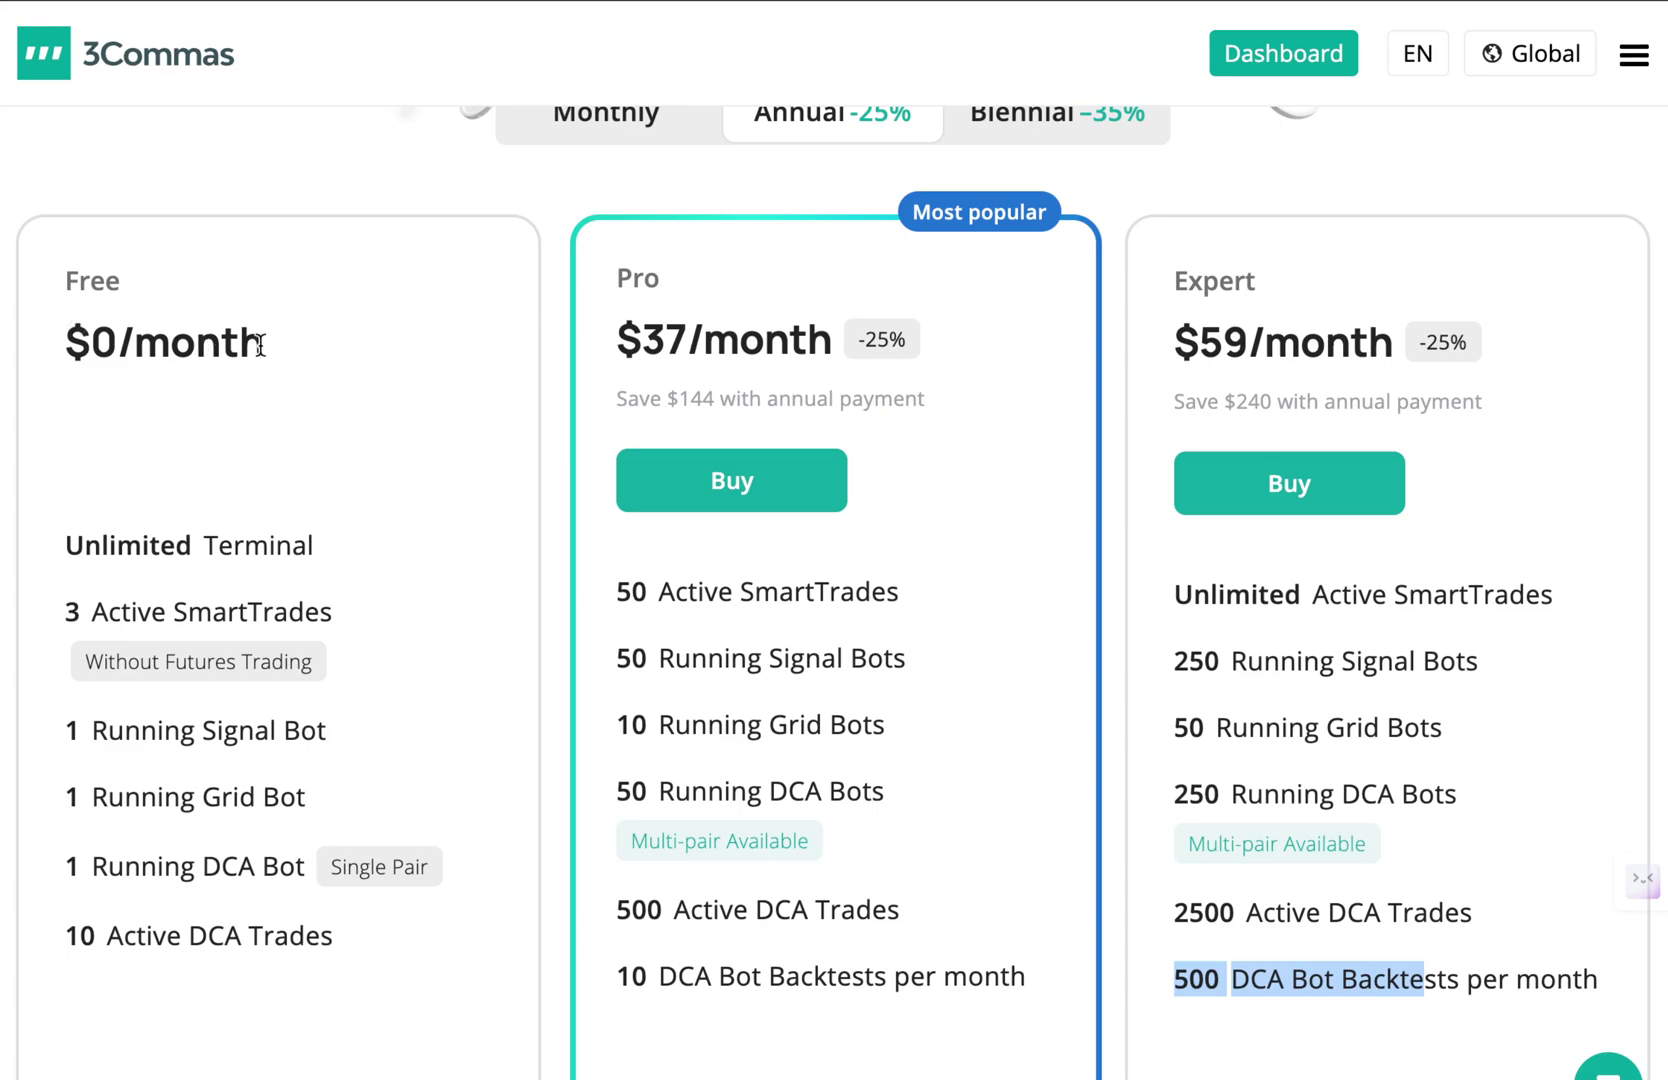
{"action": "left_click_drag", "start_coordinate": [264, 342], "coordinate": [80, 340]}
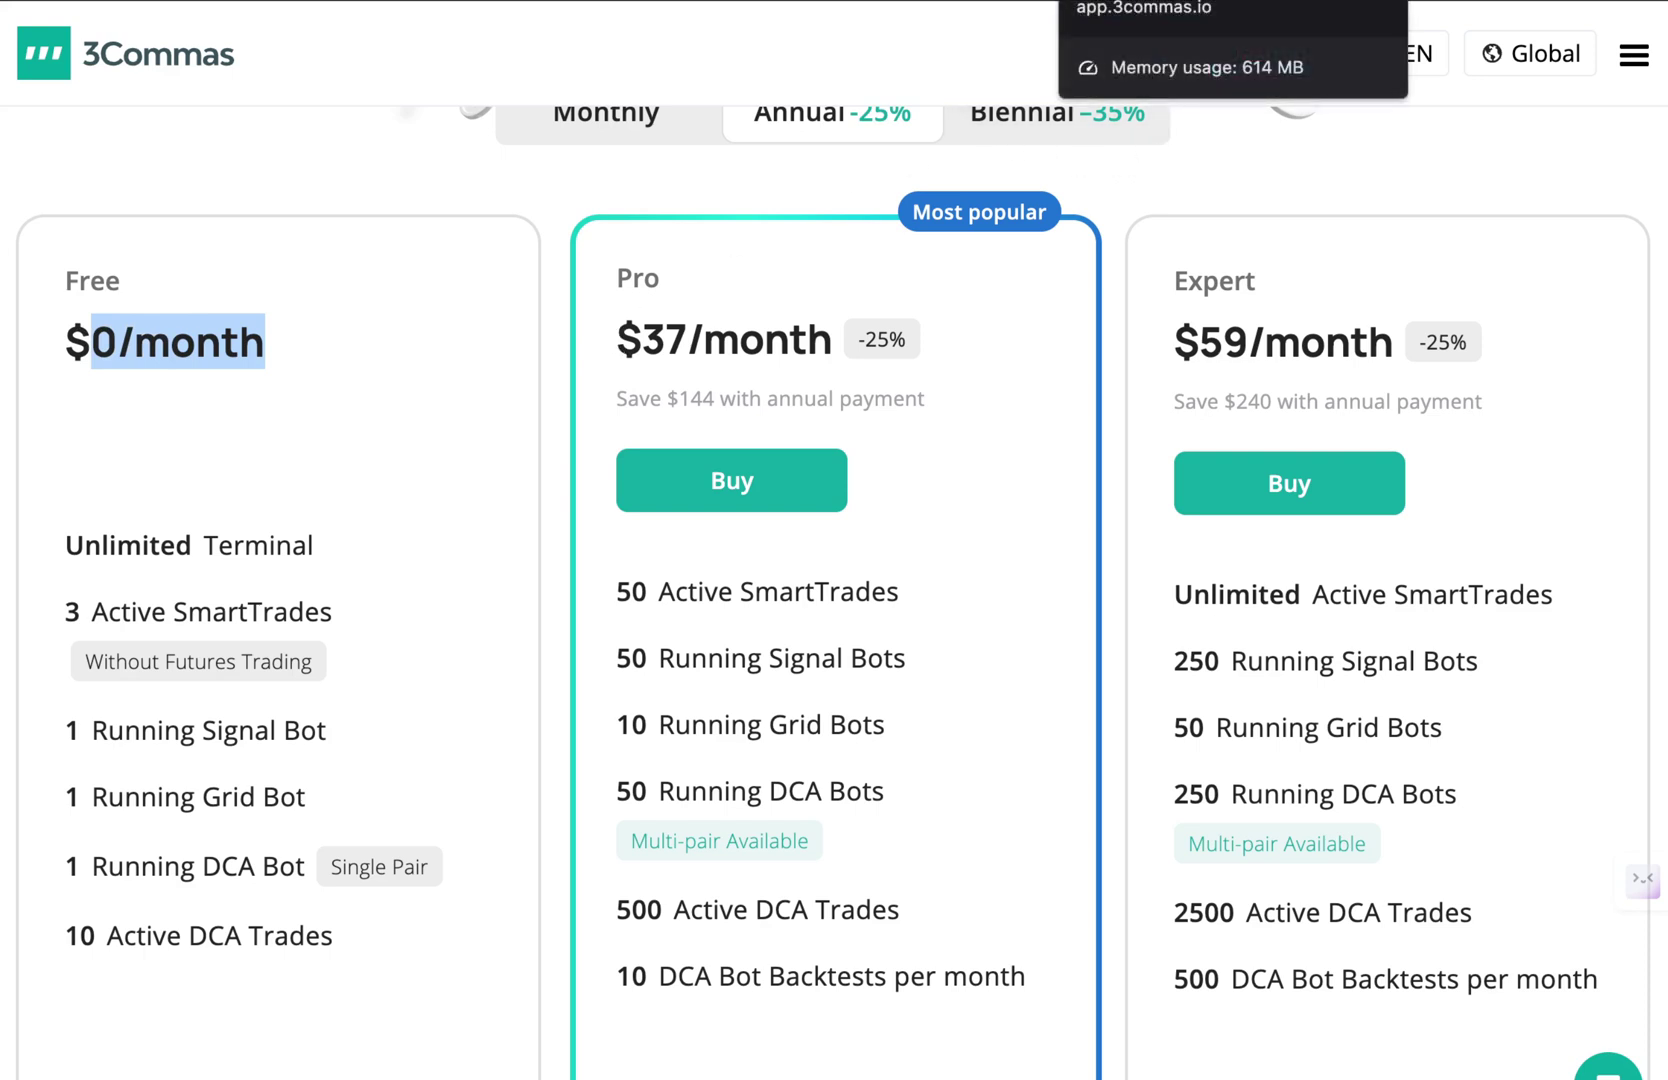
Return to the app.3commas.io tab and bring up the Start new bot dialog
{"action": "left_click", "coordinate": [1095, 4]}
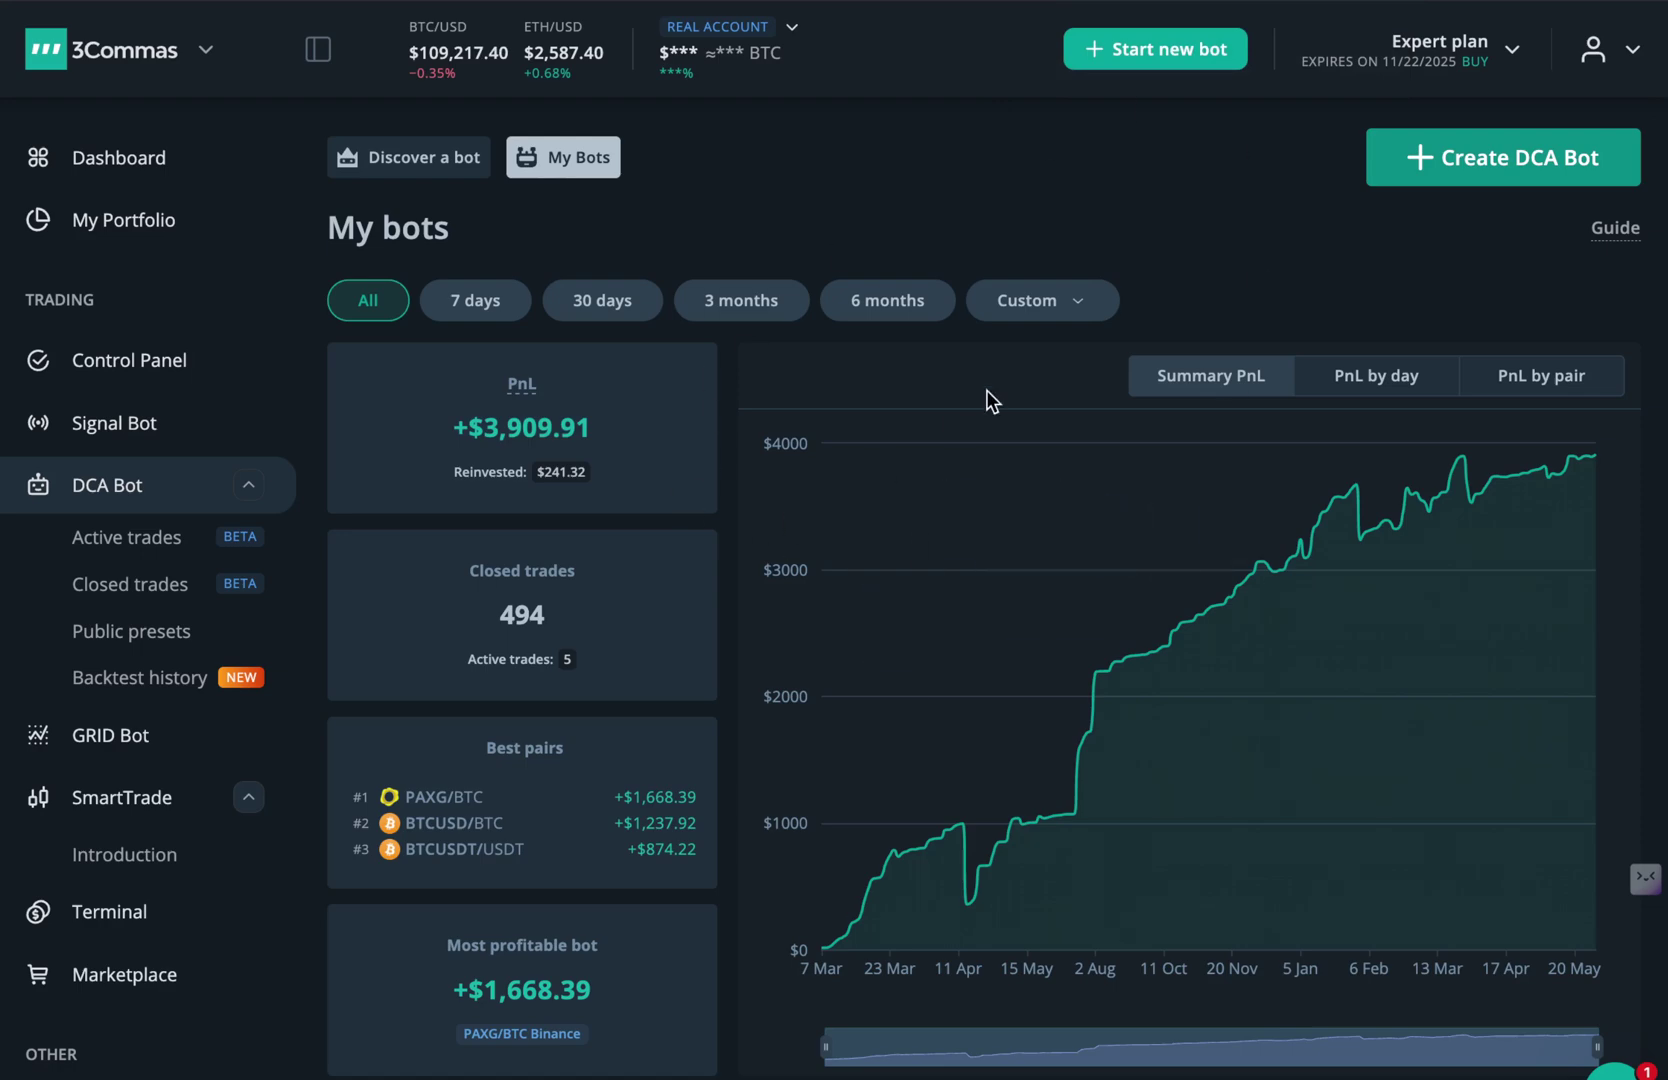
{"action": "left_click", "coordinate": [1130, 66]}
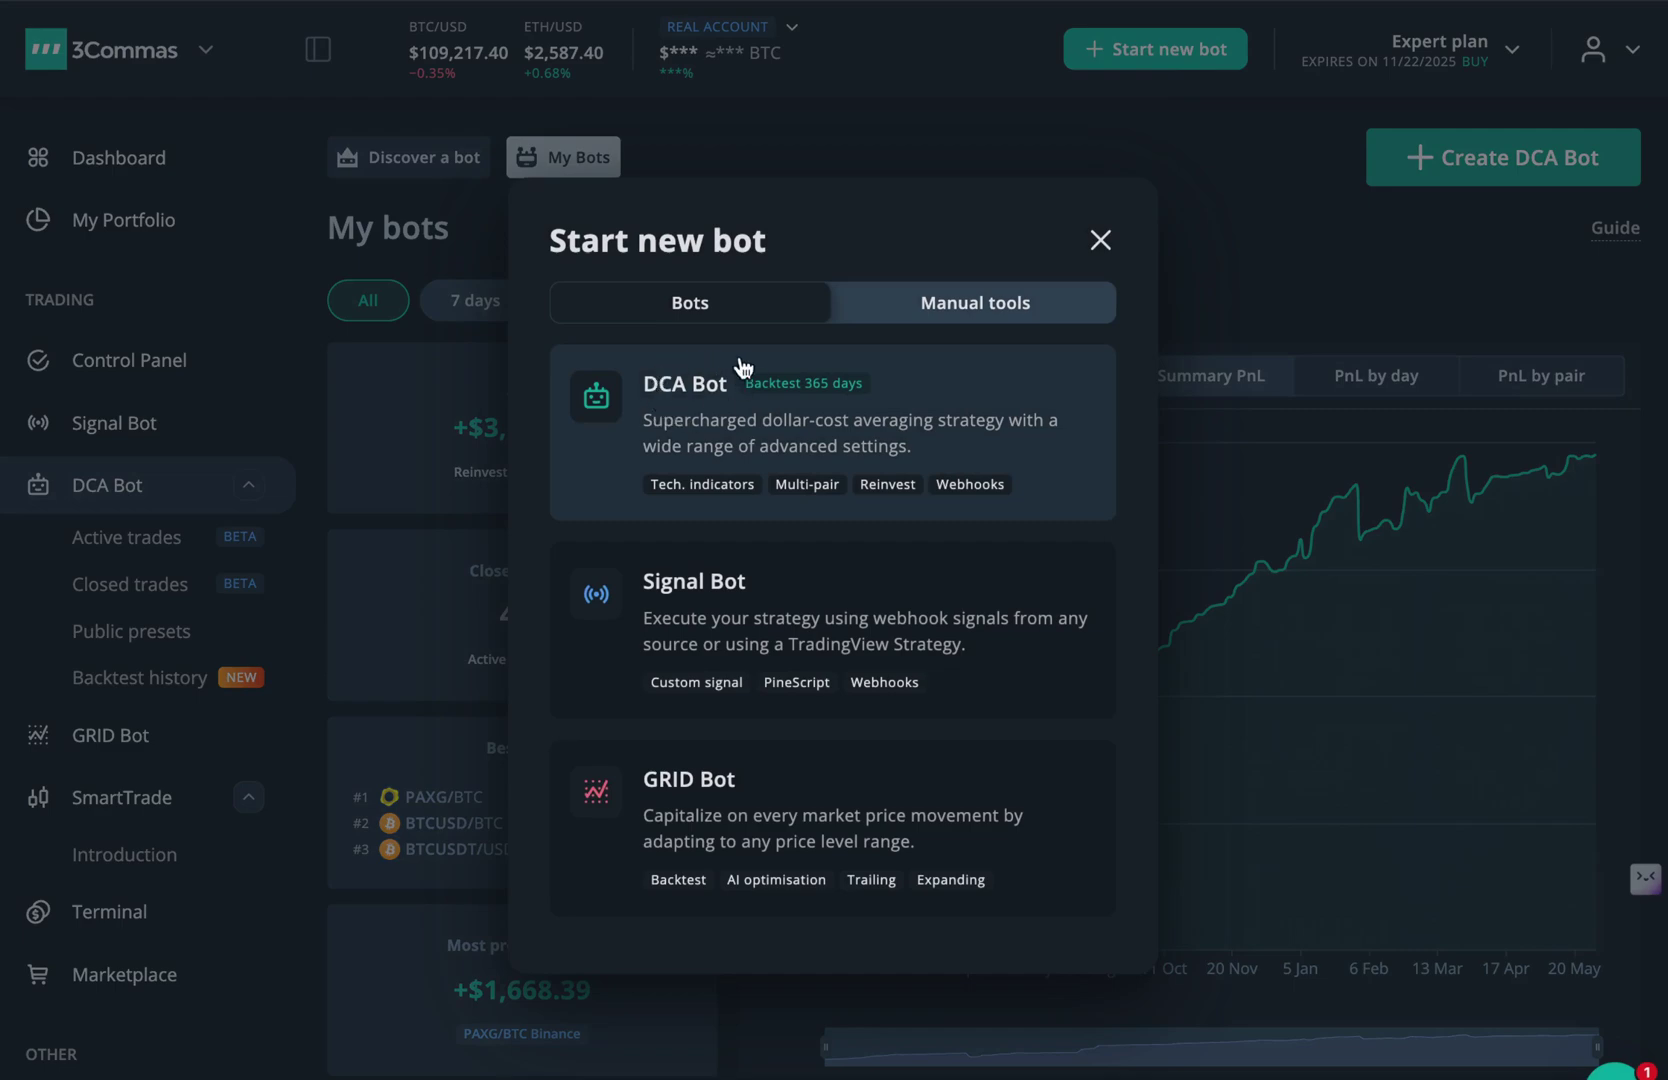
Pick the DCA Bot card to begin creating a new DCA bot
{"action": "left_click", "coordinate": [792, 432]}
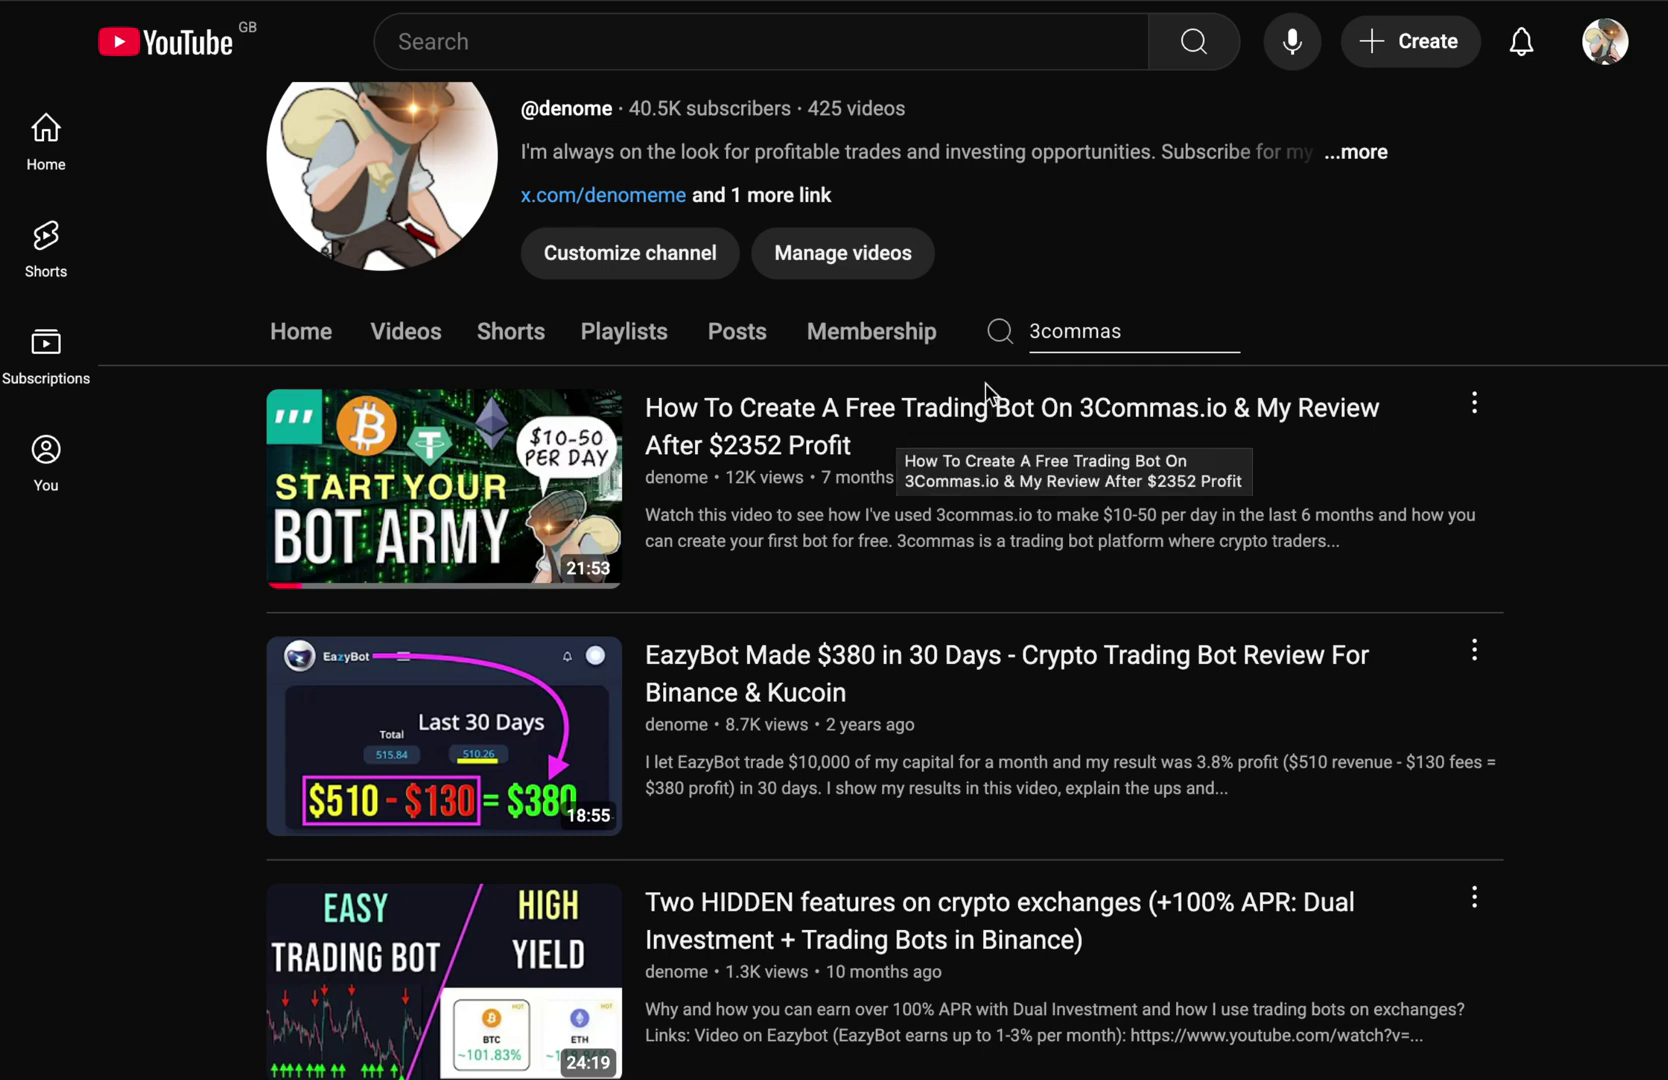
Back in the DCA bot form, choose My Bybit | Bybit Spot so the pair becomes ETH/USDT
{"action": "left_click", "coordinate": [1450, 2]}
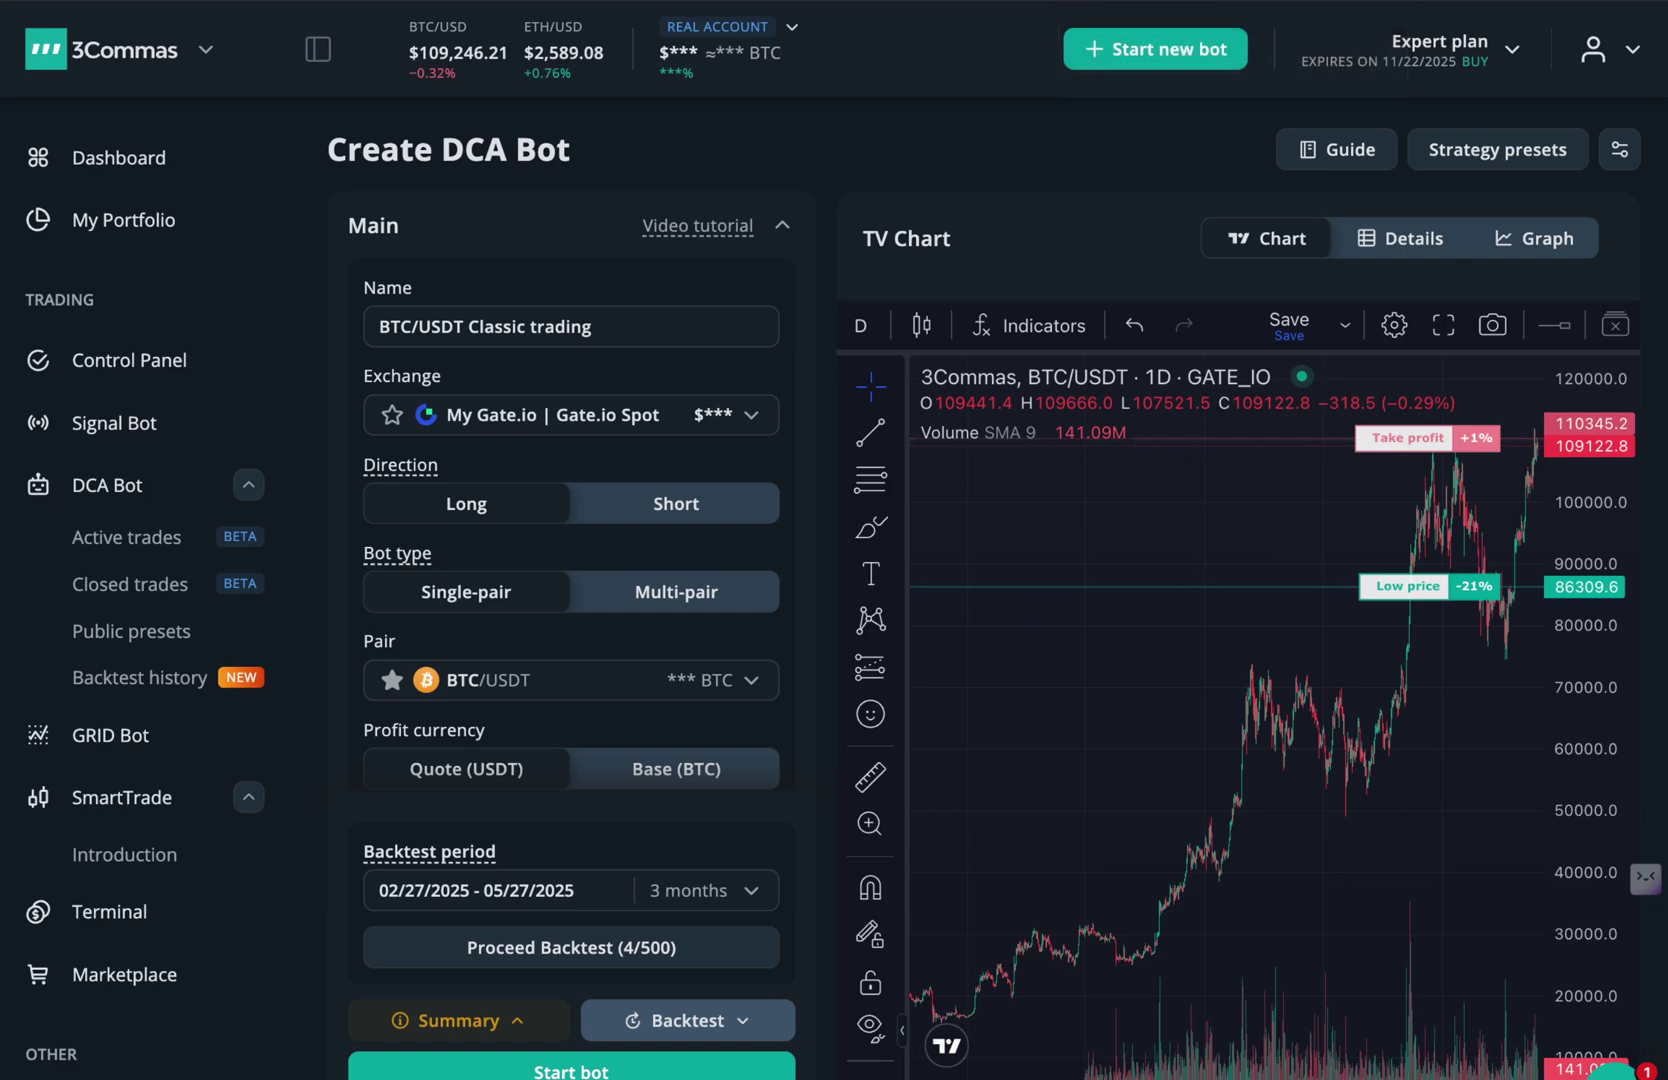
{"action": "left_click", "coordinate": [684, 403]}
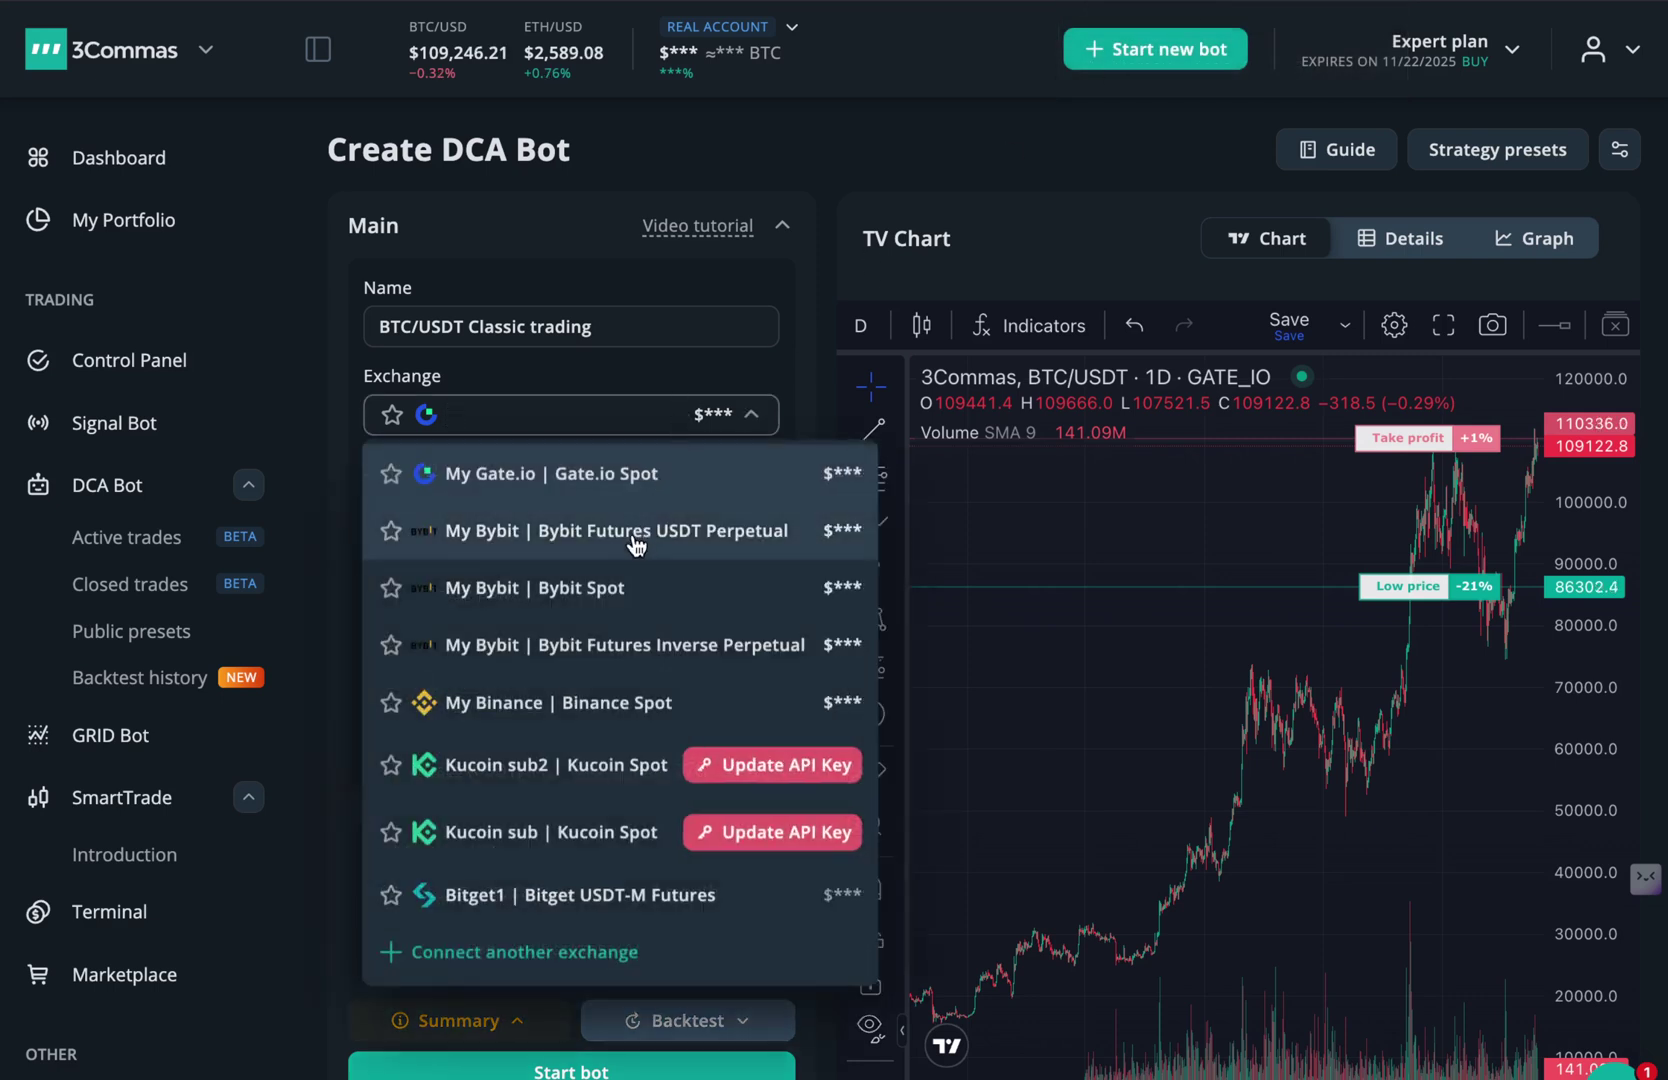
{"action": "left_click", "coordinate": [600, 588]}
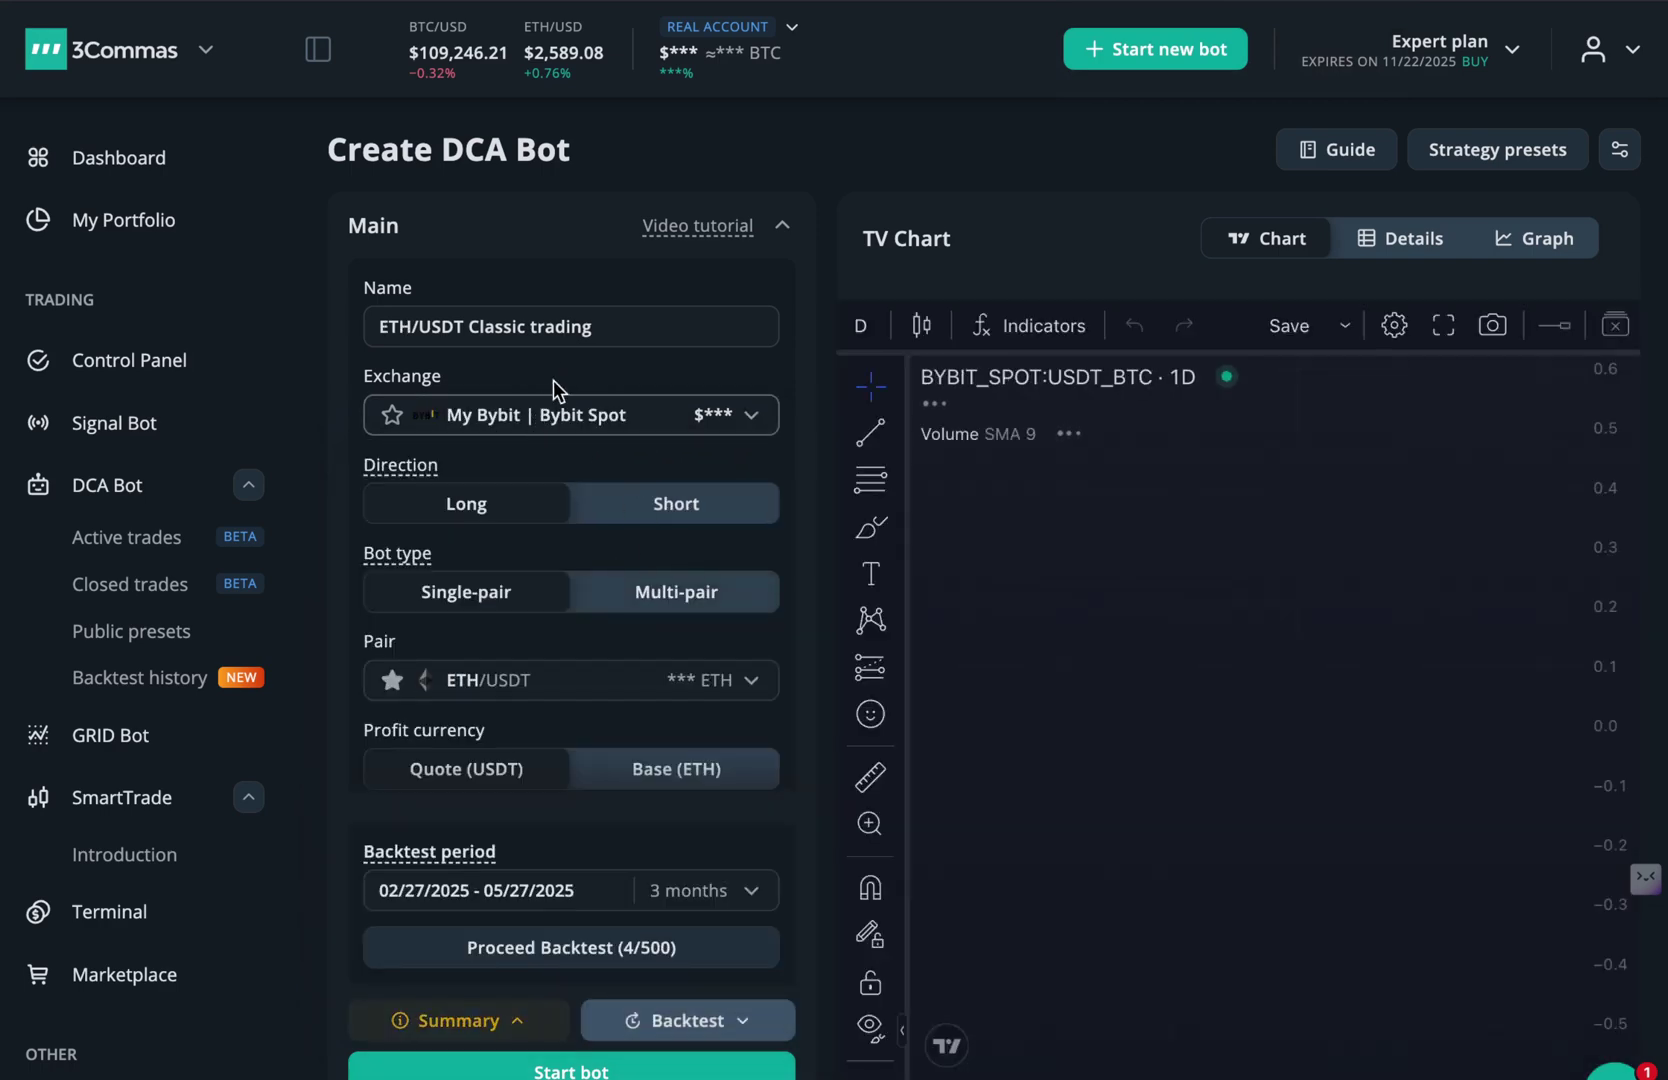
{"action": "double_click", "coordinate": [590, 326]}
{"action": "left_click", "coordinate": [536, 285]}
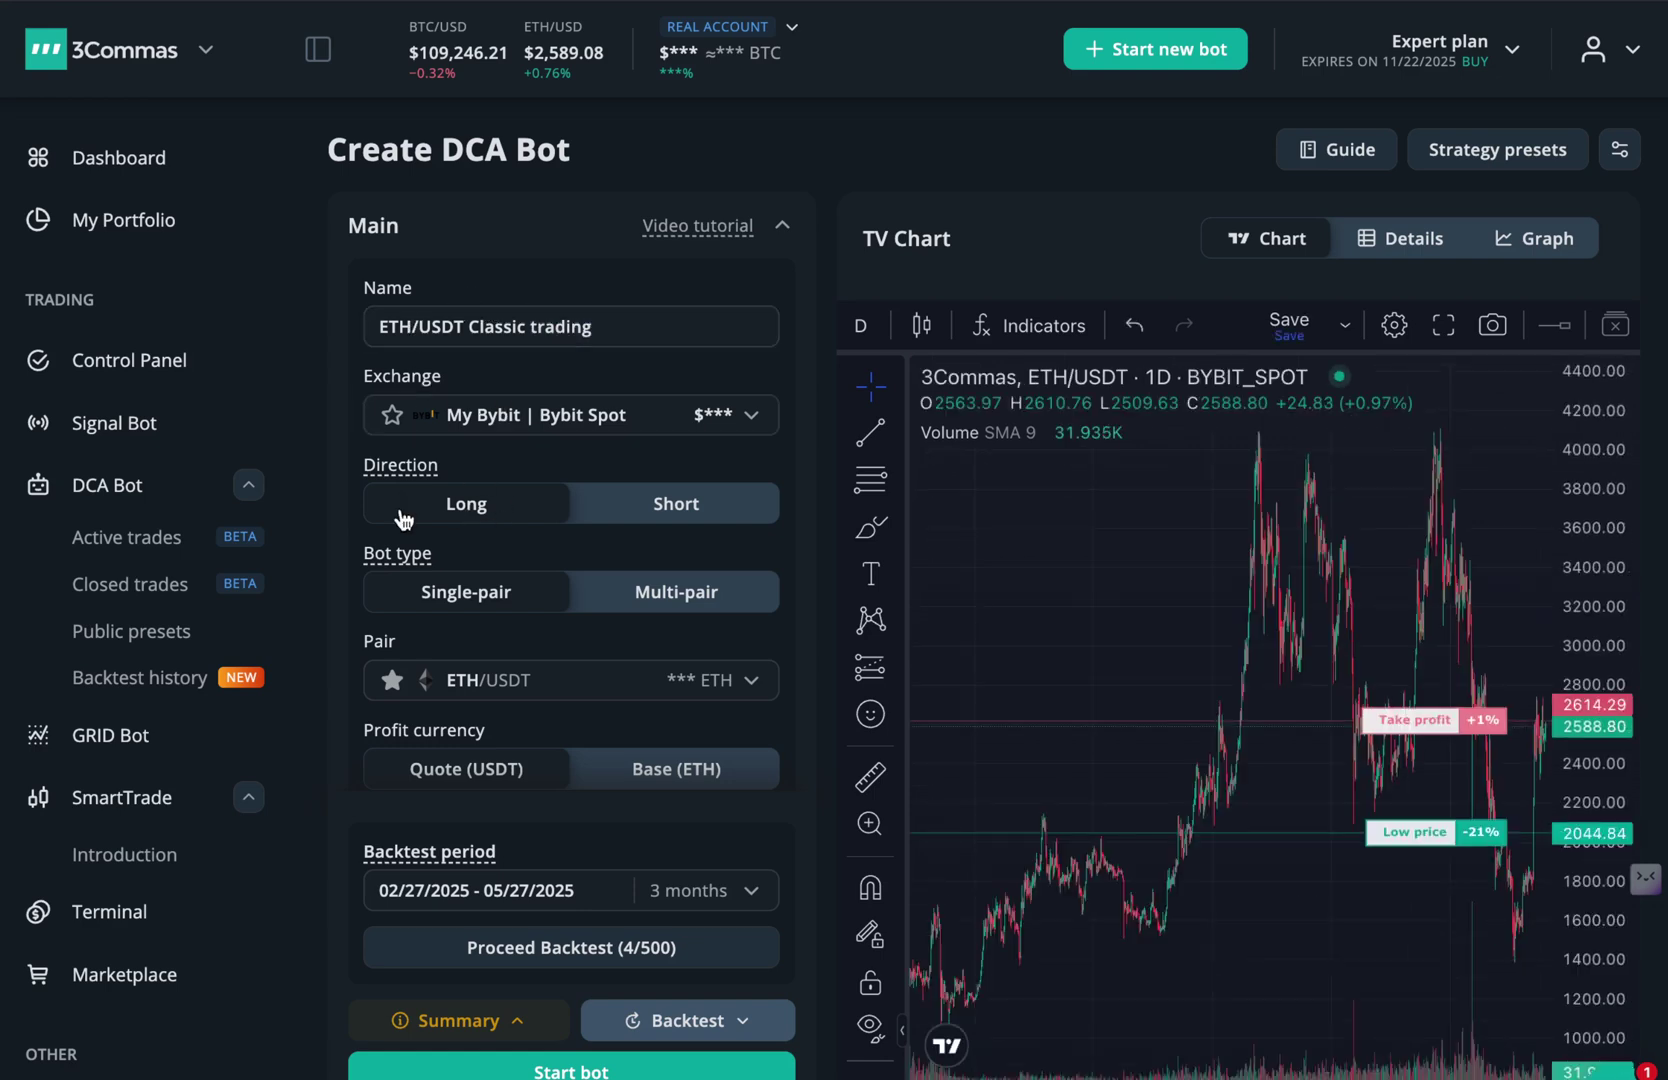
{"action": "scroll", "coordinate": [556, 539], "scroll_direction": "down", "scroll_amount": 4}
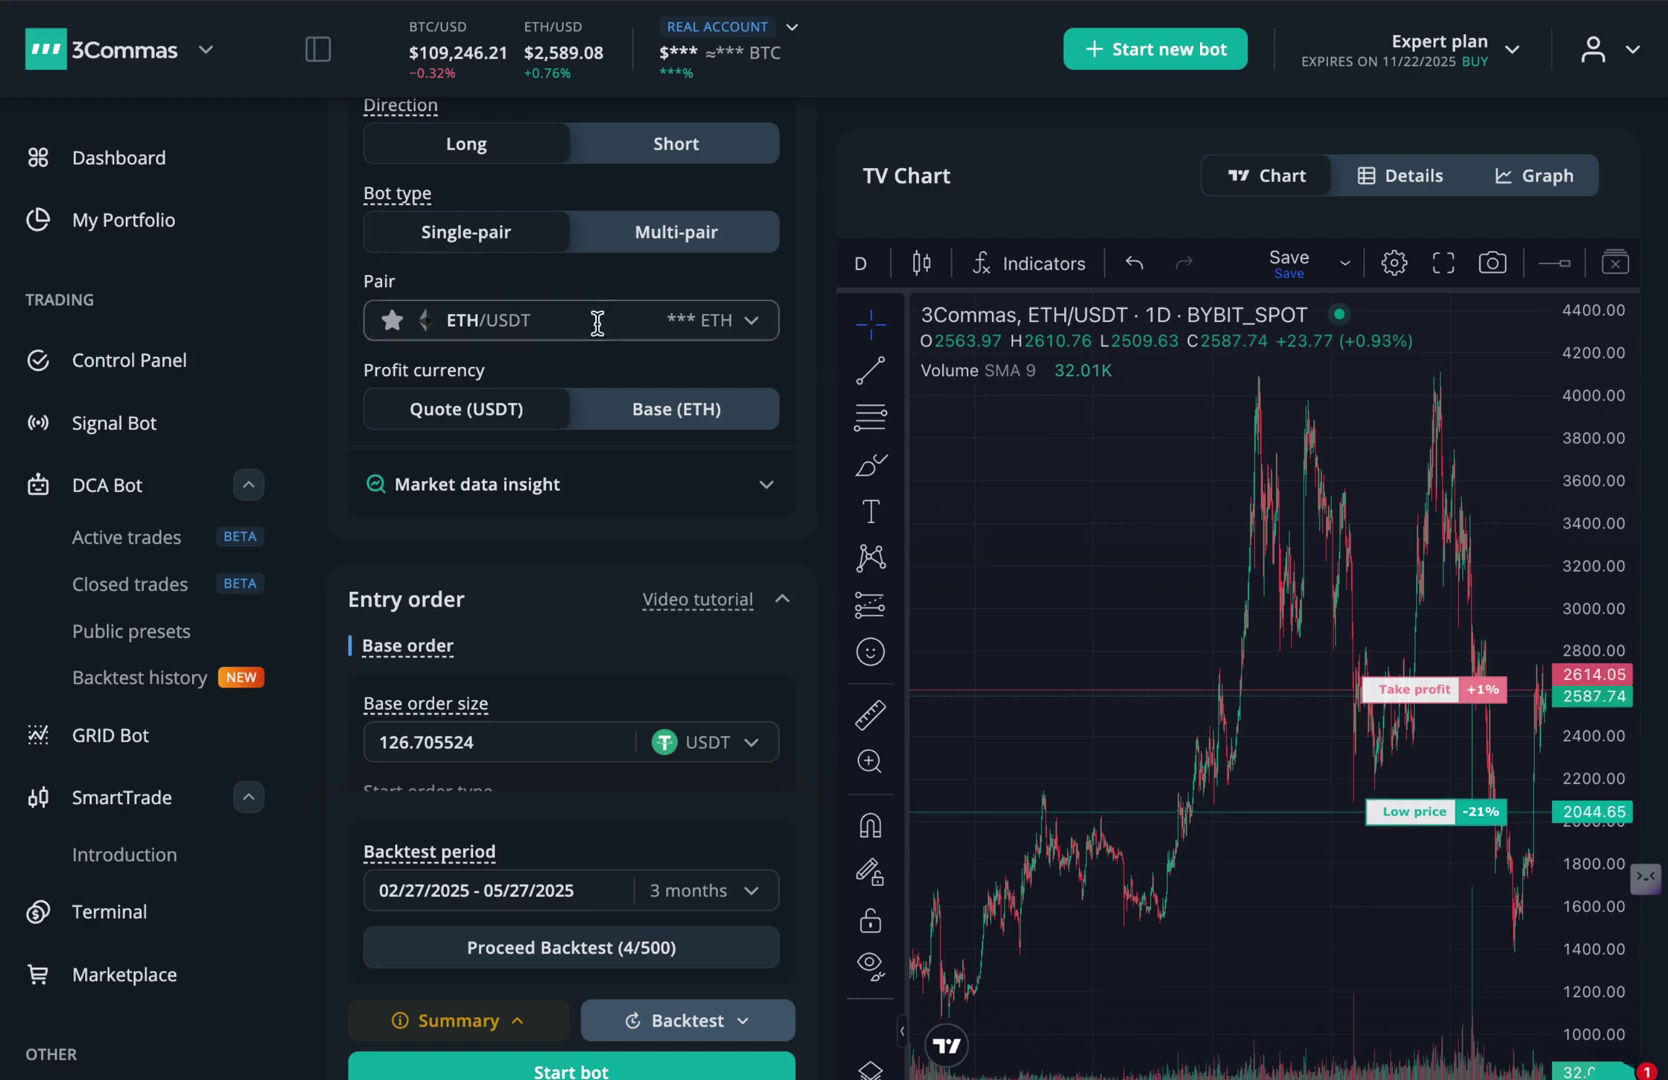
Set the Base order size to 100 USDT
{"action": "scroll", "coordinate": [529, 376], "scroll_direction": "down", "scroll_amount": 2}
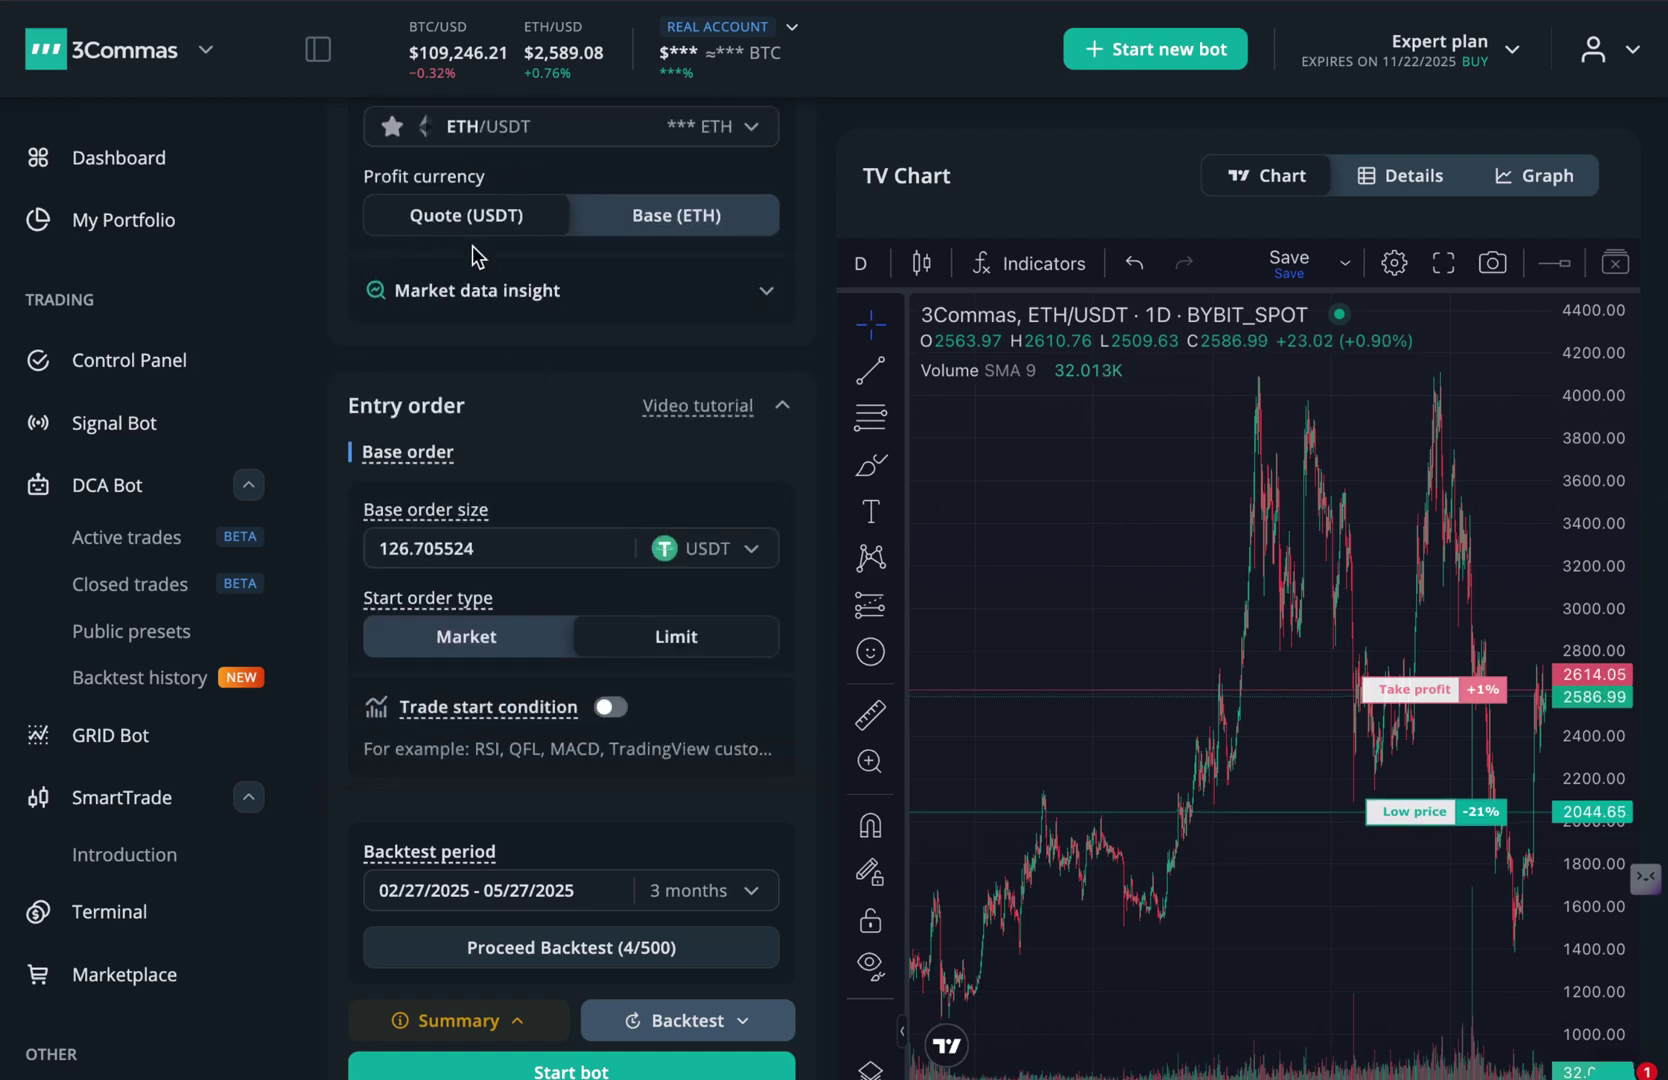
{"action": "scroll", "coordinate": [524, 253], "scroll_direction": "down", "scroll_amount": 2}
{"action": "double_click", "coordinate": [461, 335]}
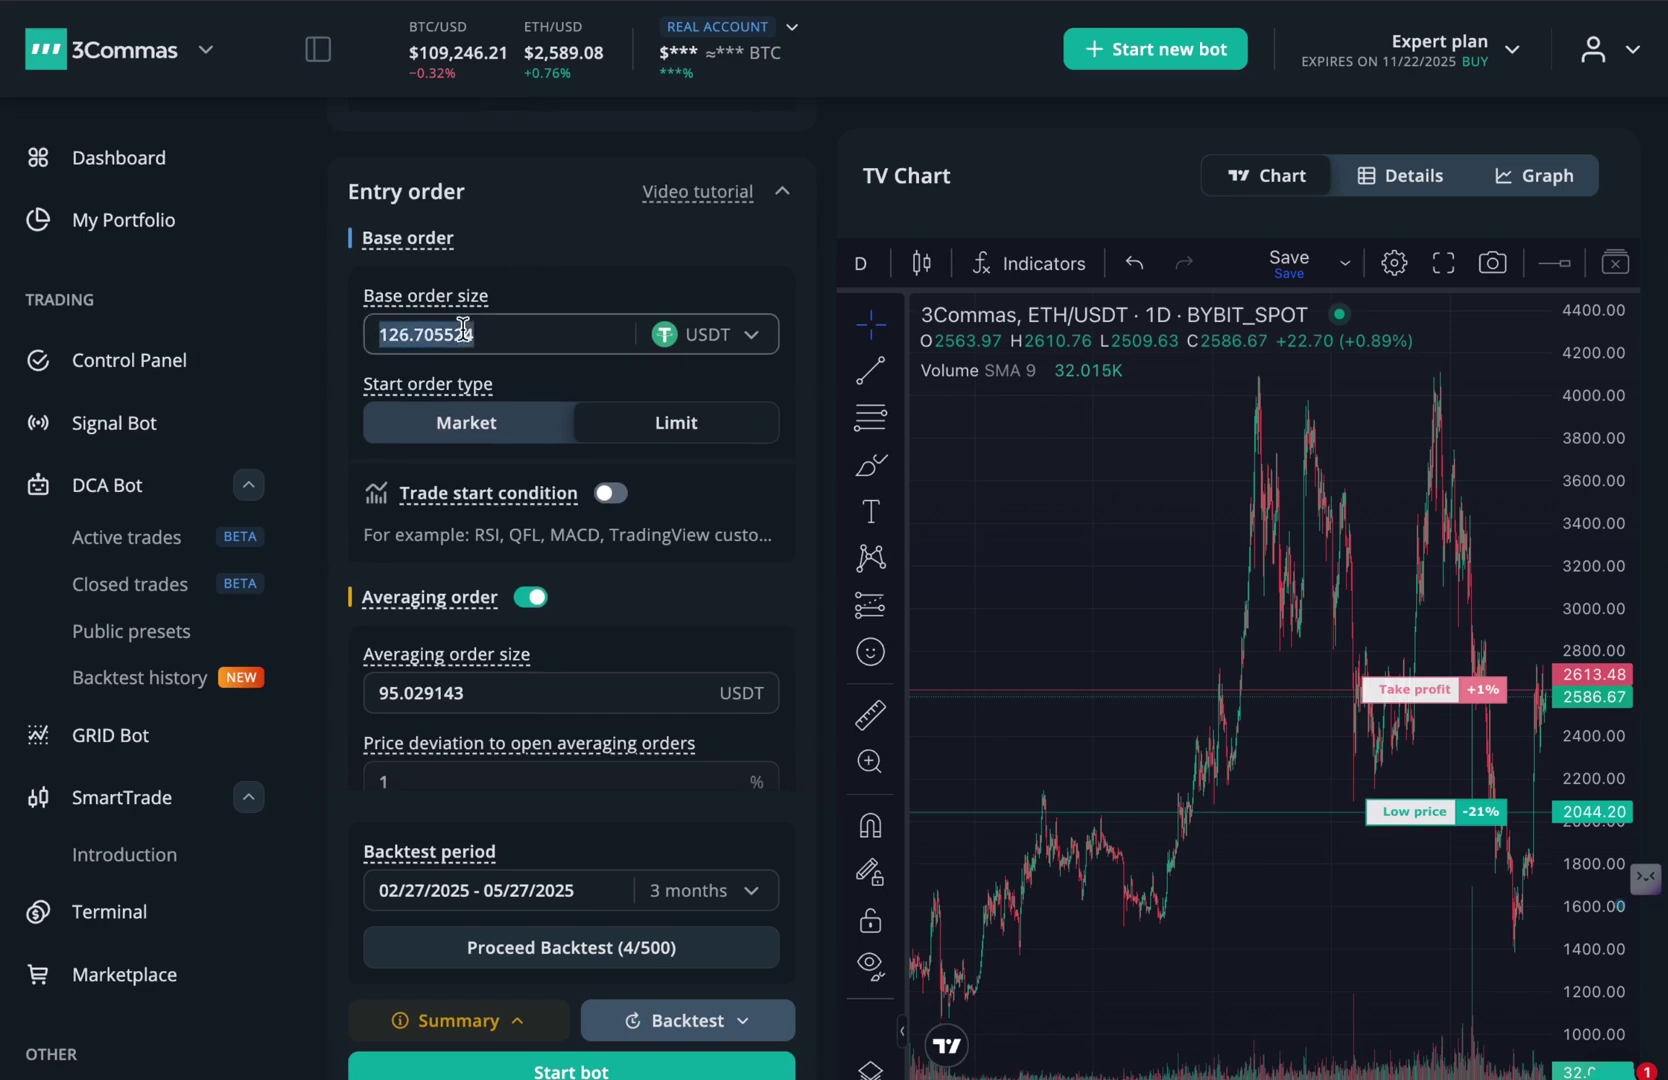
{"action": "type", "text": "100"}
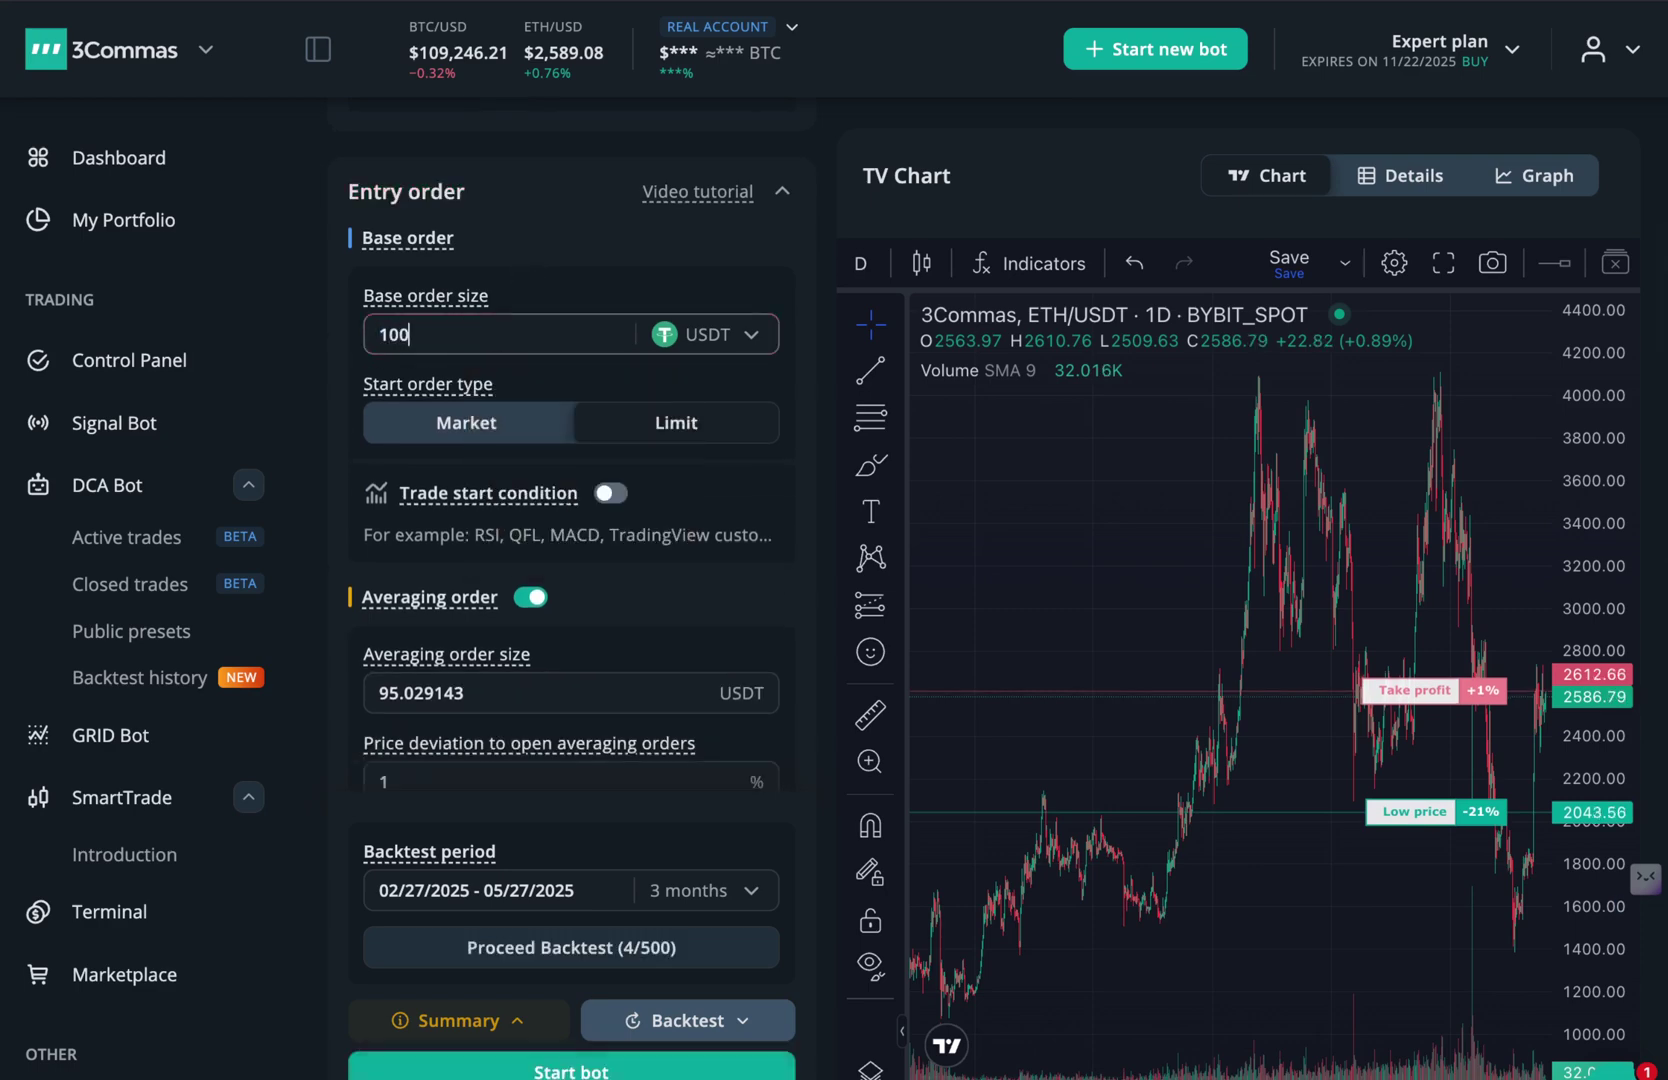
Enable Trade start condition and list its condition options (RSI, MACD, Bollinger Bands)
{"action": "scroll", "coordinate": [563, 295], "scroll_direction": "down", "scroll_amount": 1}
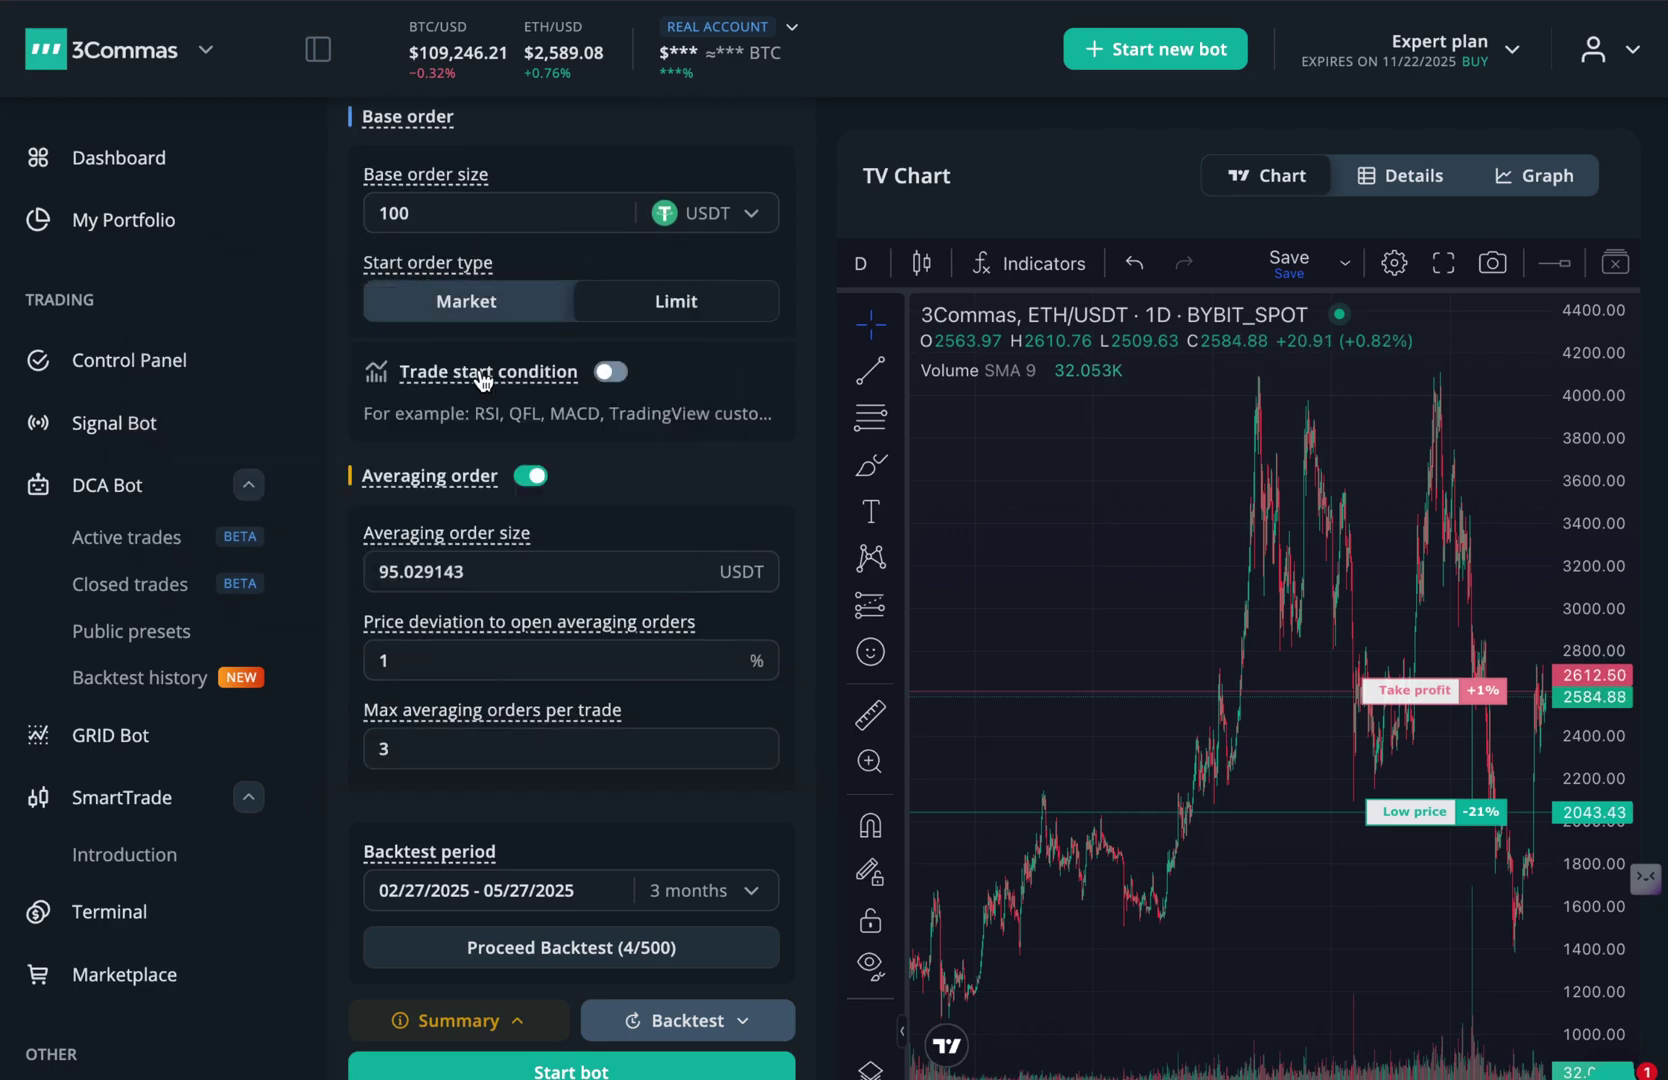
{"action": "left_click", "coordinate": [609, 376]}
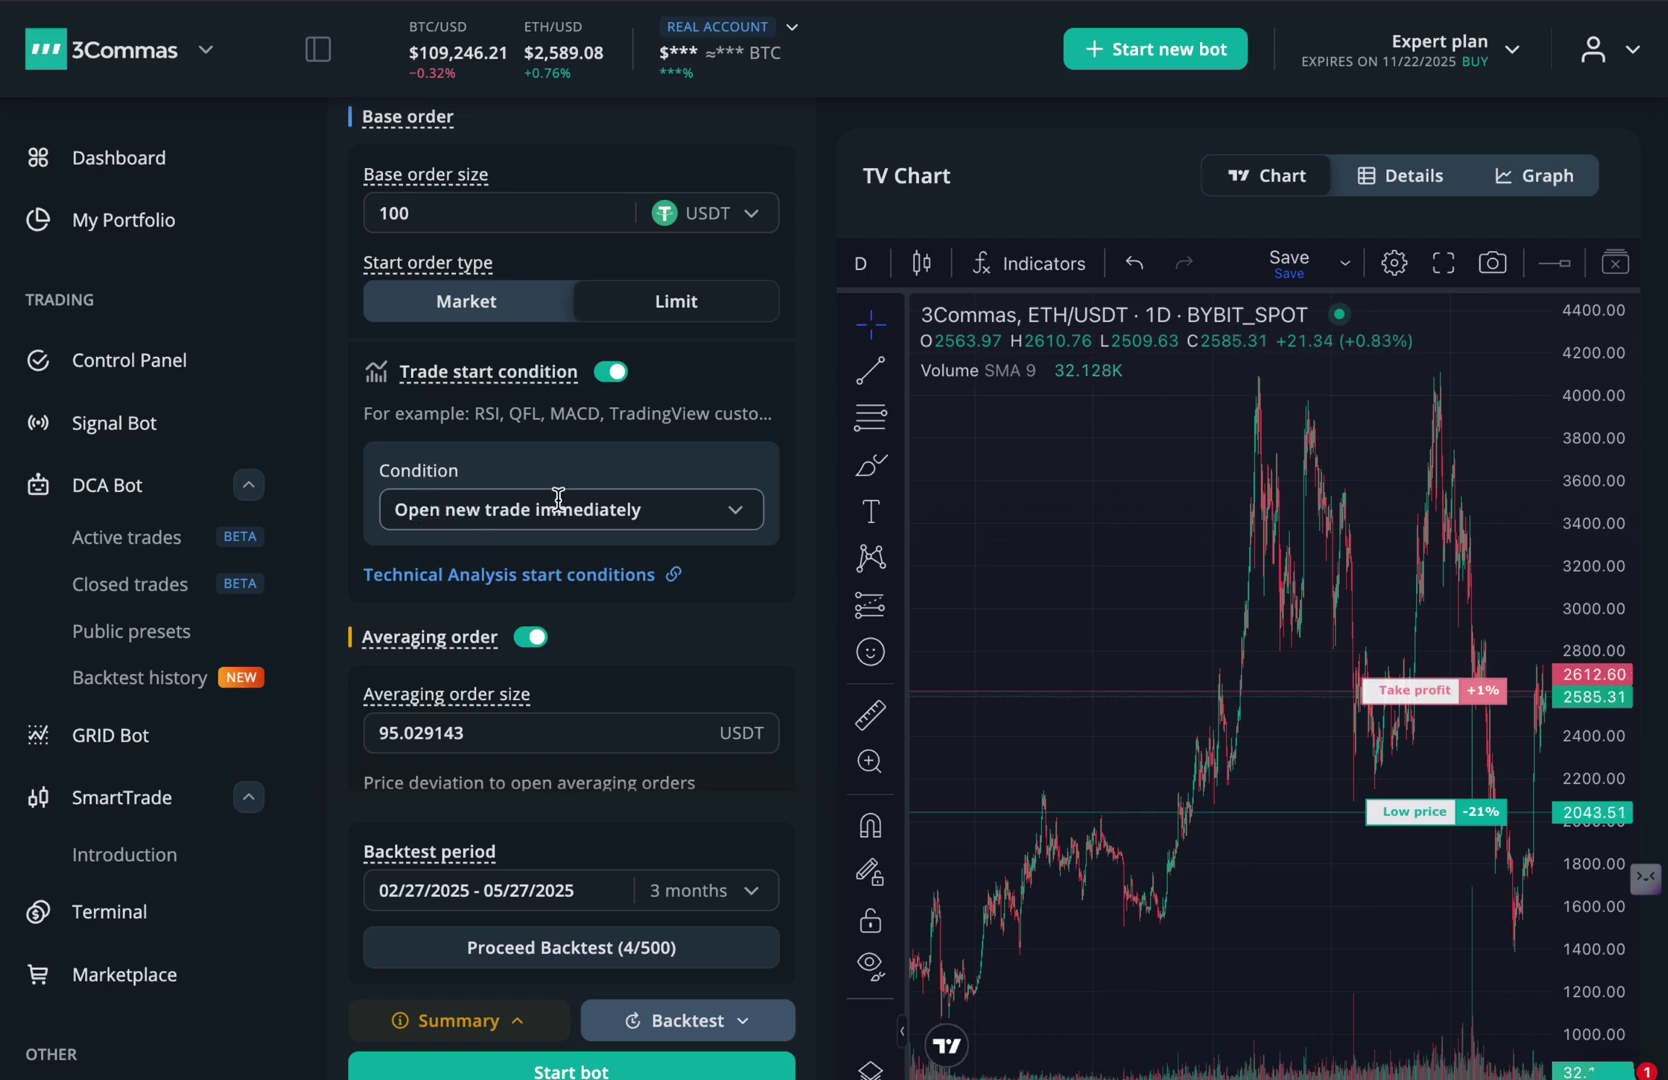
{"action": "scroll", "coordinate": [640, 497], "scroll_direction": "down", "scroll_amount": 1}
{"action": "scroll", "coordinate": [640, 497], "scroll_direction": "down", "scroll_amount": 2}
{"action": "left_click", "coordinate": [666, 421]}
{"action": "scroll", "coordinate": [670, 422], "scroll_direction": "down", "scroll_amount": 2}
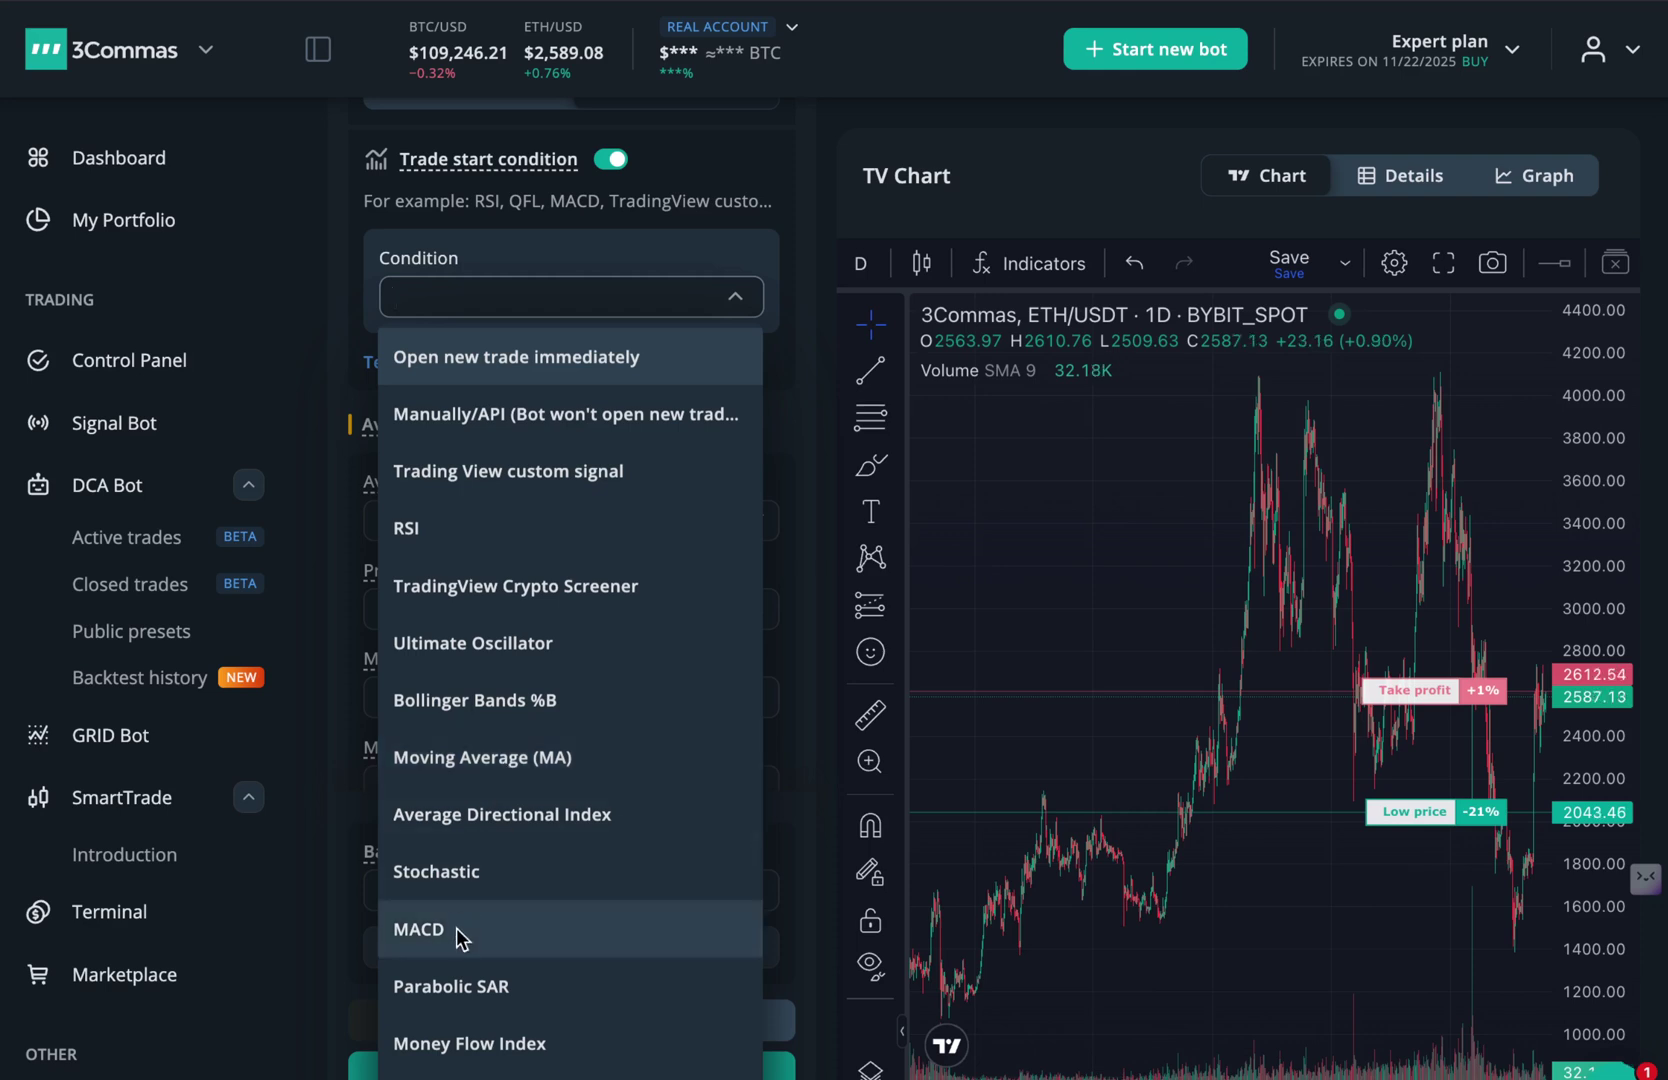
{"action": "scroll", "coordinate": [456, 930], "scroll_direction": "down", "scroll_amount": 1}
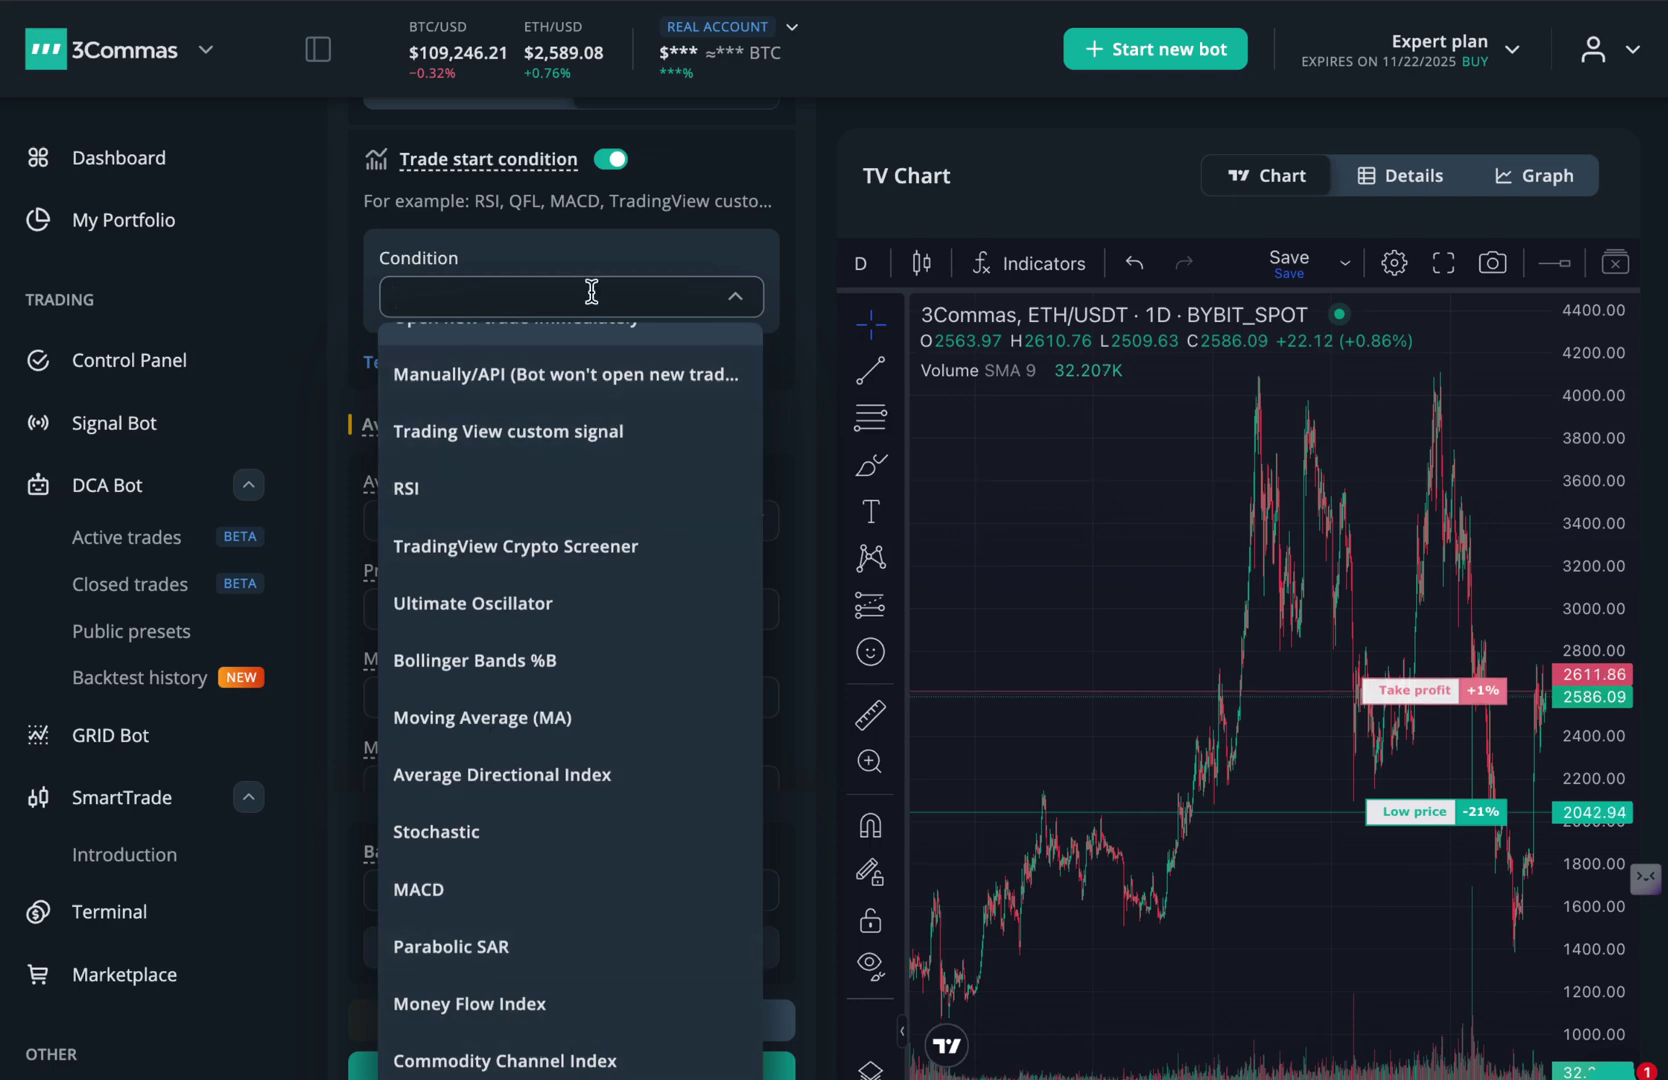
Choose RSI as the start condition with length 14, 1-hour timeframe, signal value 30
{"action": "left_click", "coordinate": [415, 495]}
{"action": "left_click_drag", "start_coordinate": [488, 391], "coordinate": [362, 388]}
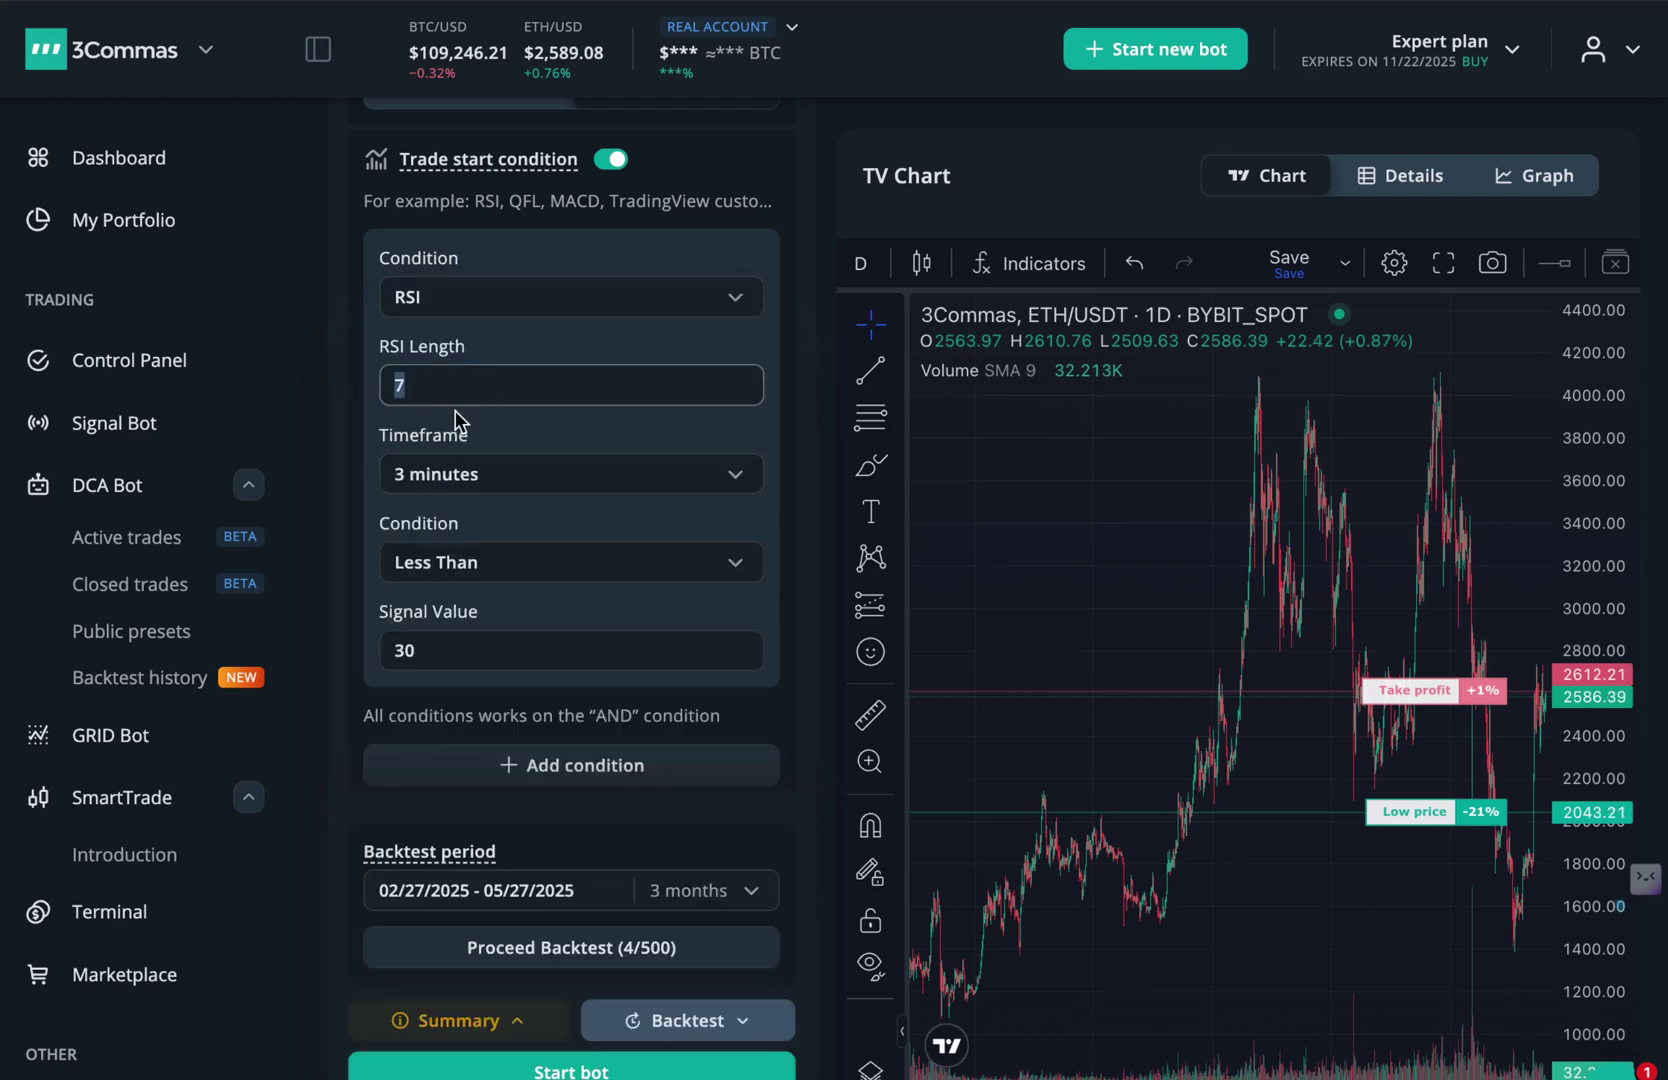
{"action": "type", "text": "14"}
{"action": "left_click", "coordinate": [484, 468]}
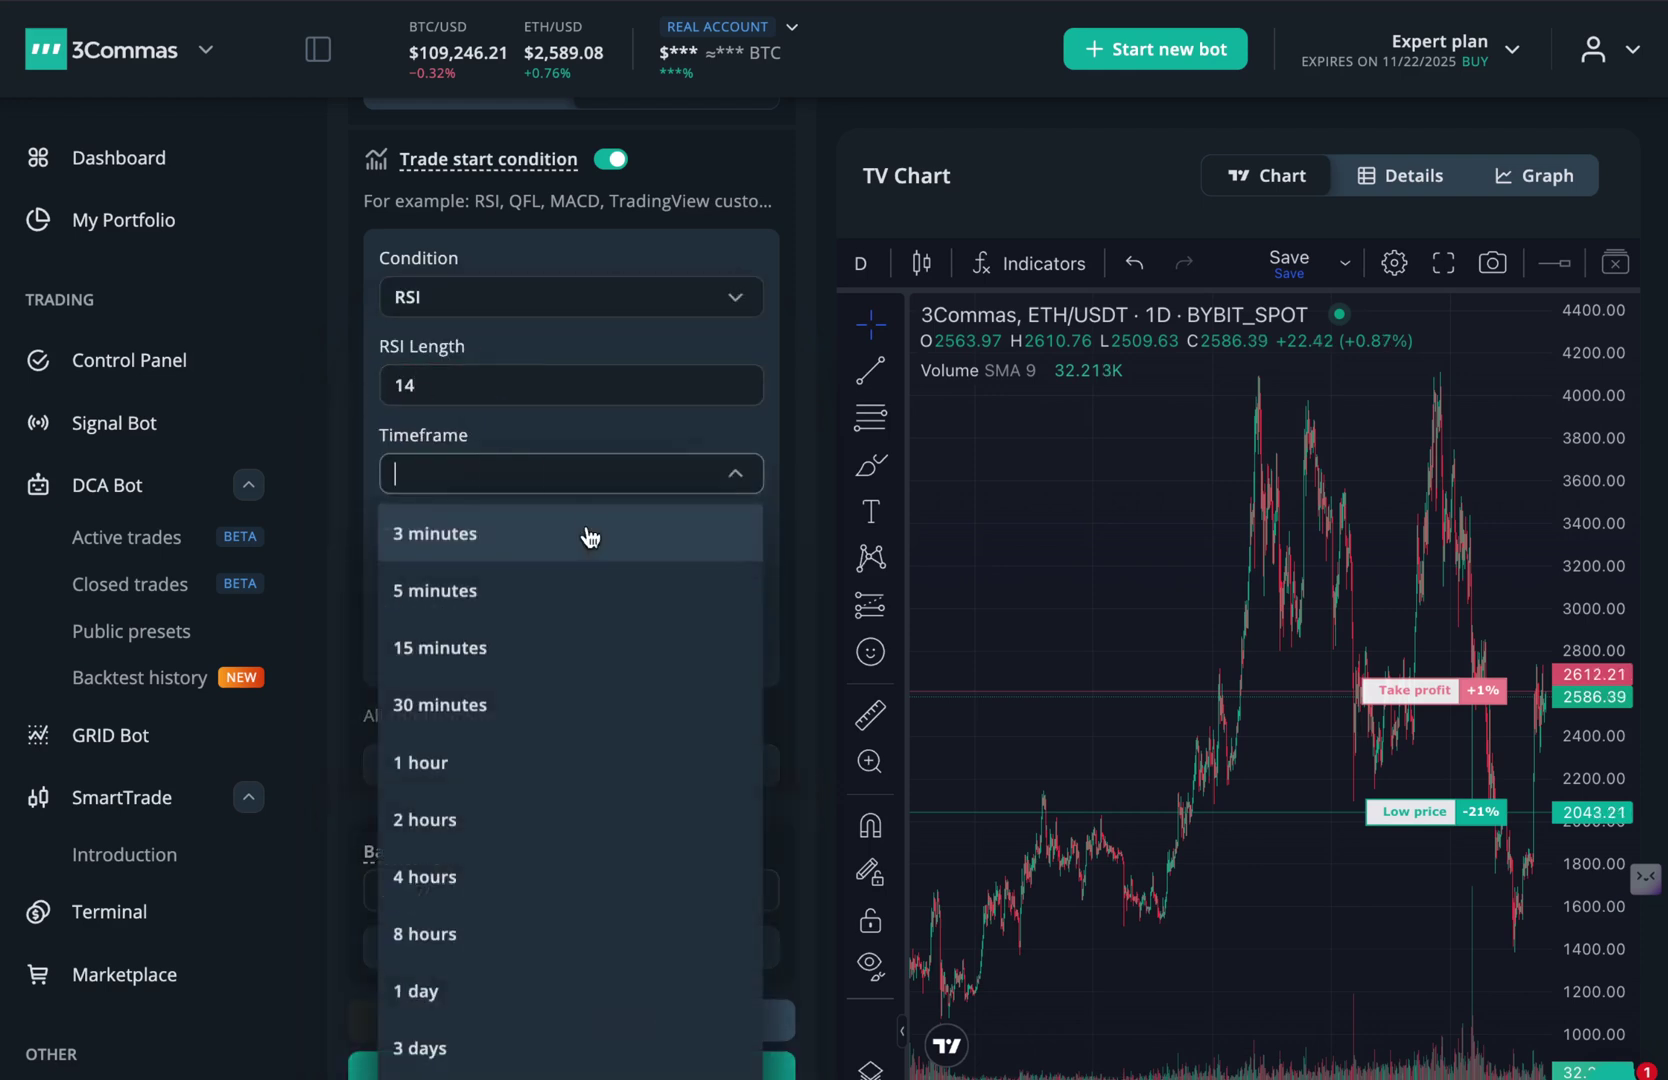
{"action": "left_click", "coordinate": [502, 752]}
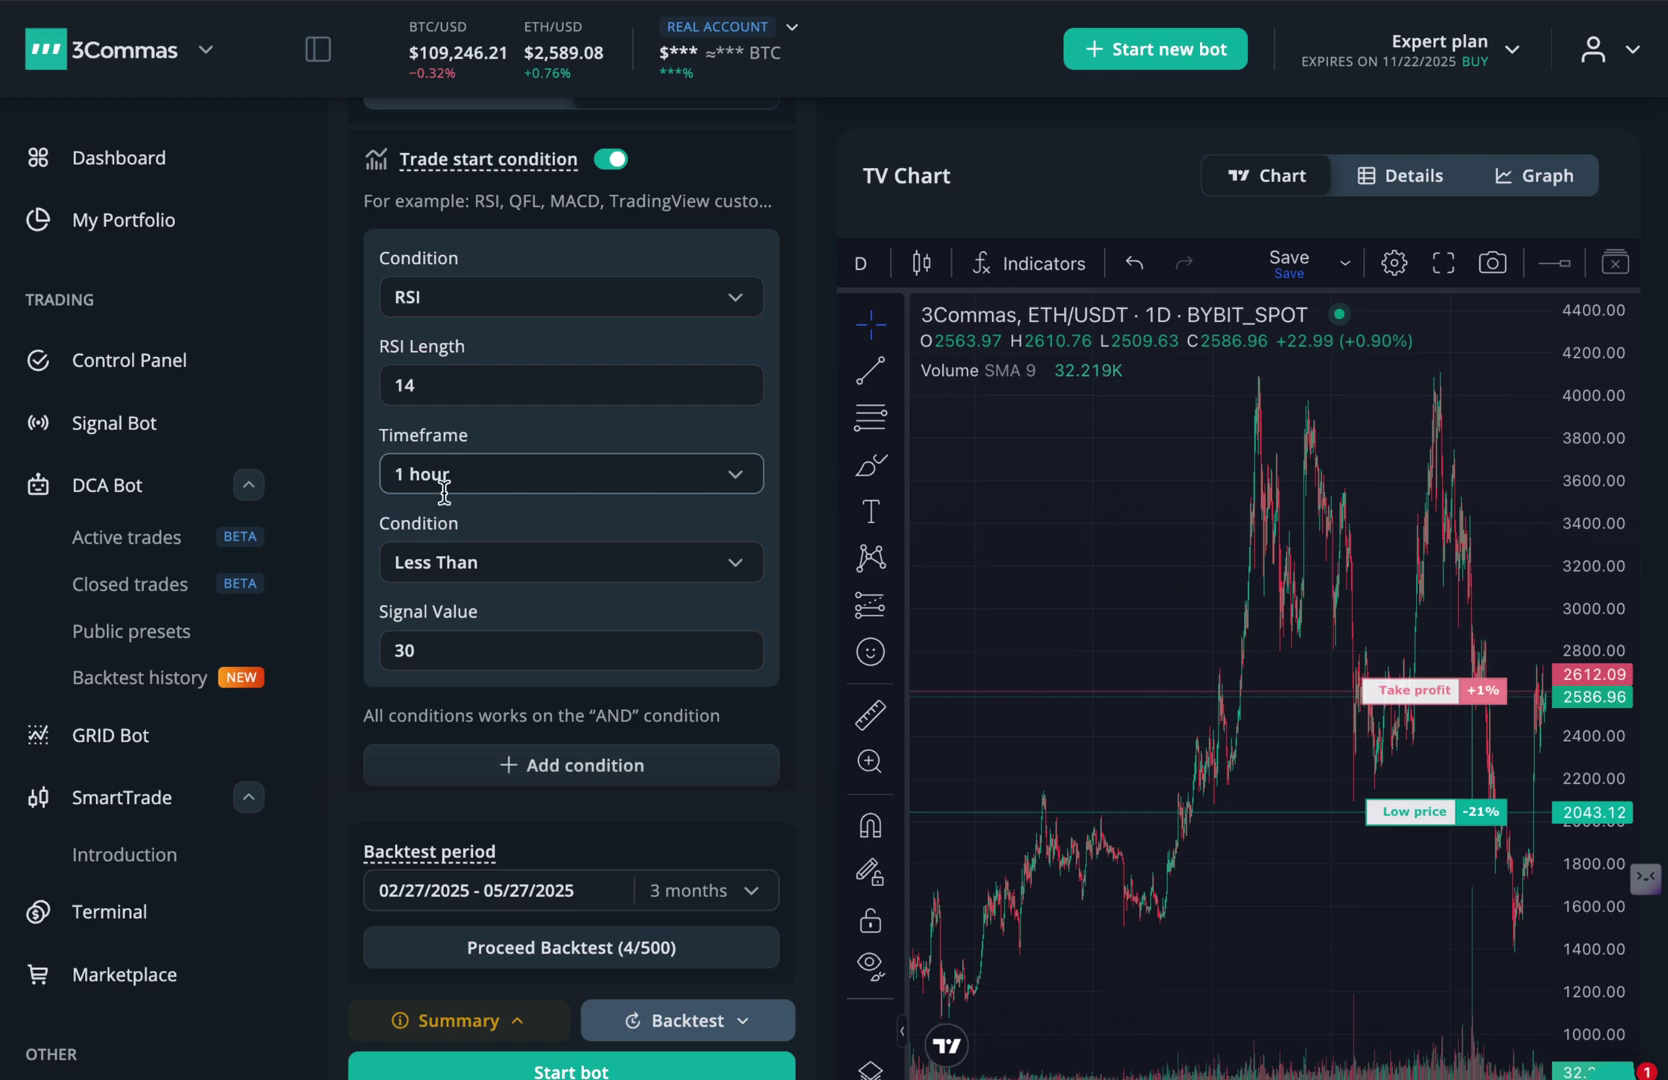
{"action": "left_click_drag", "start_coordinate": [420, 650], "coordinate": [365, 655]}
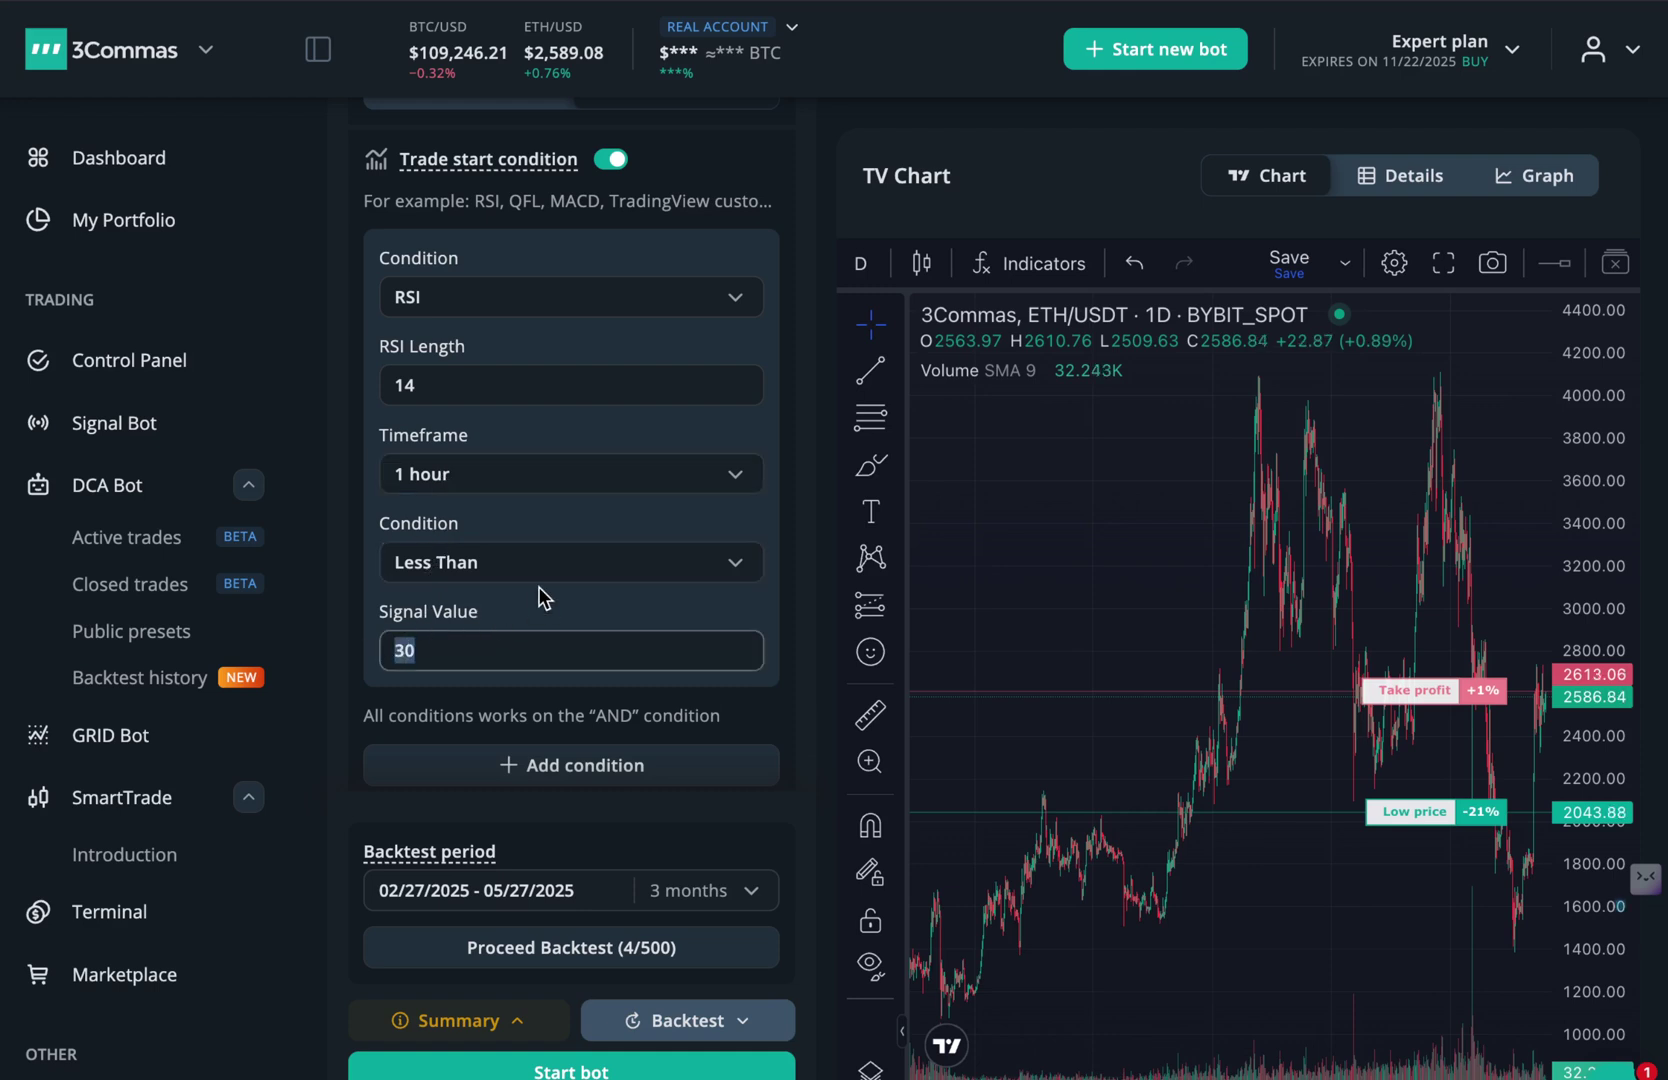
{"action": "left_click", "coordinate": [813, 568]}
Add a second start condition block, then remove it again
{"action": "scroll", "coordinate": [813, 568], "scroll_direction": "down", "scroll_amount": 3}
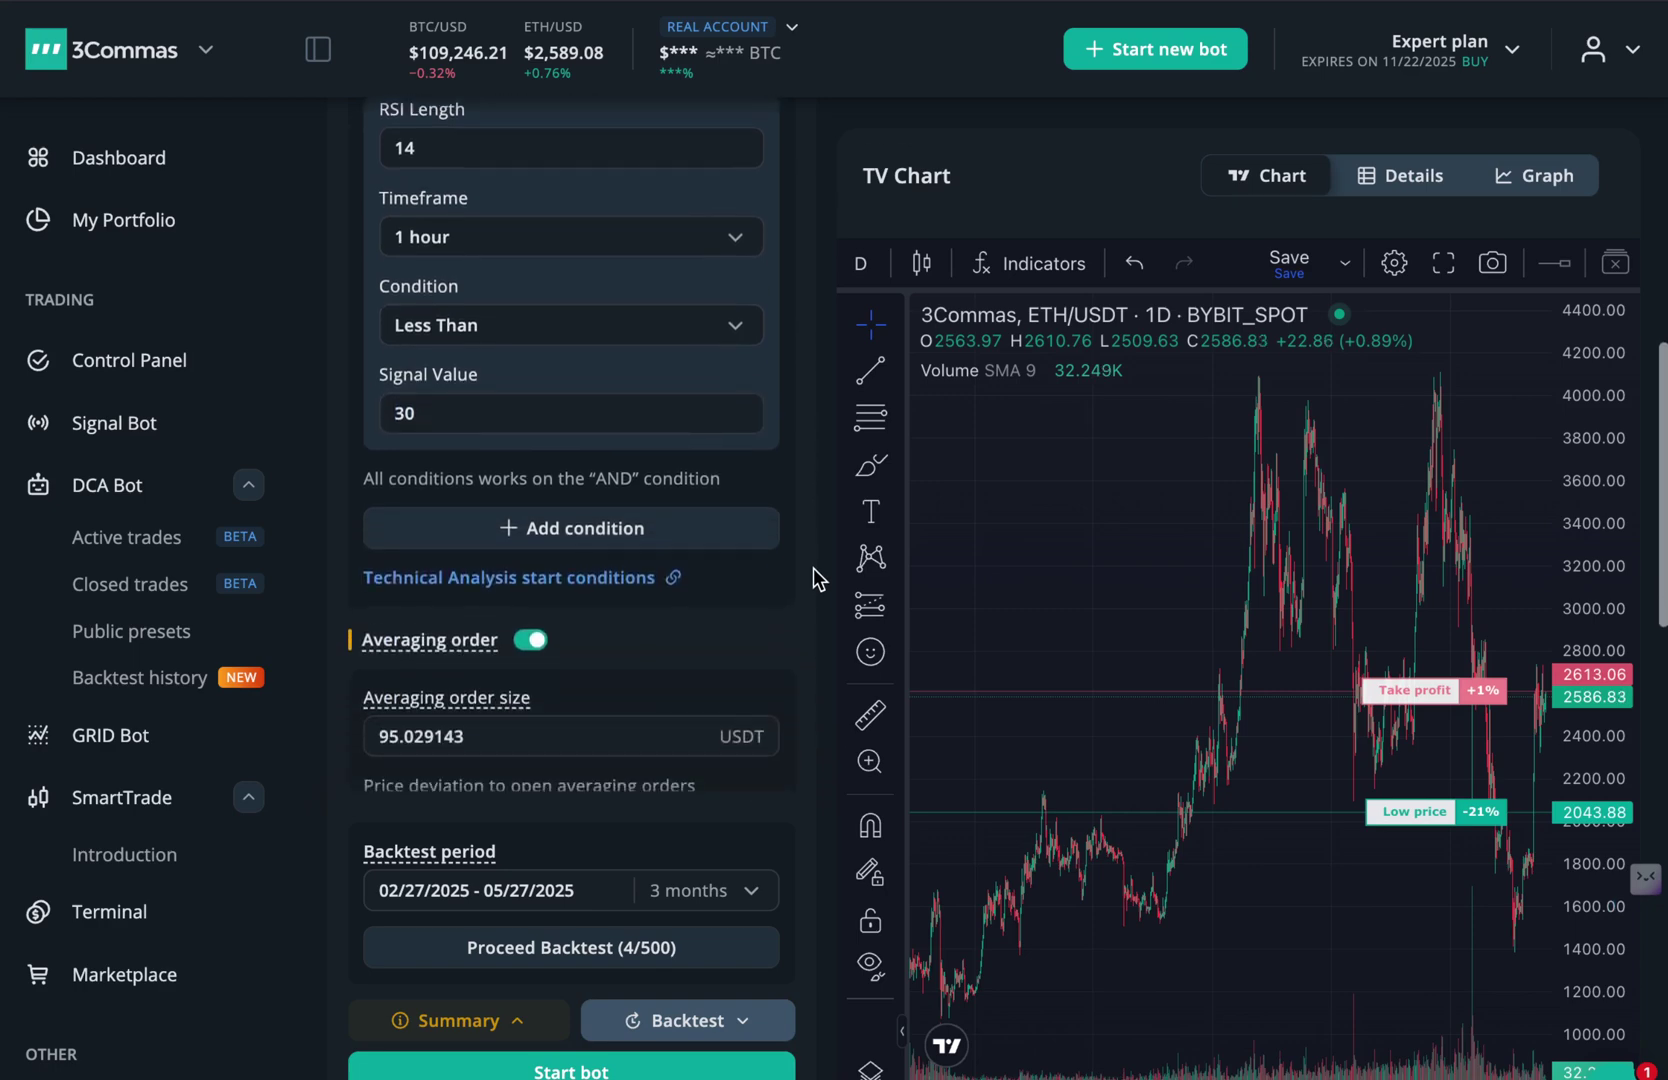
{"action": "left_click", "coordinate": [541, 540]}
{"action": "scroll", "coordinate": [615, 528], "scroll_direction": "down", "scroll_amount": 2}
{"action": "left_click", "coordinate": [451, 509]}
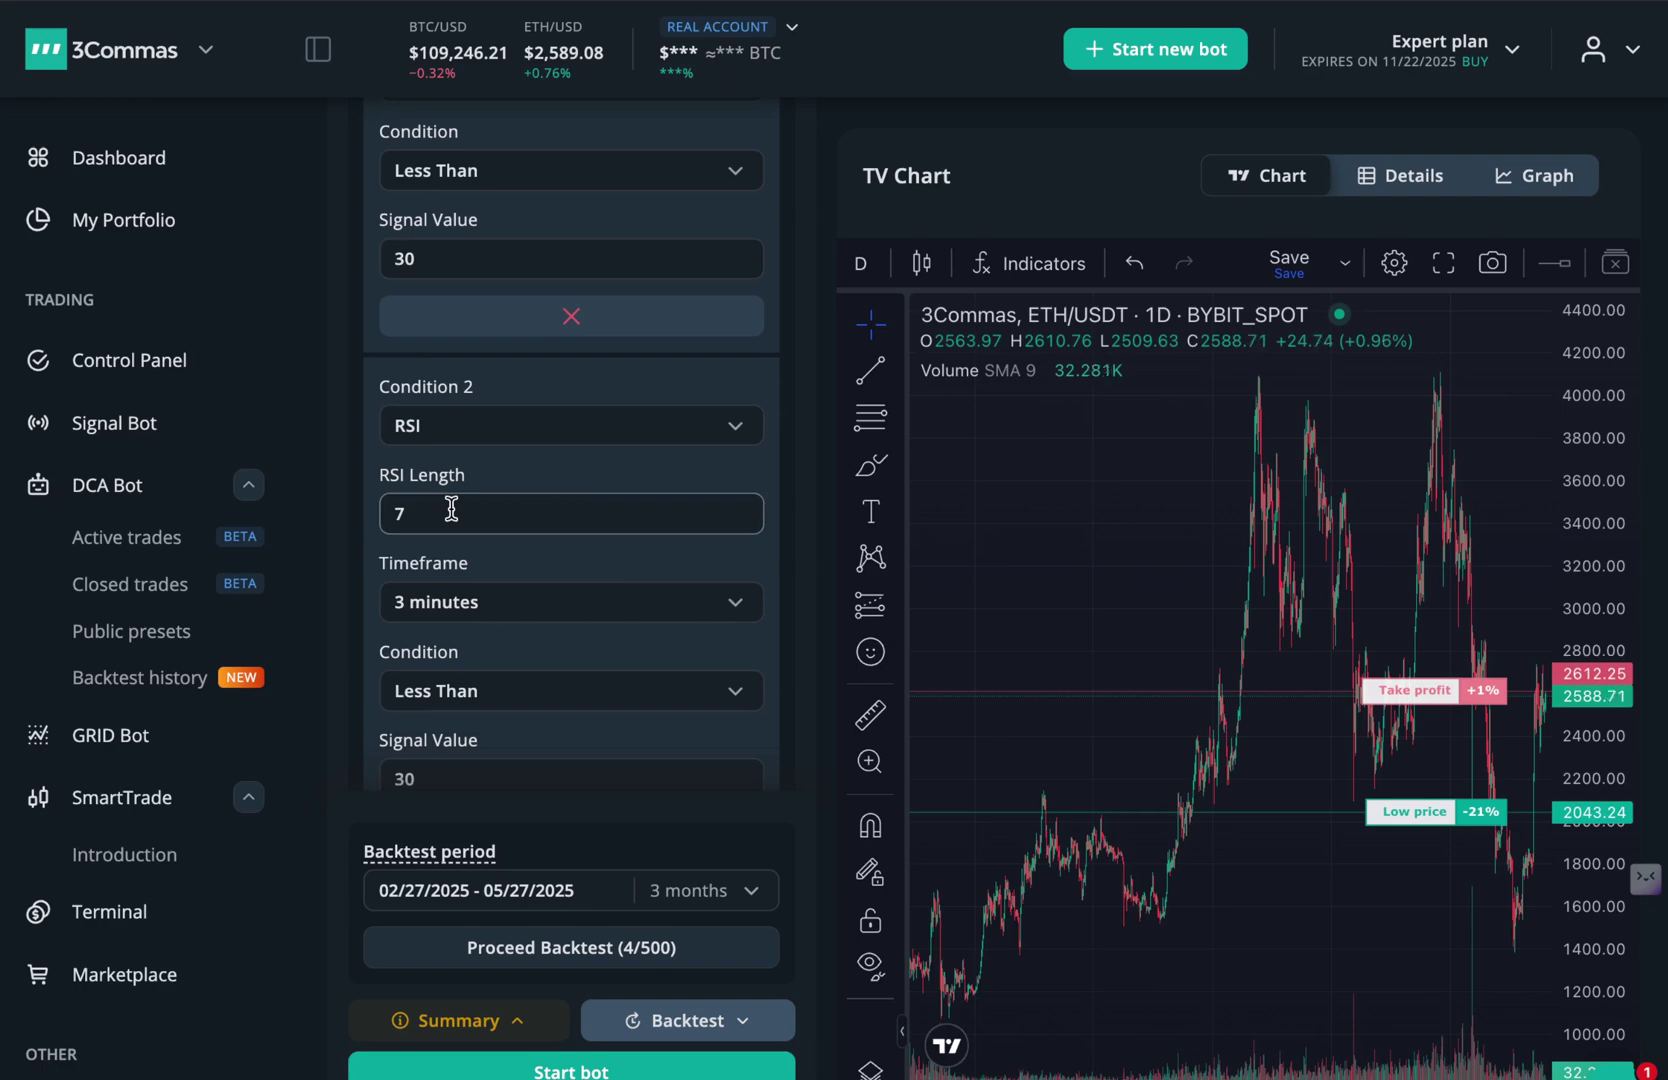
{"action": "scroll", "coordinate": [500, 520], "scroll_direction": "down", "scroll_amount": 2}
{"action": "scroll", "coordinate": [540, 530], "scroll_direction": "down", "scroll_amount": 2}
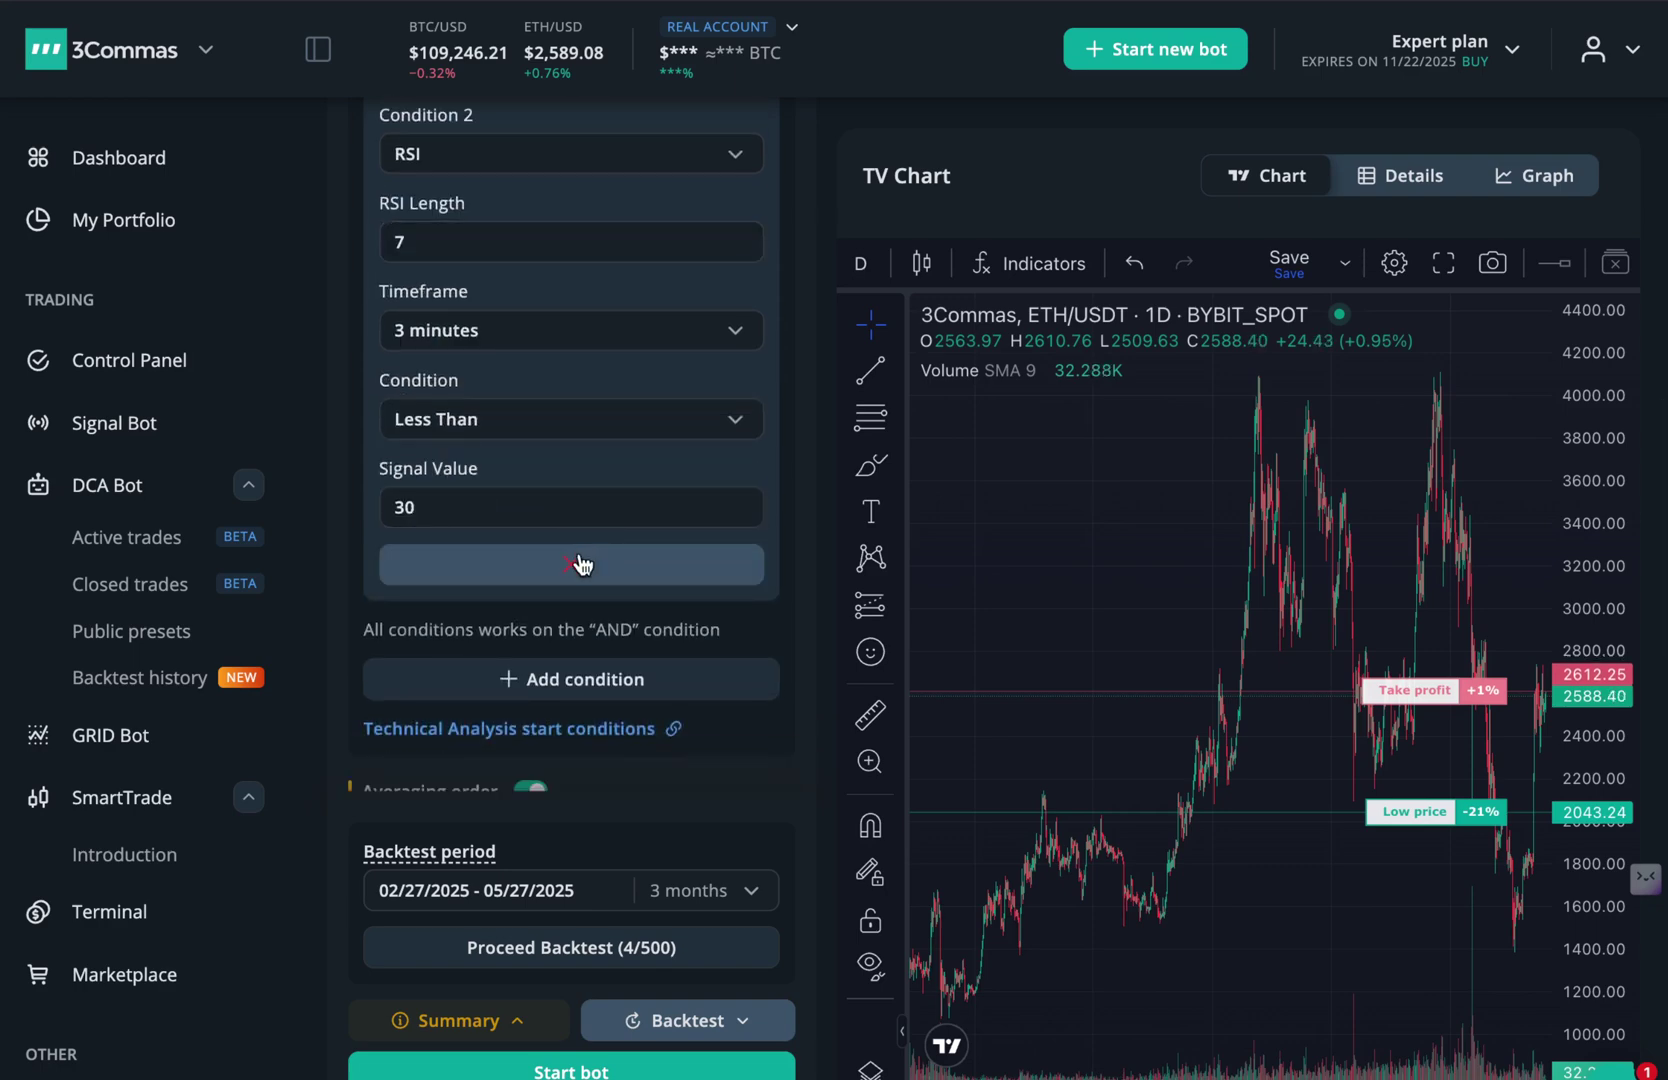
{"action": "left_click", "coordinate": [578, 560]}
{"action": "scroll", "coordinate": [636, 478], "scroll_direction": "up", "scroll_amount": 3}
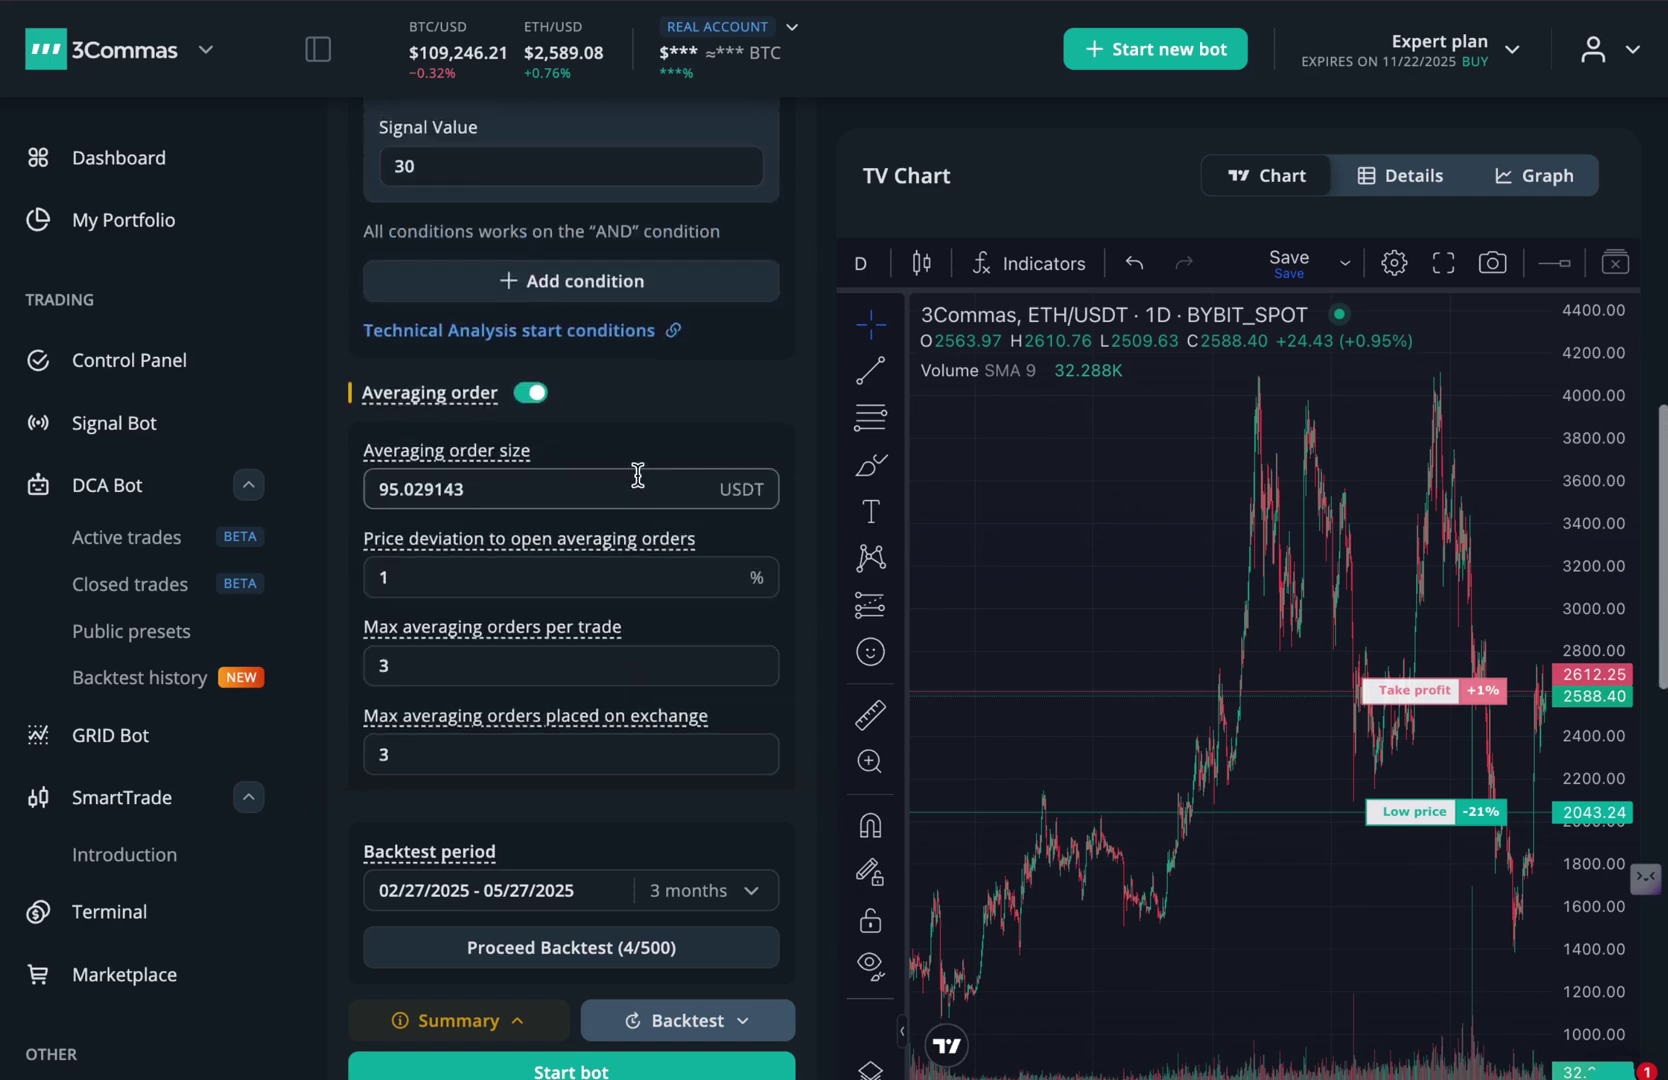
Set averaging orders to 100 USDT, 10% price deviation, 5 per trade, 2 on exchange
{"action": "double_click", "coordinate": [487, 486]}
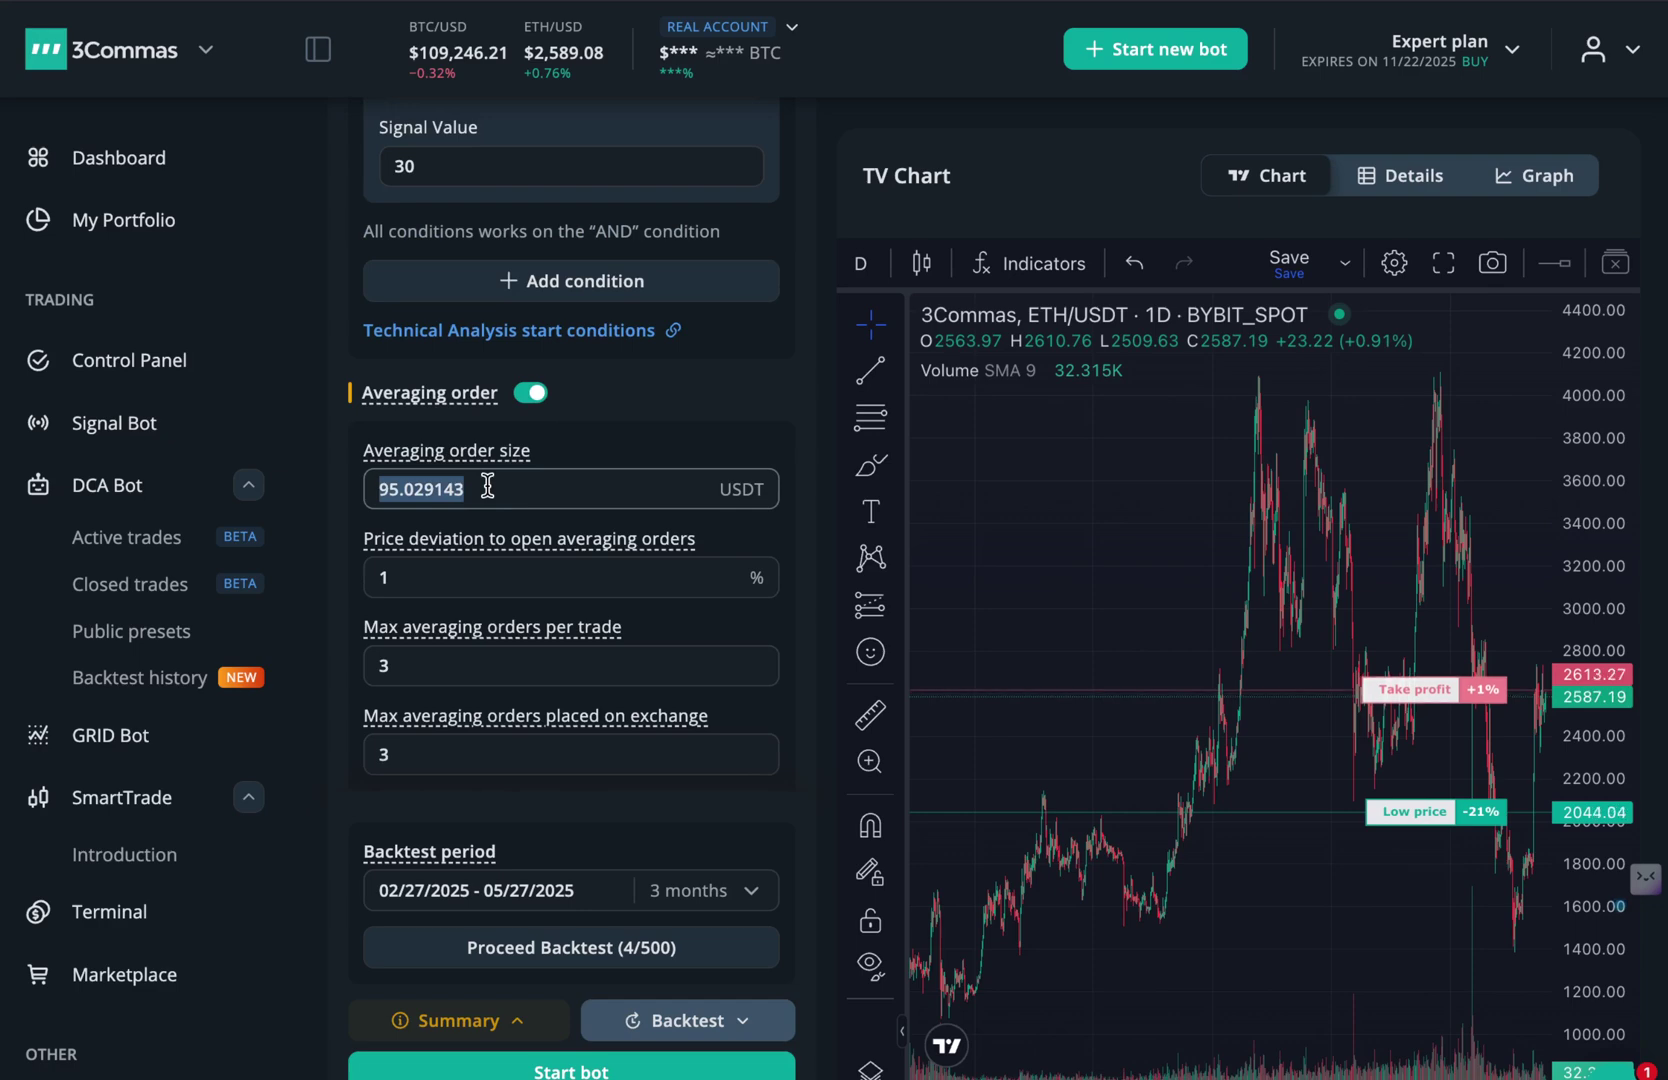
{"action": "type", "text": "10"}
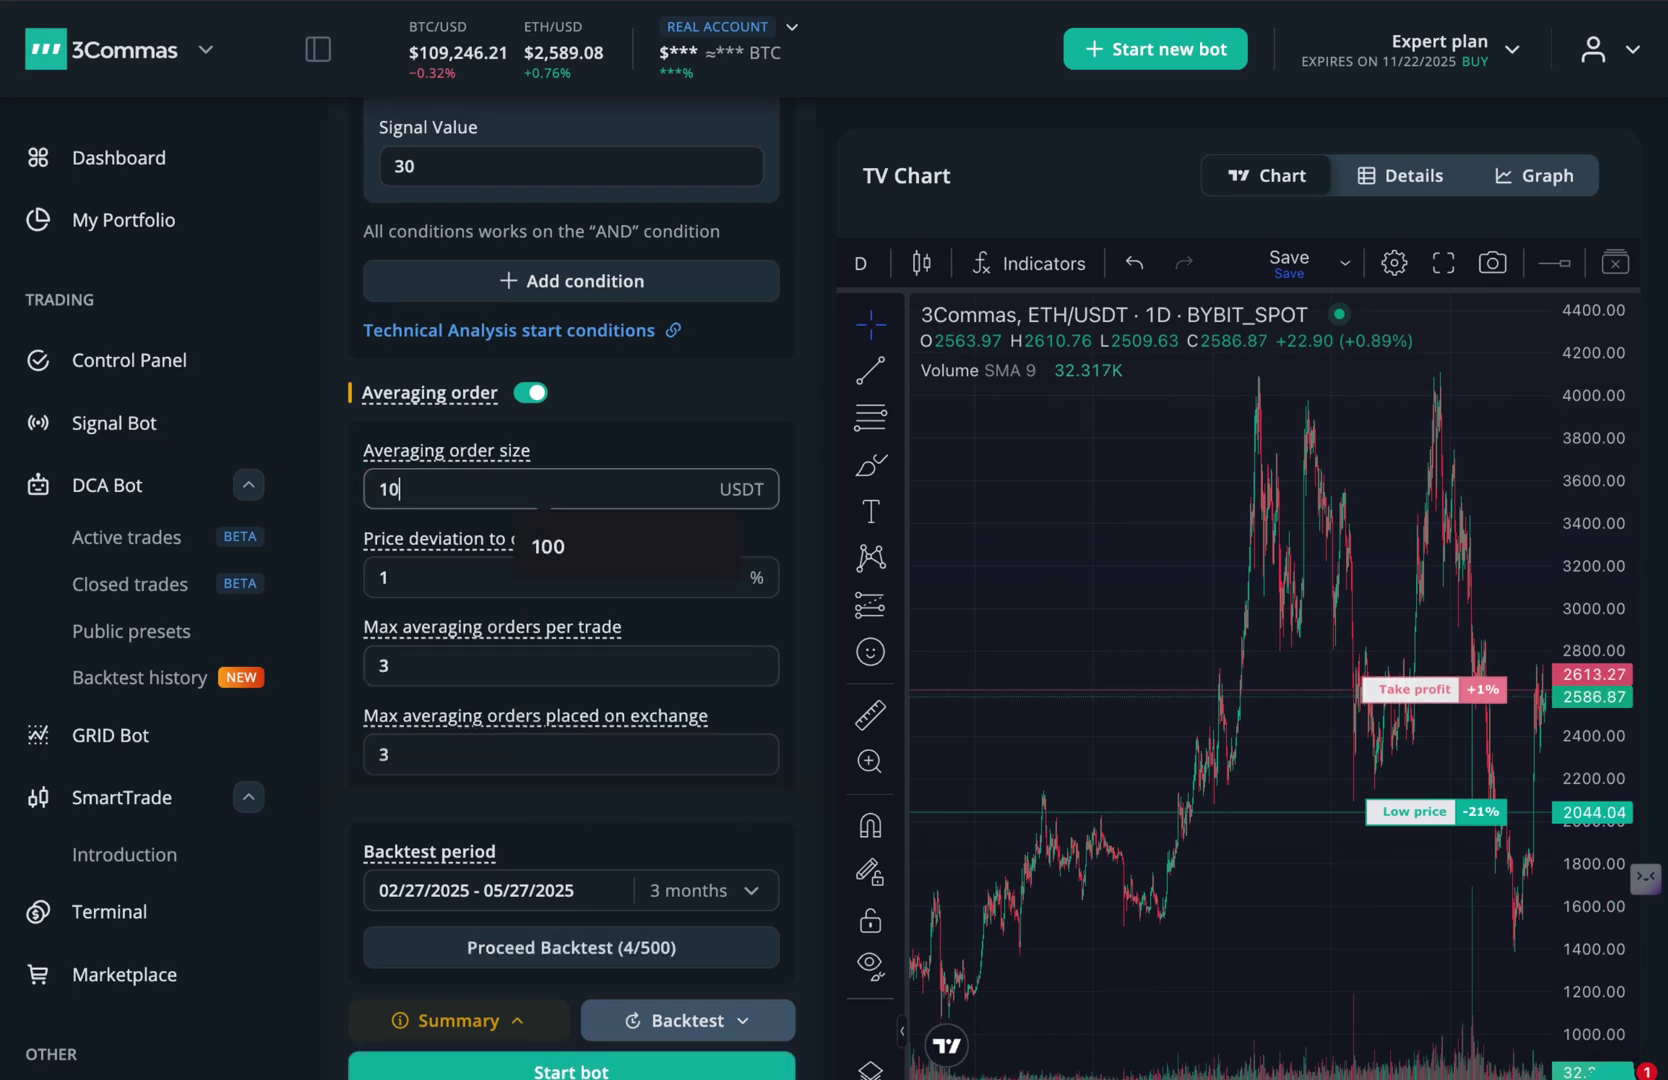
{"action": "type", "text": "00"}
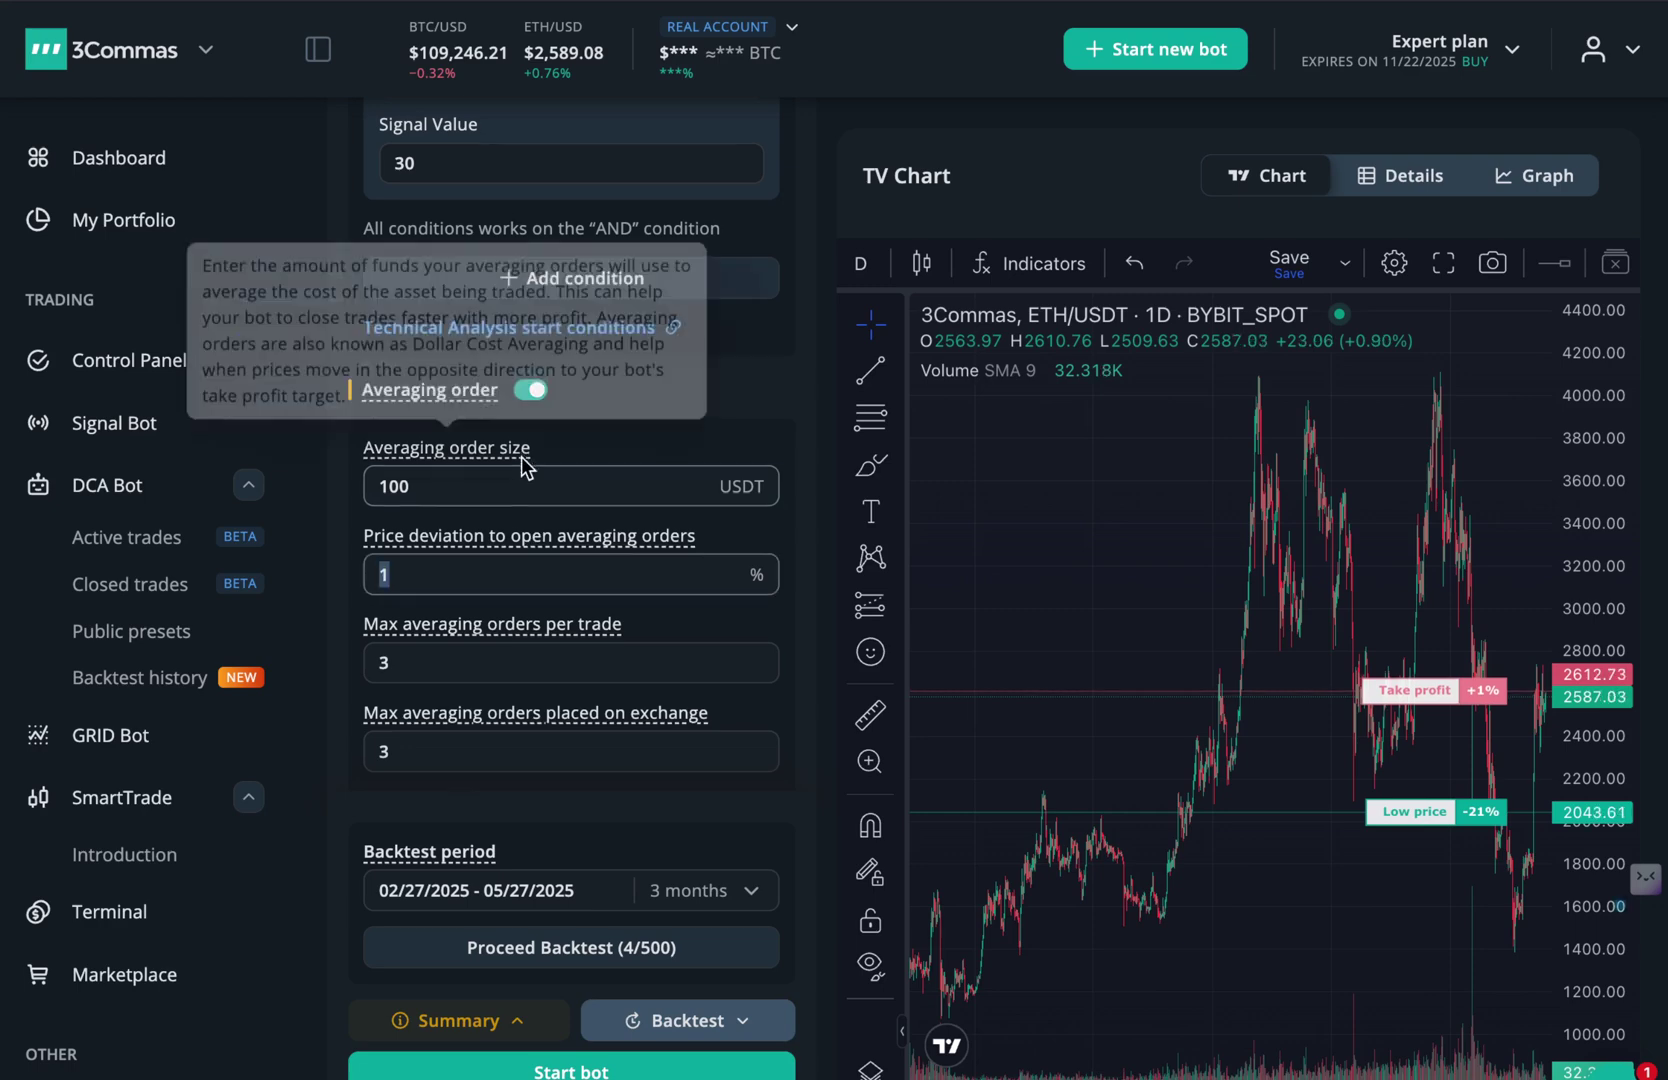
{"action": "scroll", "coordinate": [450, 500], "scroll_direction": "down", "scroll_amount": 1}
{"action": "left_click", "coordinate": [413, 528]}
{"action": "type", "text": "0"}
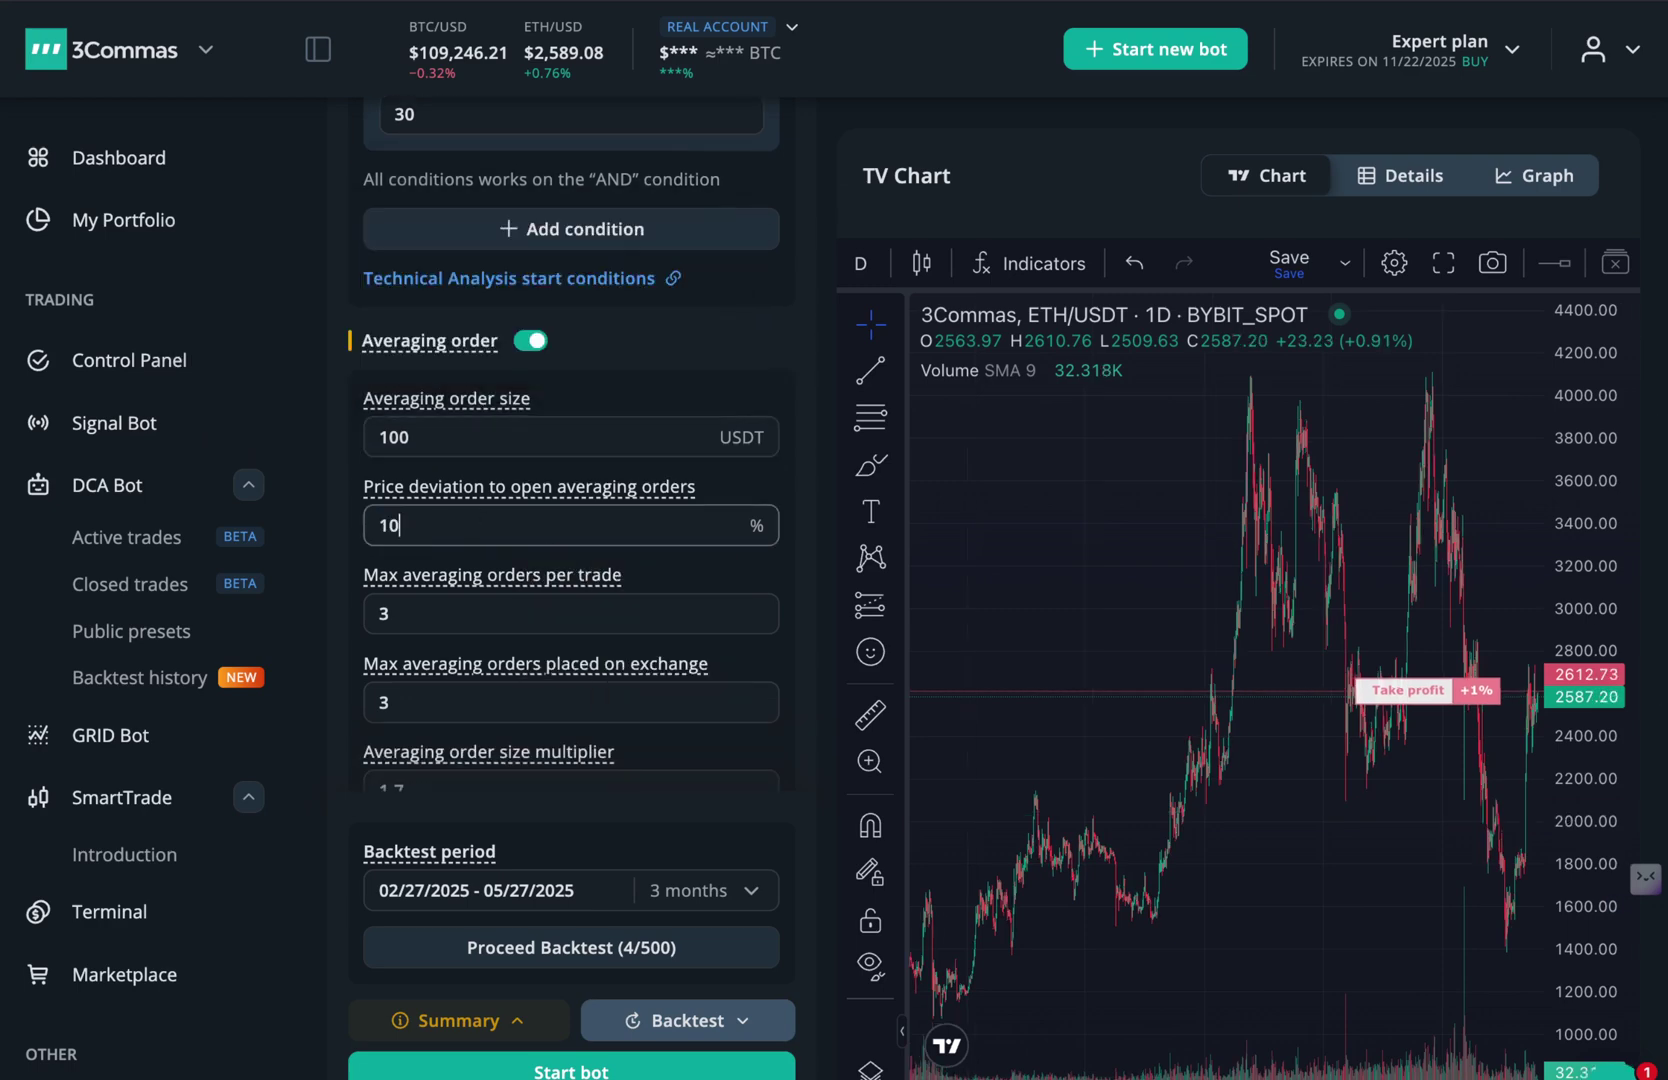
{"action": "key", "text": "Tab"}
{"action": "scroll", "coordinate": [465, 495], "scroll_direction": "down", "scroll_amount": 2}
{"action": "type", "text": "5"}
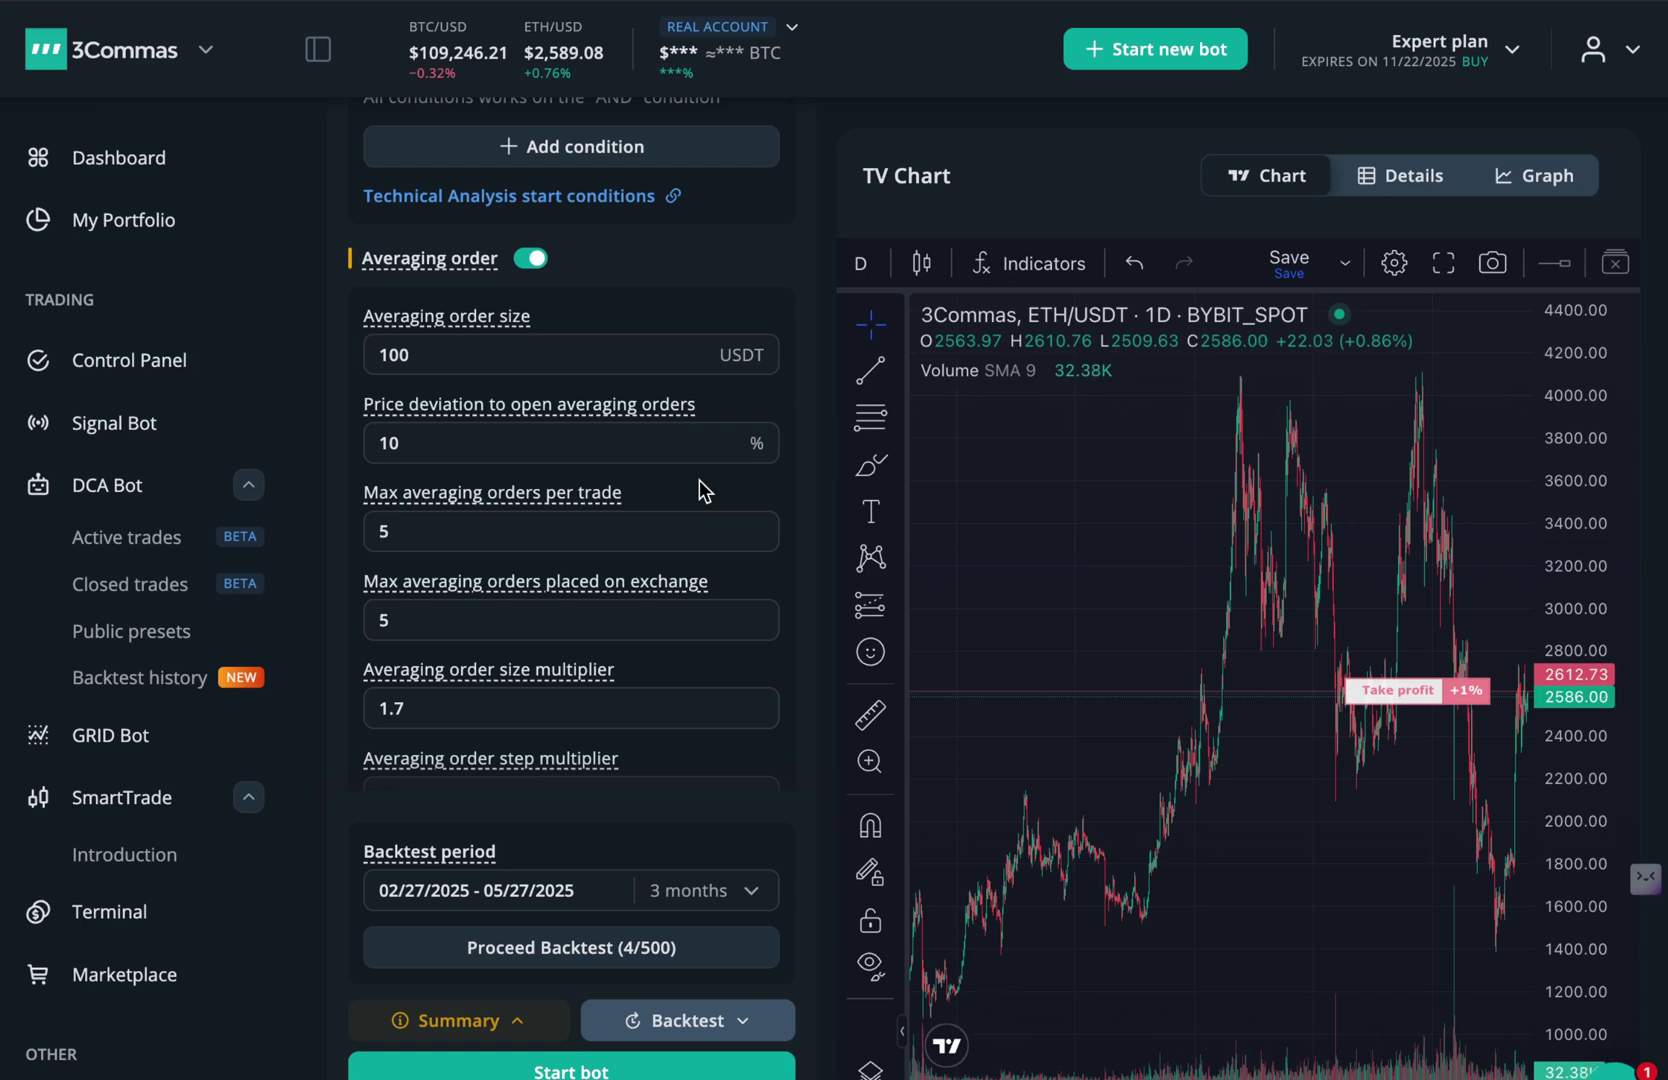
{"action": "left_click", "coordinate": [382, 621]}
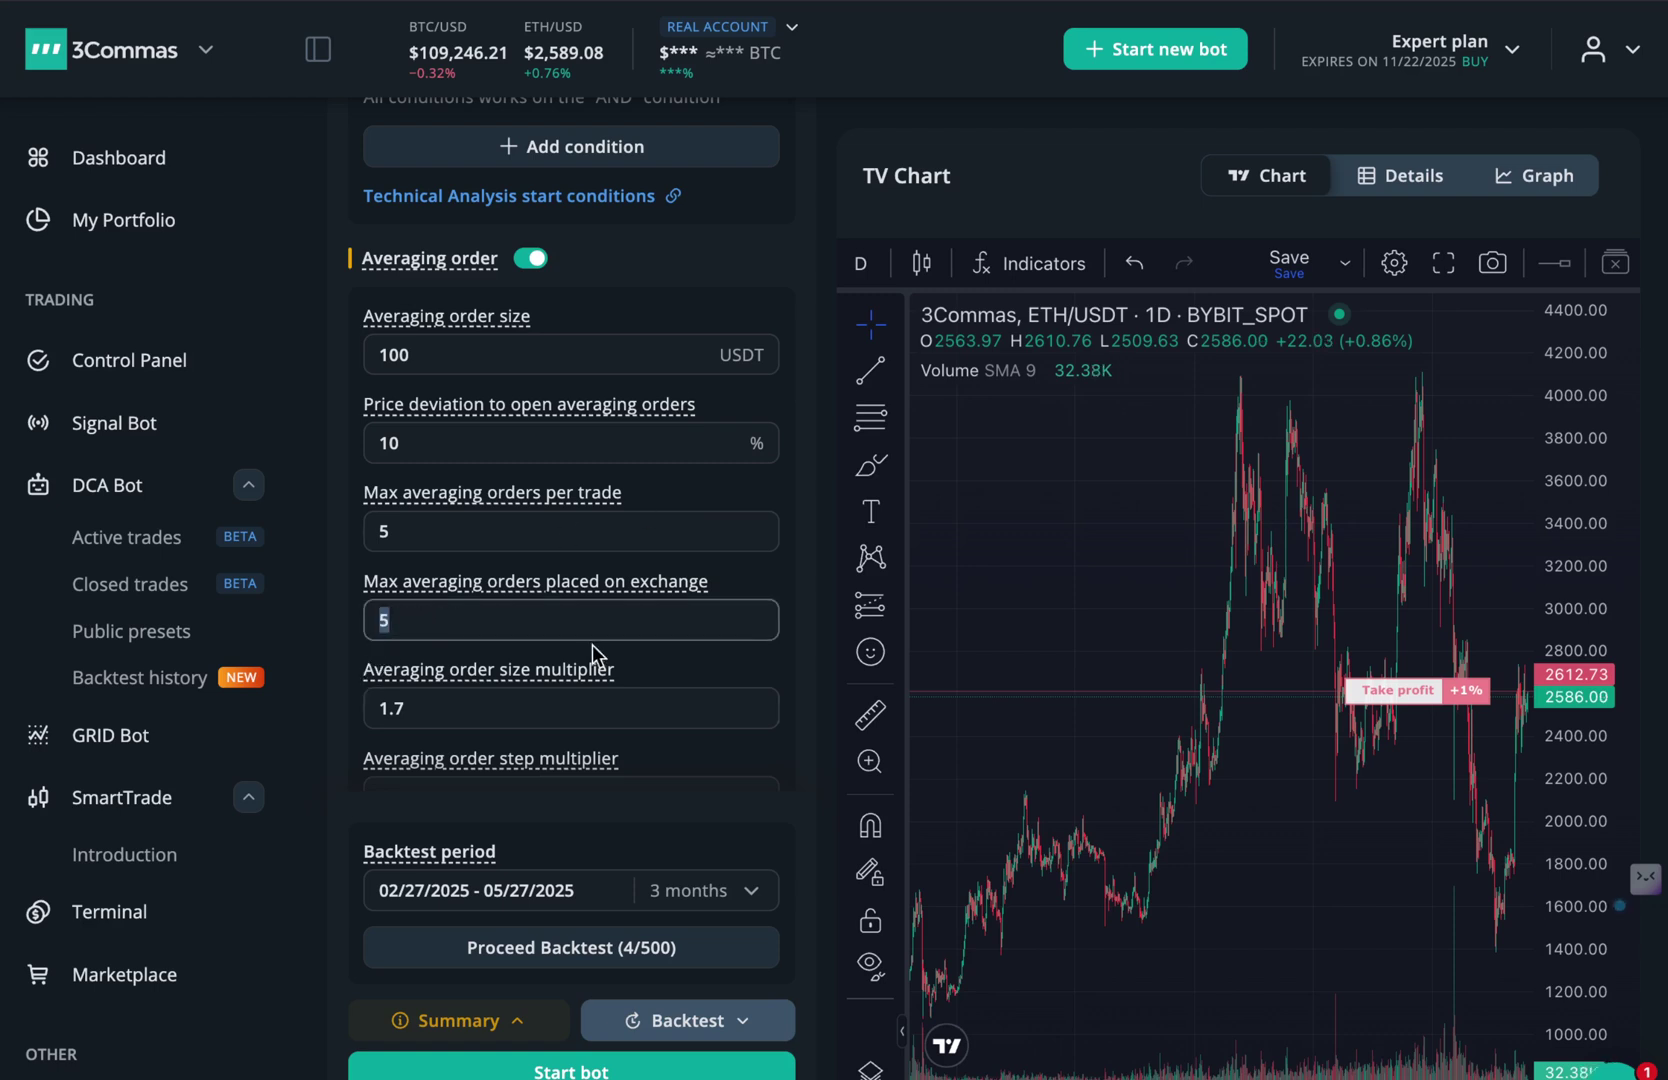
{"action": "type", "text": "2"}
Set both the averaging order size and step multipliers to 1
{"action": "left_click", "coordinate": [461, 705]}
{"action": "key", "text": "BackSpace"}
{"action": "key", "text": "BackSpace"}
{"action": "scroll", "coordinate": [547, 522], "scroll_direction": "down", "scroll_amount": 3}
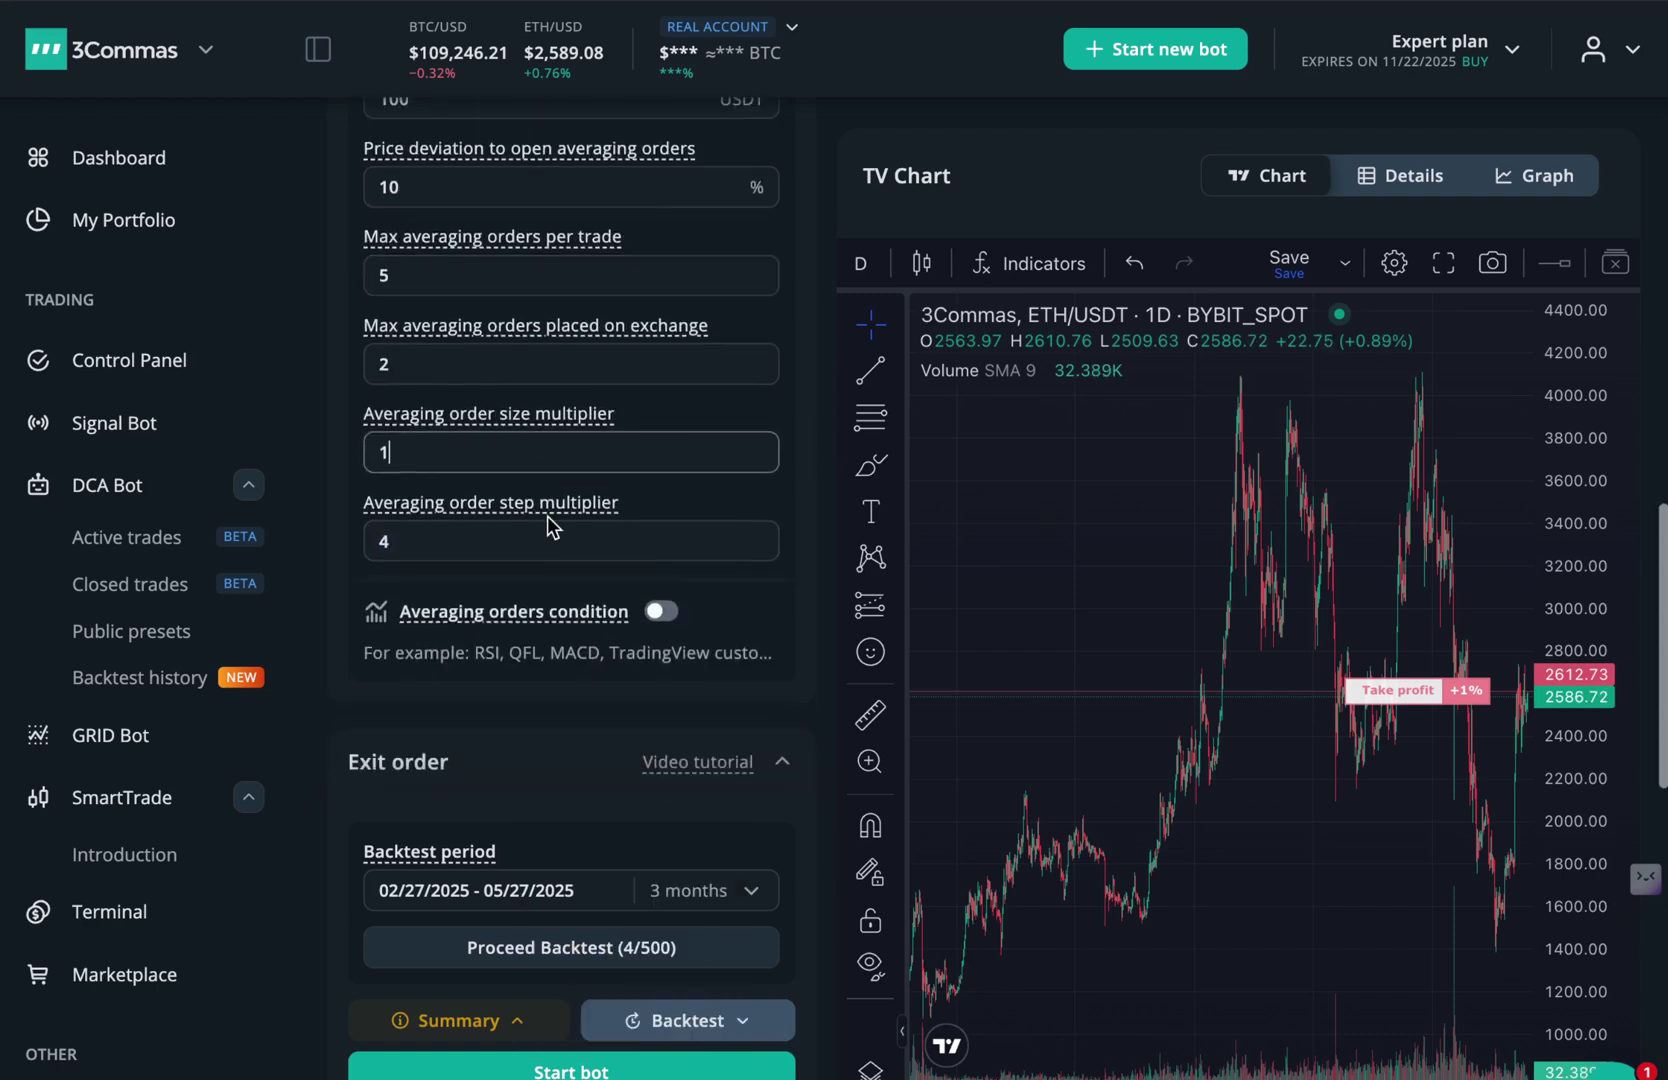
{"action": "left_click", "coordinate": [432, 540]}
{"action": "key", "text": "BackSpace"}
{"action": "type", "text": "1"}
{"action": "left_click", "coordinate": [666, 487]}
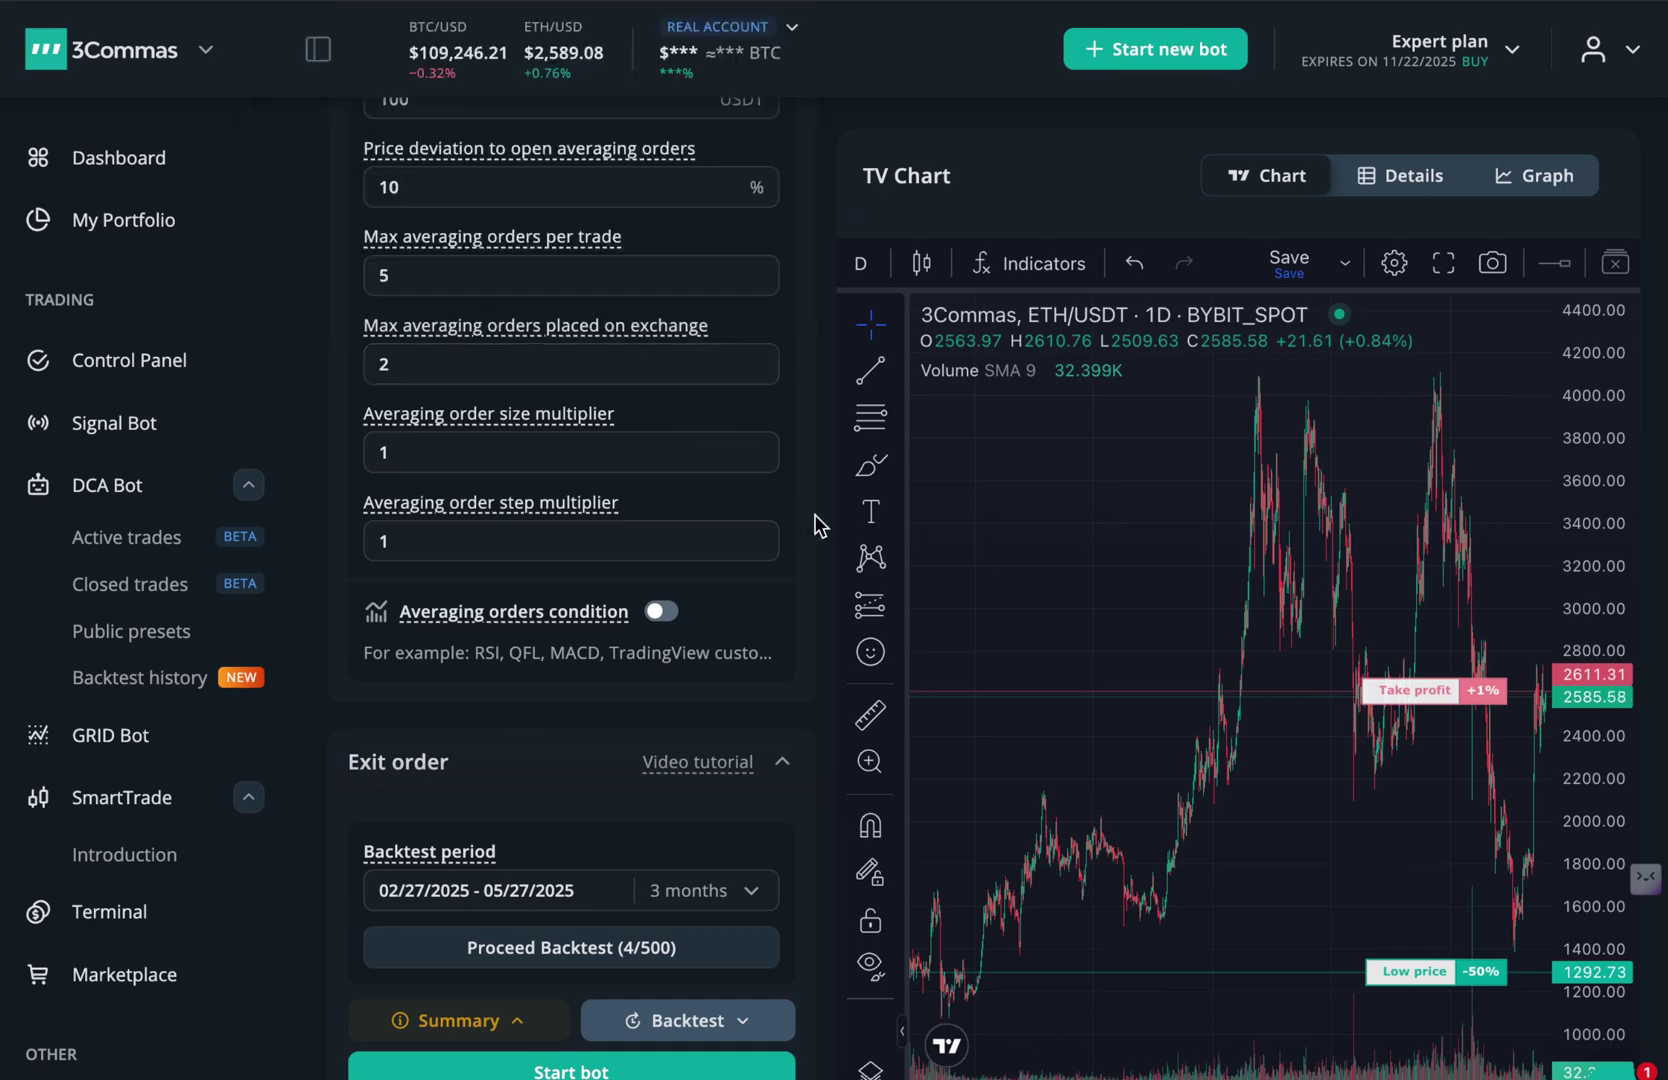
{"action": "scroll", "coordinate": [806, 528], "scroll_direction": "down", "scroll_amount": 1}
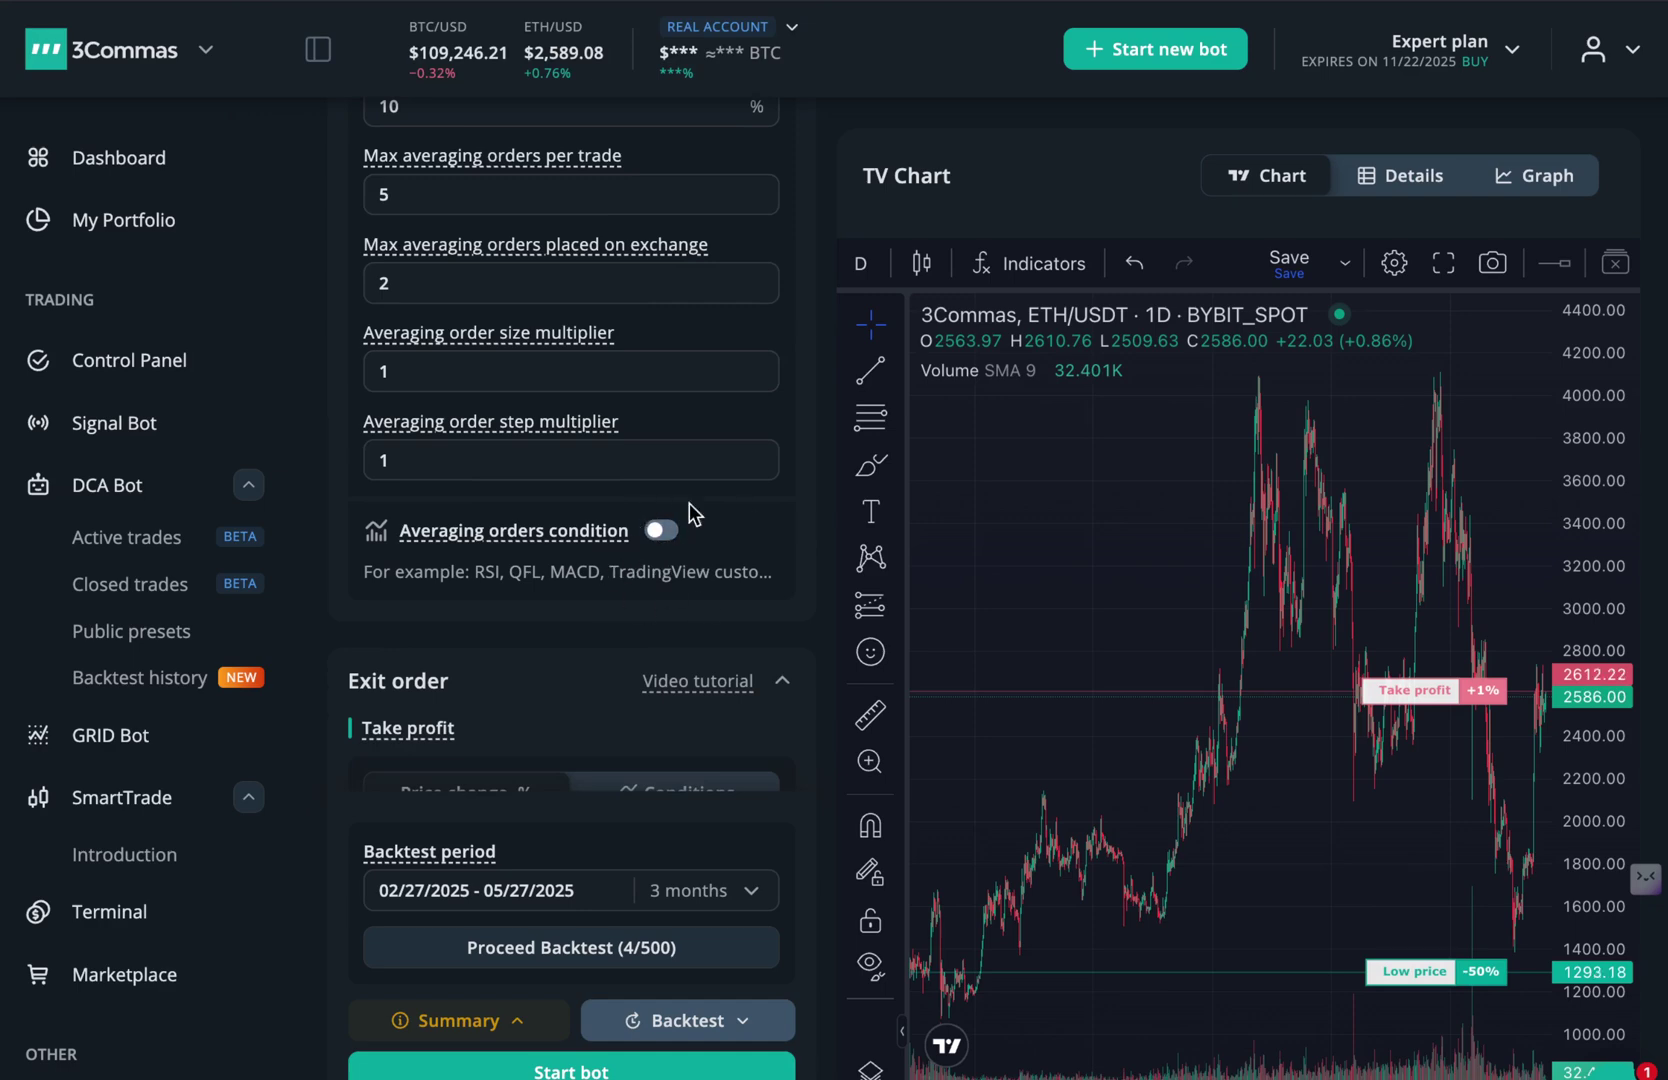
{"action": "scroll", "coordinate": [700, 515], "scroll_direction": "down", "scroll_amount": 1}
{"action": "scroll", "coordinate": [650, 510], "scroll_direction": "down", "scroll_amount": 2}
{"action": "scroll", "coordinate": [663, 474], "scroll_direction": "down", "scroll_amount": 1}
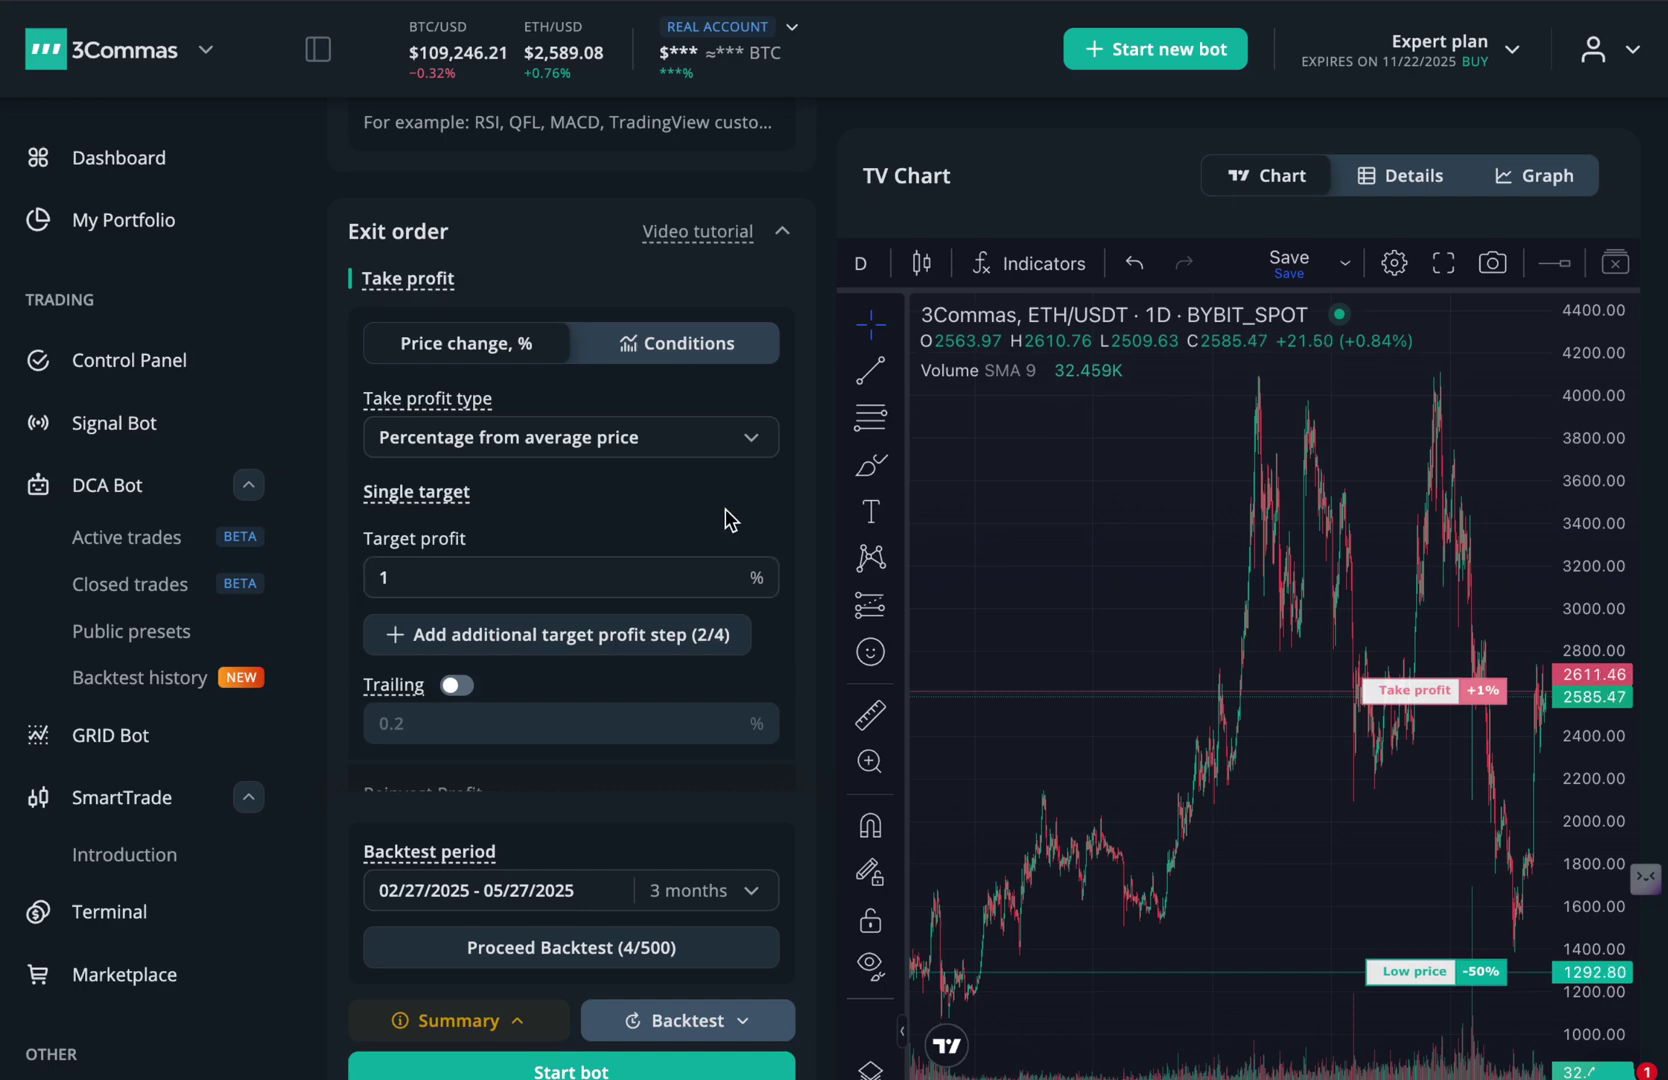
Change Target profit to 10%, then review down through Reinvest Profit to the Advanced settings
{"action": "scroll", "coordinate": [725, 508], "scroll_direction": "down", "scroll_amount": 1}
{"action": "scroll", "coordinate": [612, 440], "scroll_direction": "up", "scroll_amount": 1}
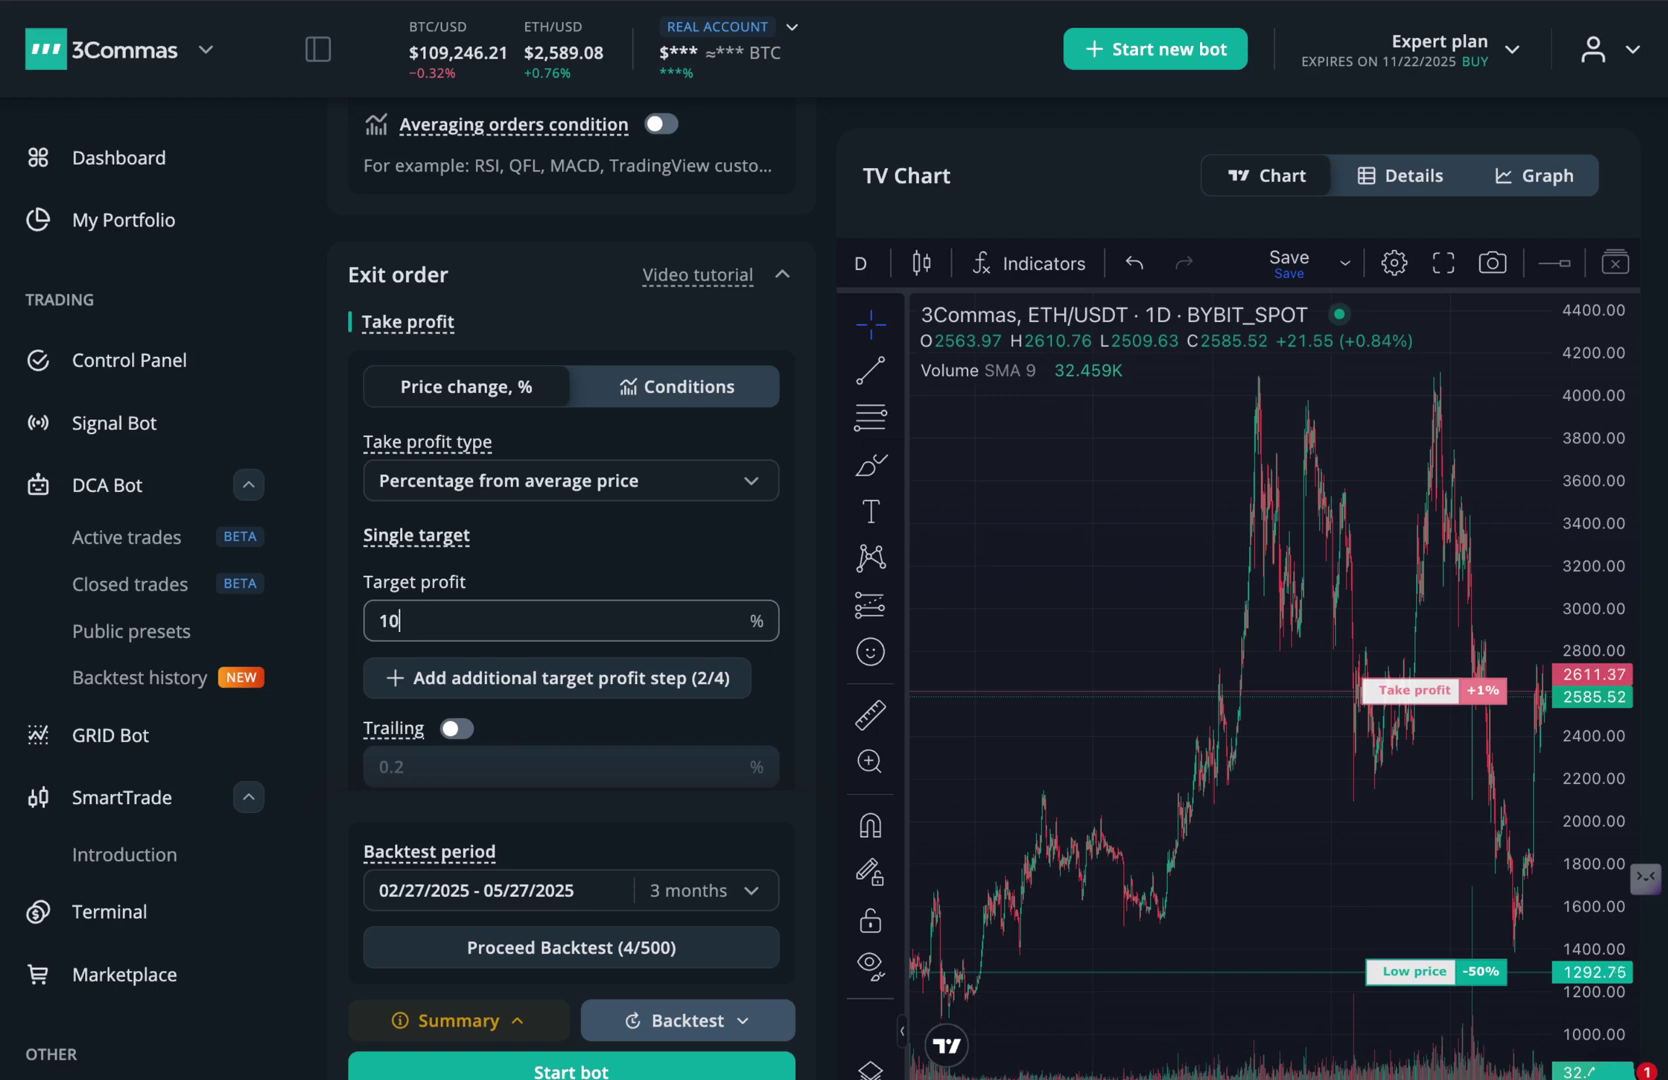
{"action": "type", "text": "0"}
{"action": "scroll", "coordinate": [622, 547], "scroll_direction": "down", "scroll_amount": 2}
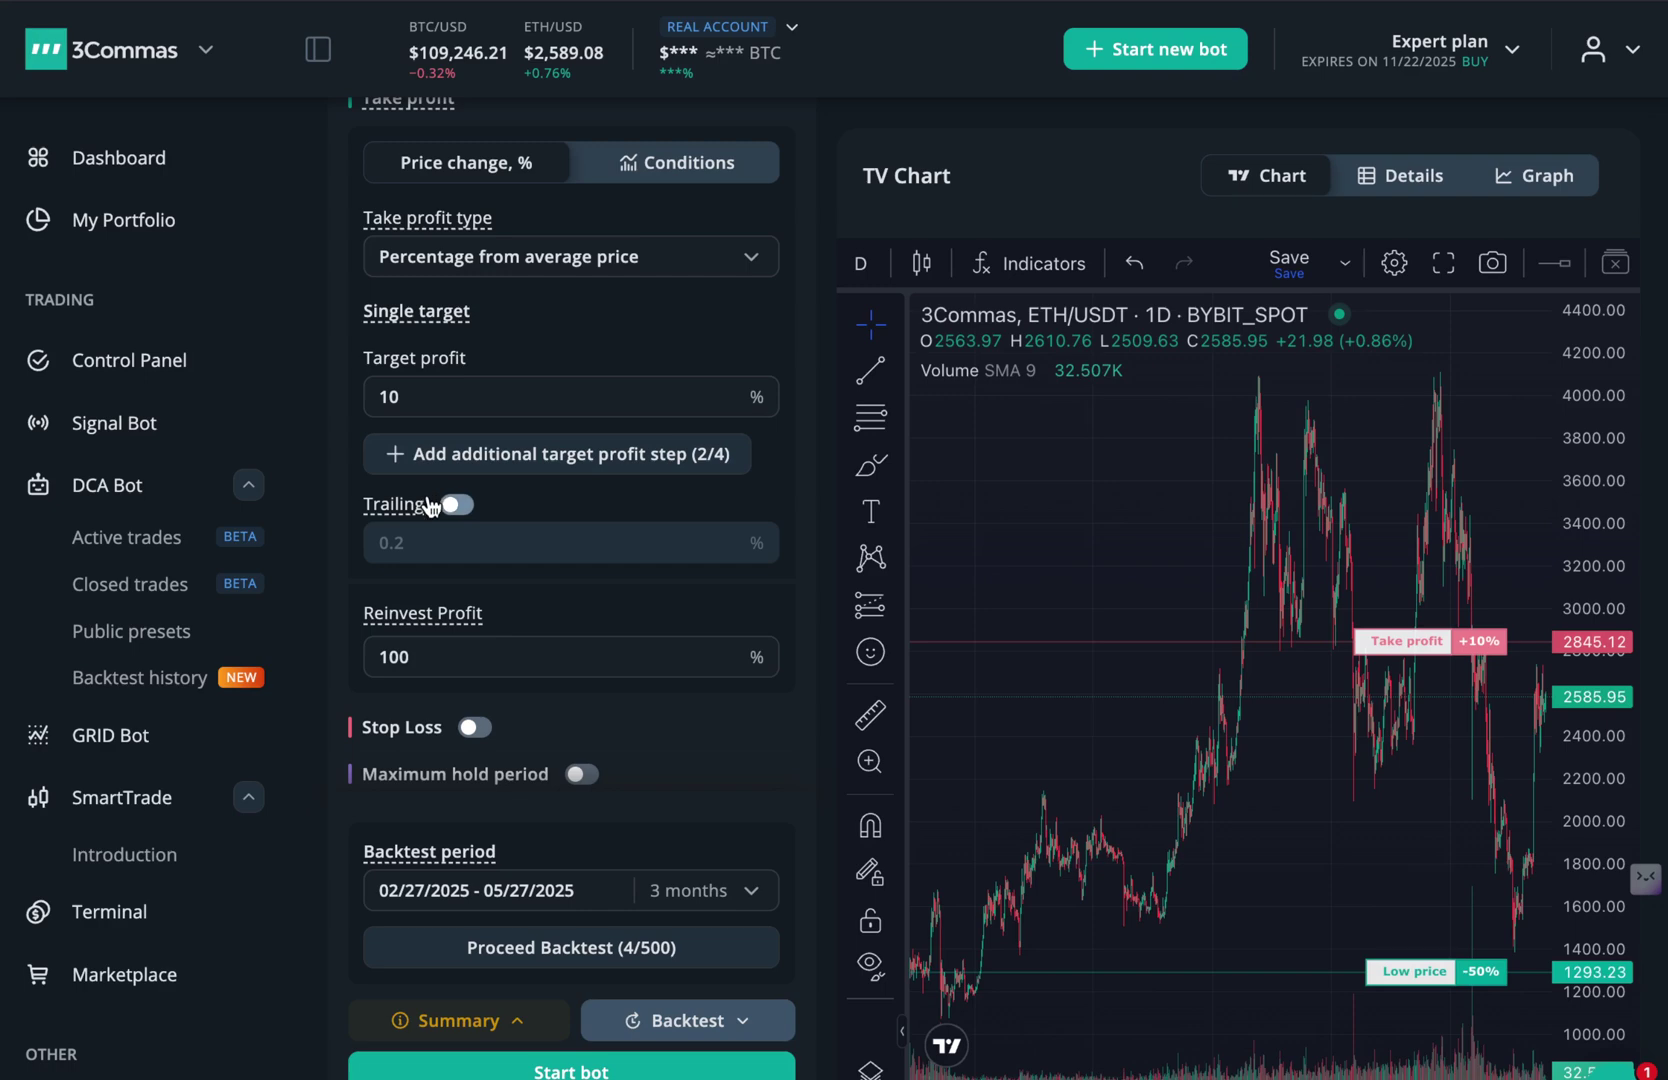
{"action": "scroll", "coordinate": [472, 512], "scroll_direction": "down", "scroll_amount": 1}
{"action": "scroll", "coordinate": [507, 474], "scroll_direction": "down", "scroll_amount": 1}
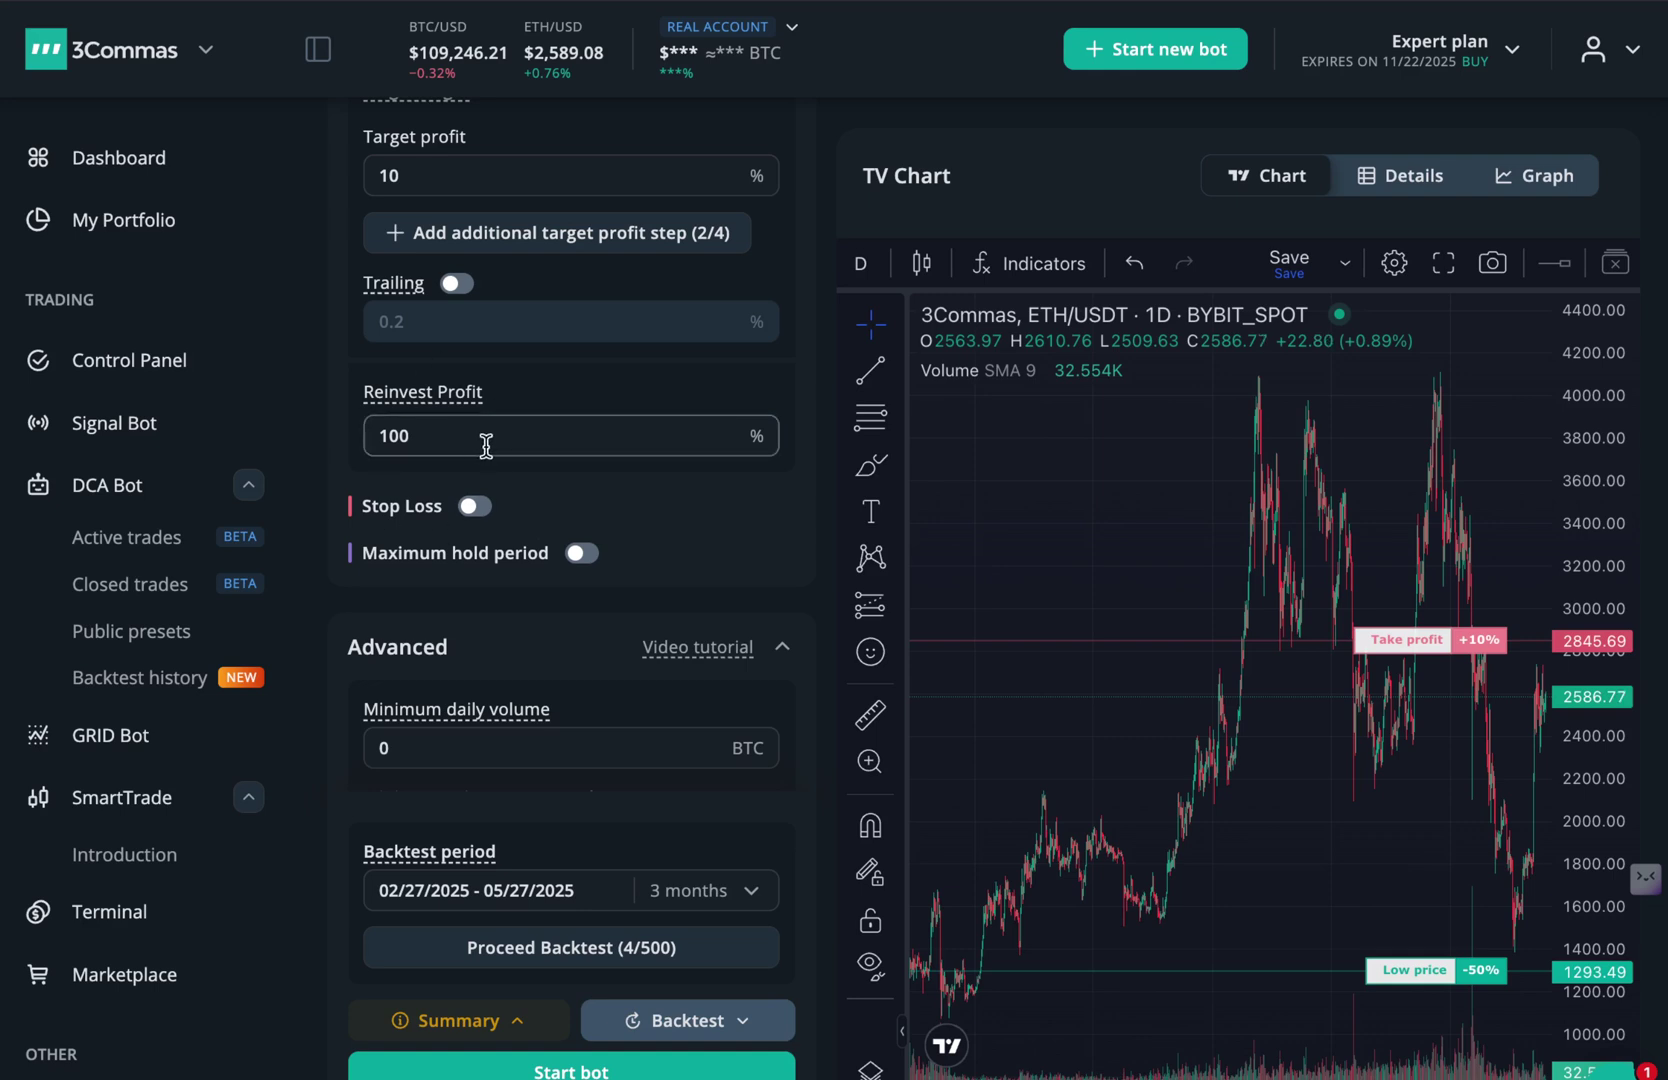
{"action": "scroll", "coordinate": [476, 445], "scroll_direction": "down", "scroll_amount": 1}
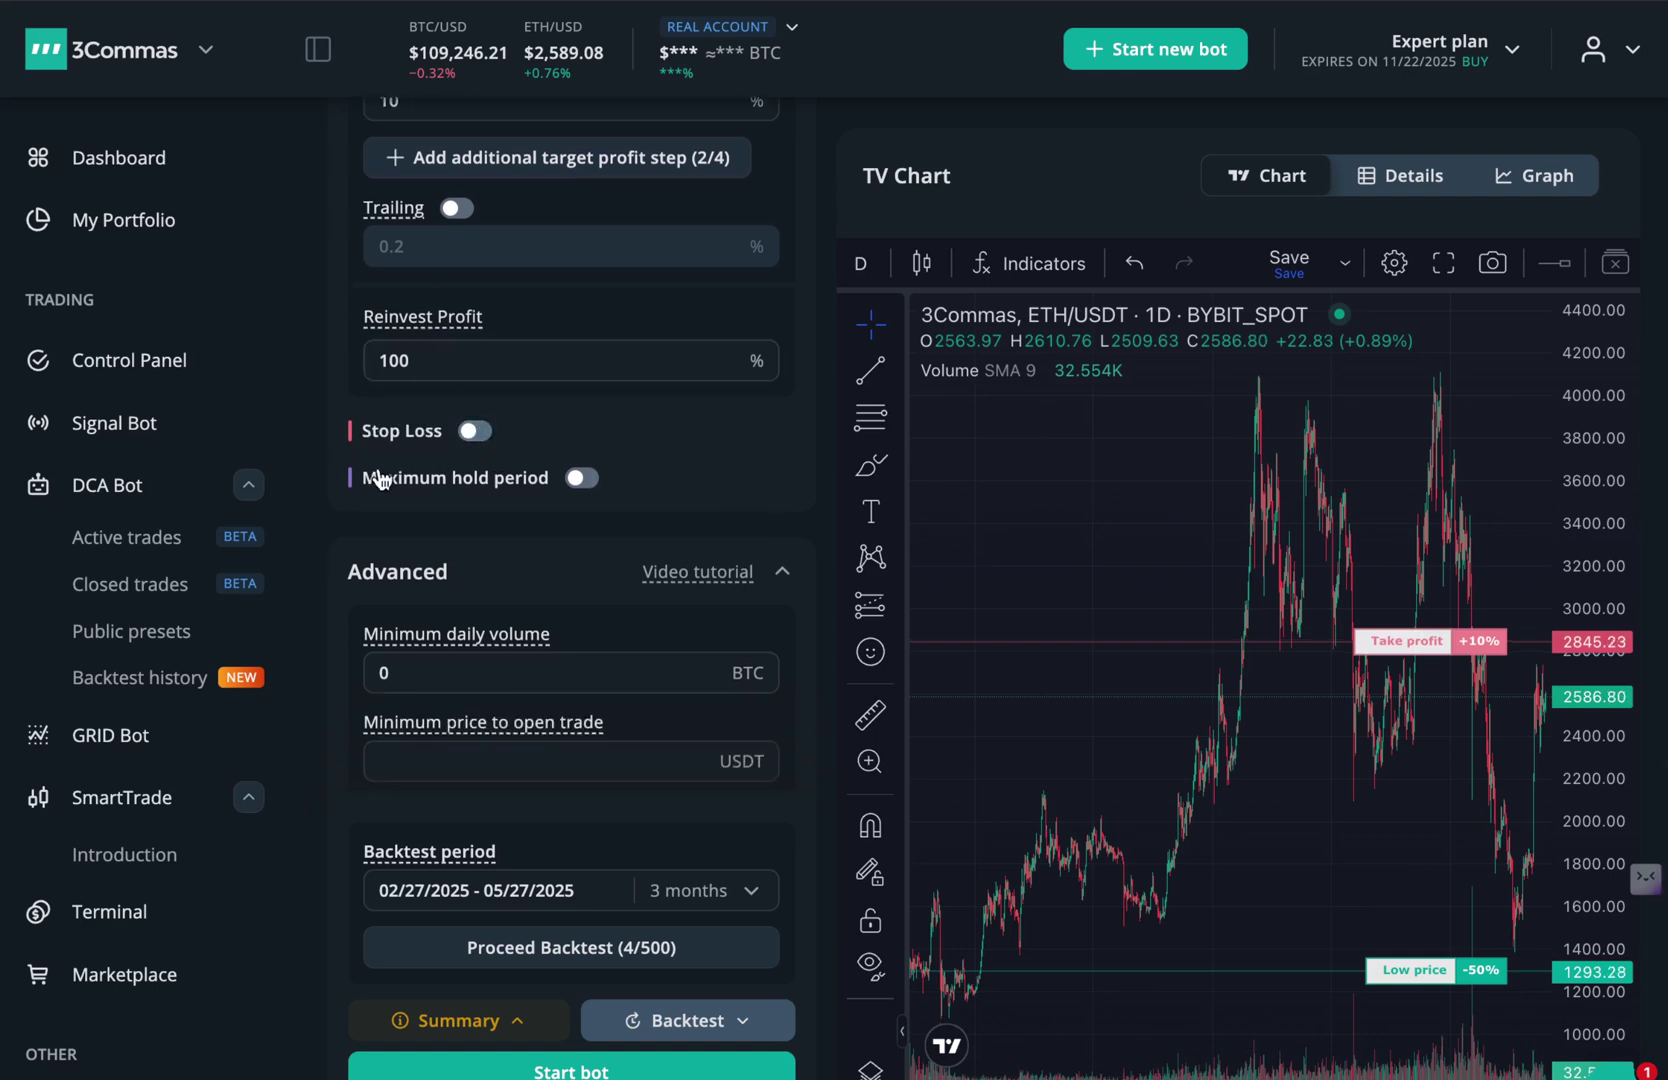
{"action": "scroll", "coordinate": [440, 460], "scroll_direction": "down", "scroll_amount": 1}
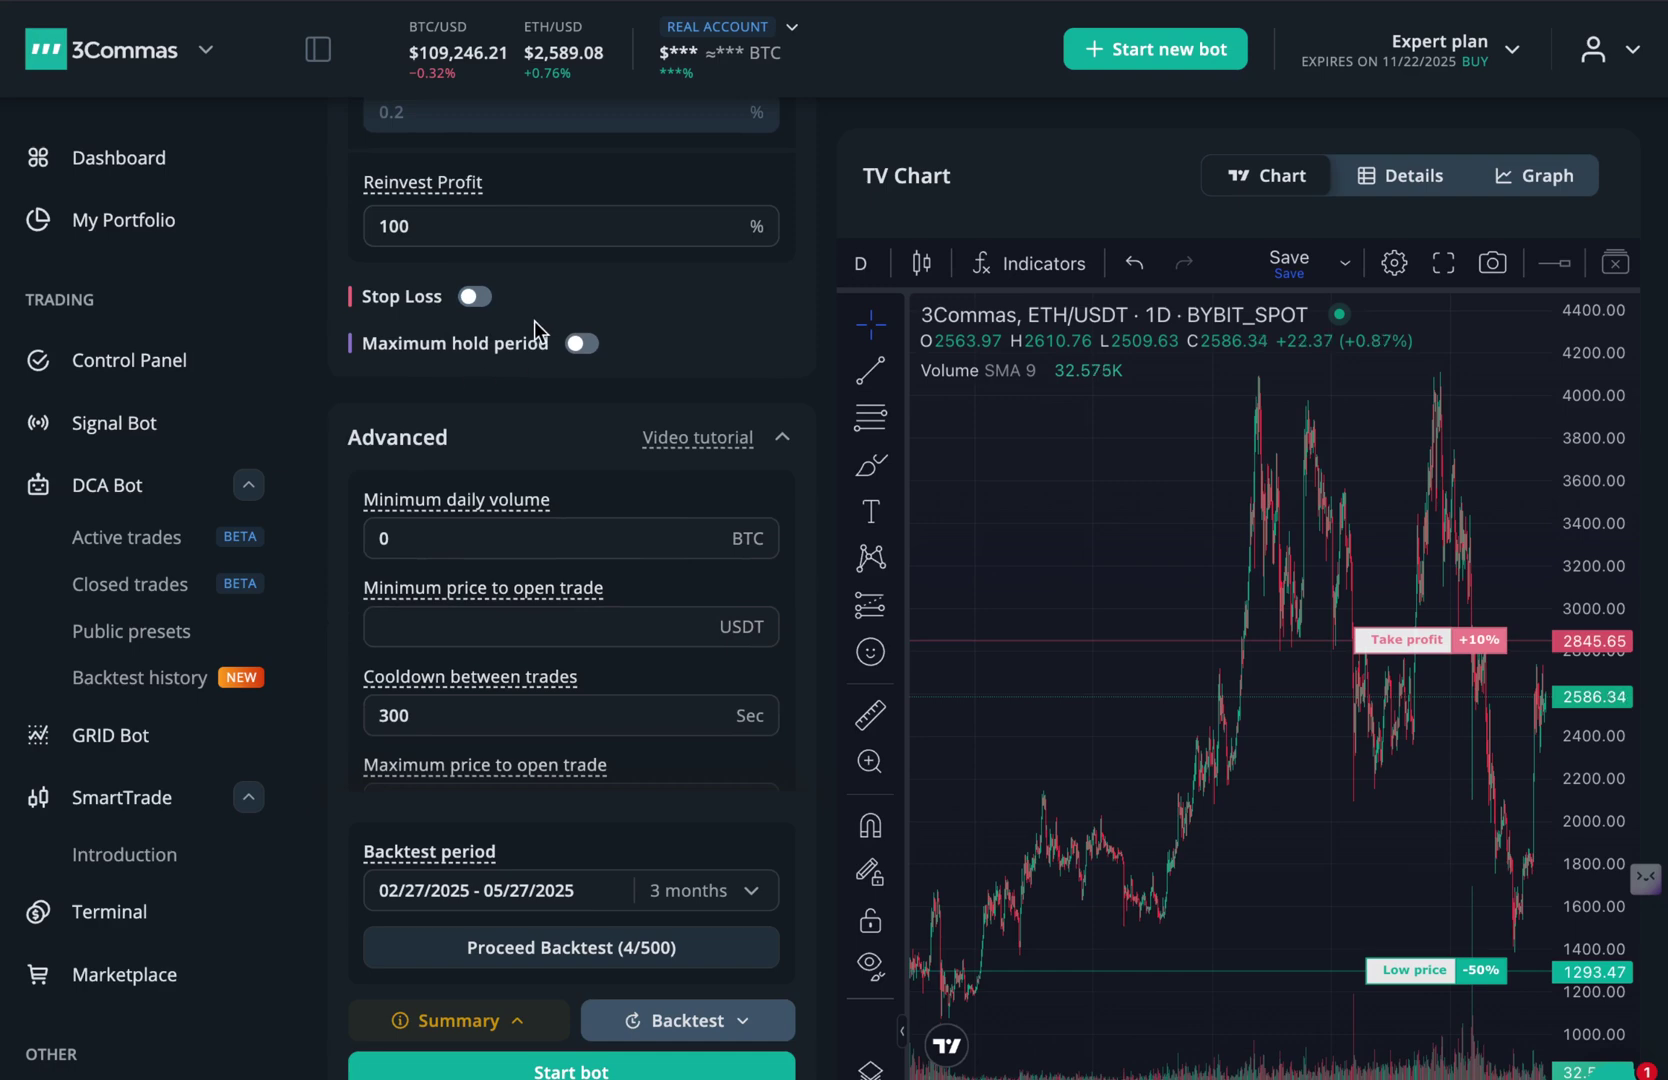
{"action": "scroll", "coordinate": [437, 358], "scroll_direction": "down", "scroll_amount": 2}
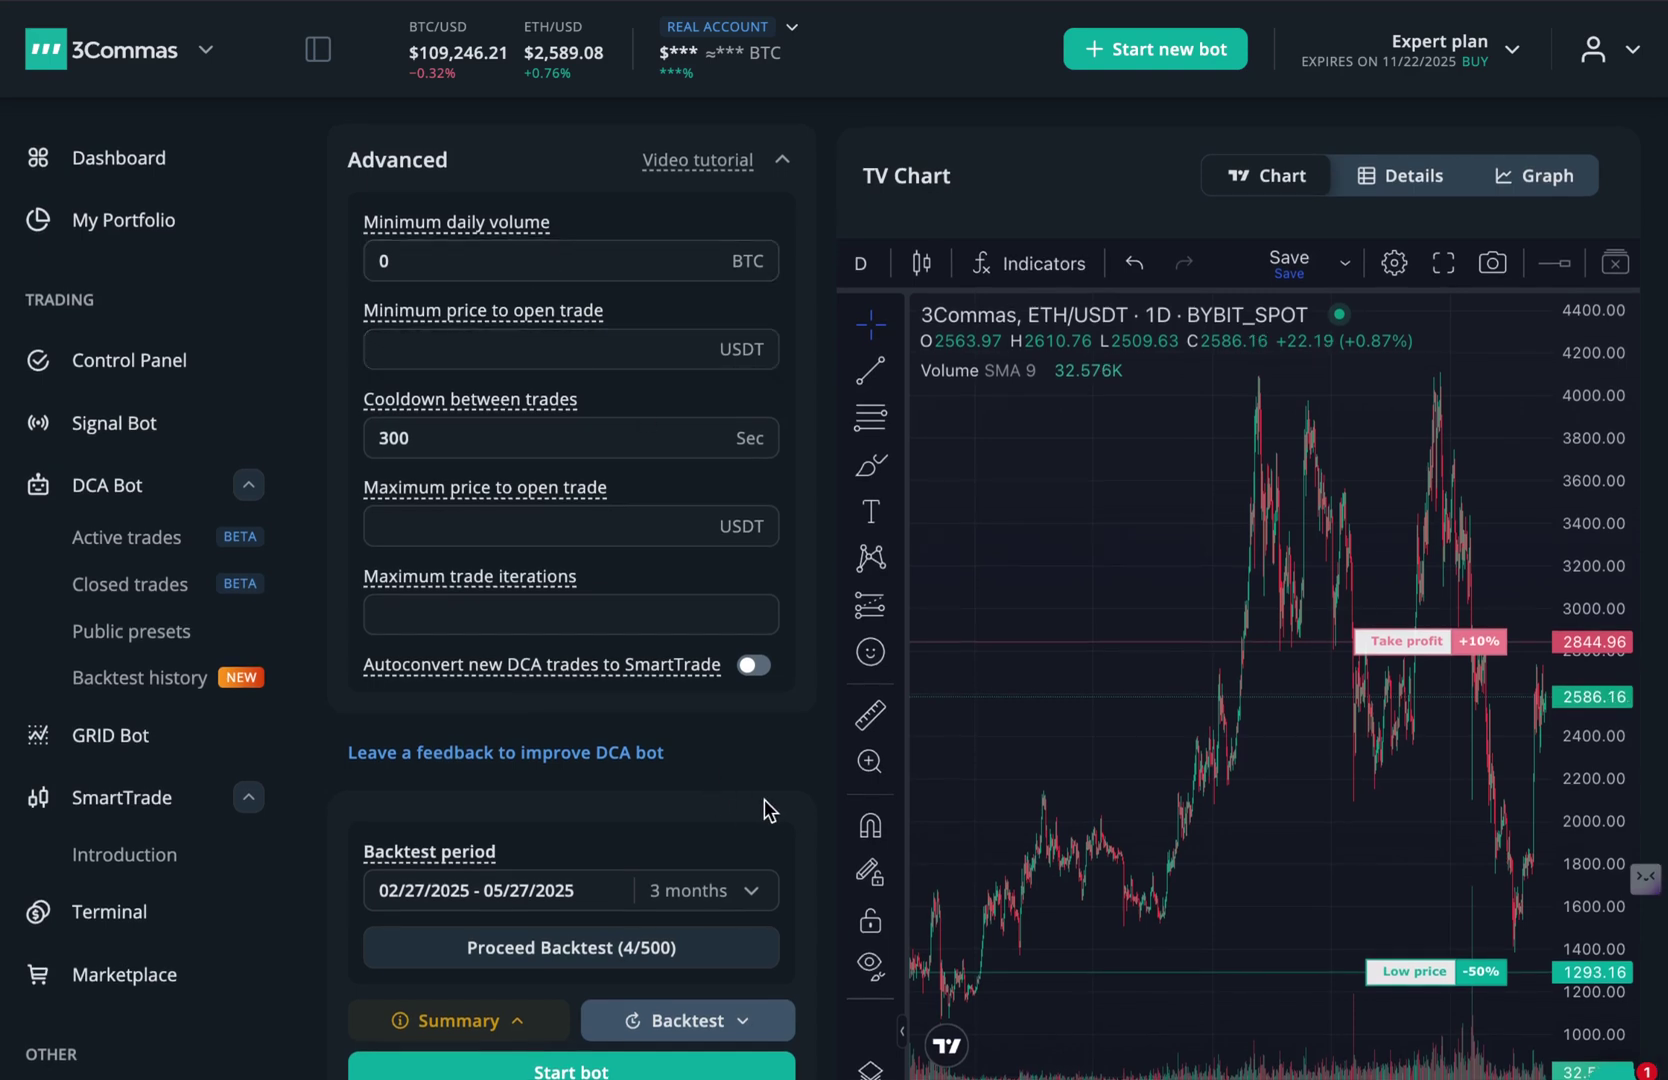
Expand the bot summary, keep the 3-month period 02/27–05/27/2025, and run Proceed Backtest
{"action": "left_click", "coordinate": [463, 1037]}
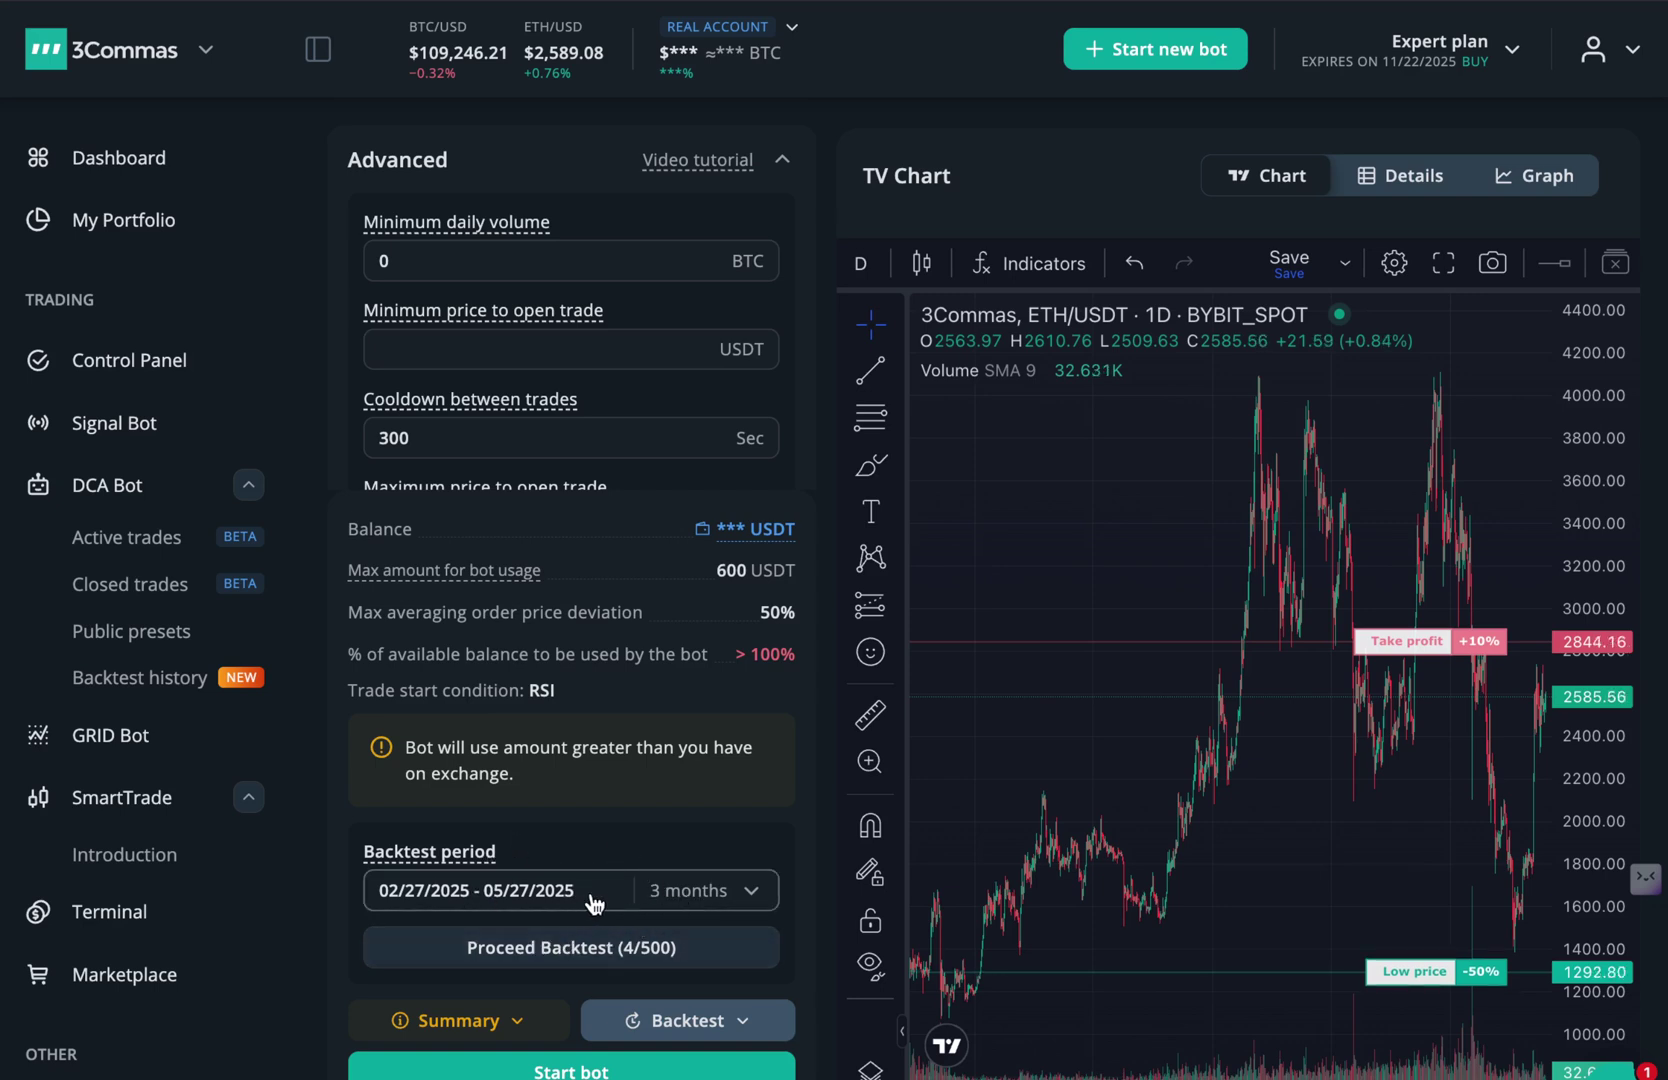
{"action": "left_click", "coordinate": [690, 893]}
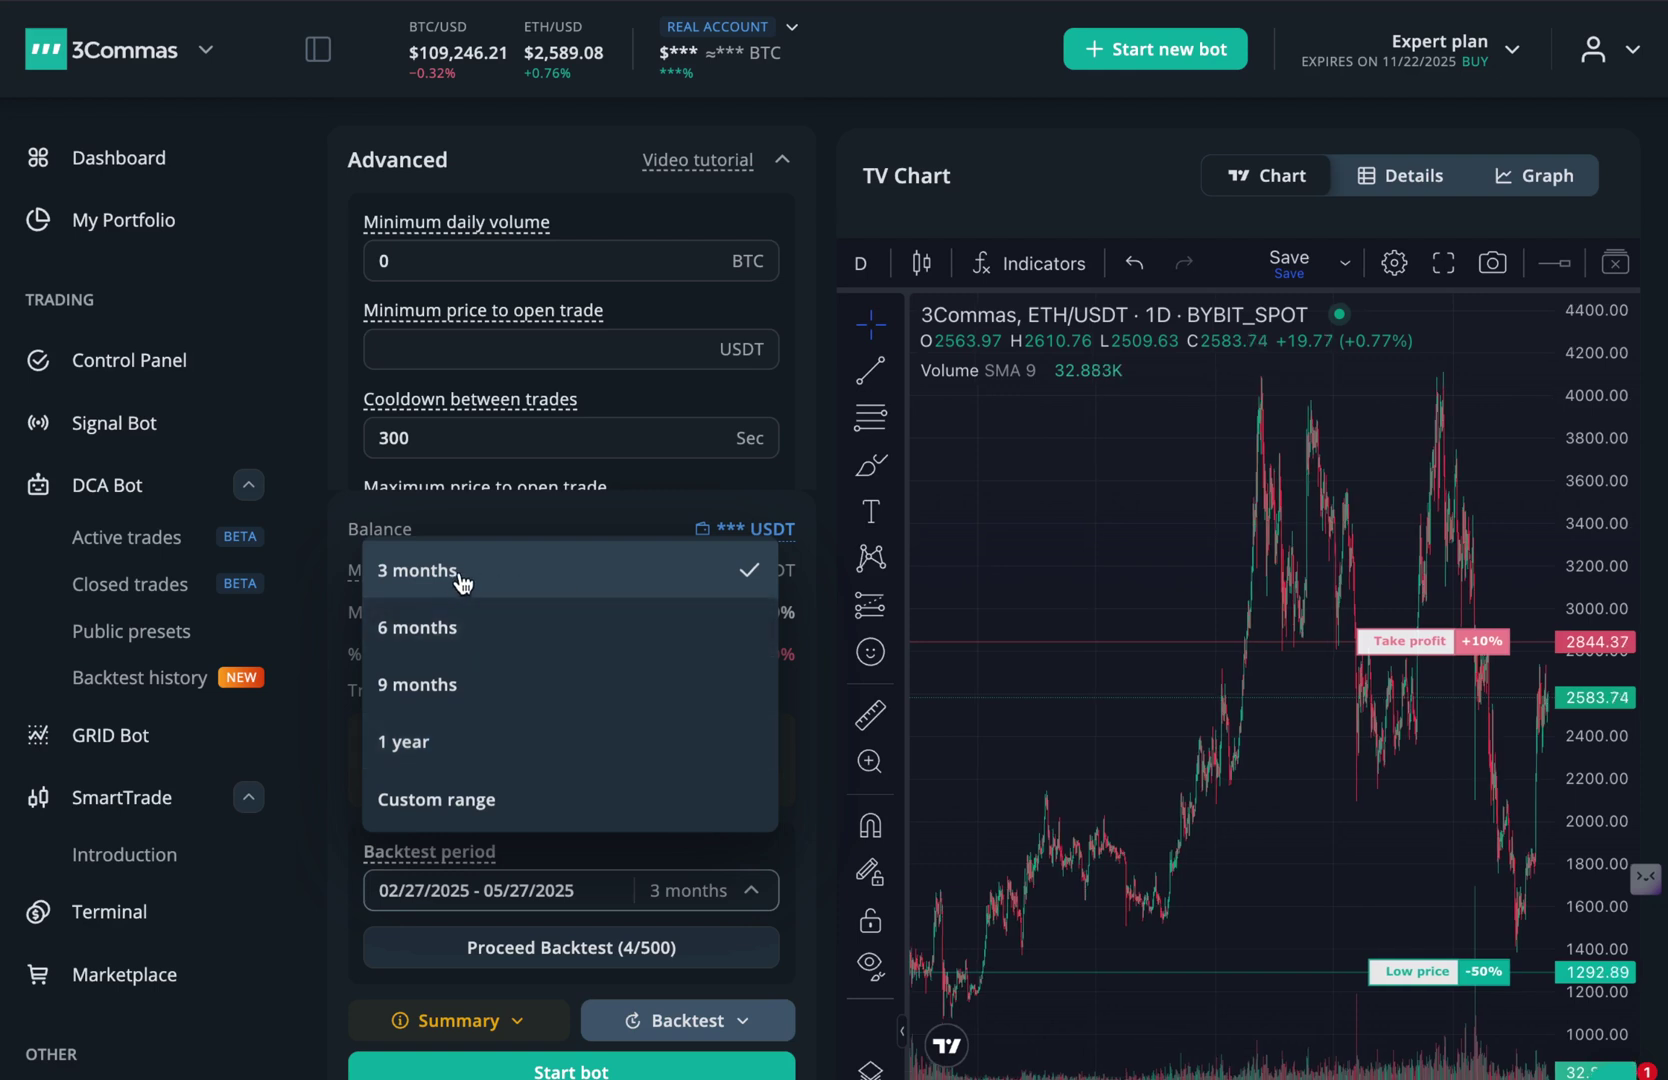
{"action": "left_click", "coordinate": [812, 676]}
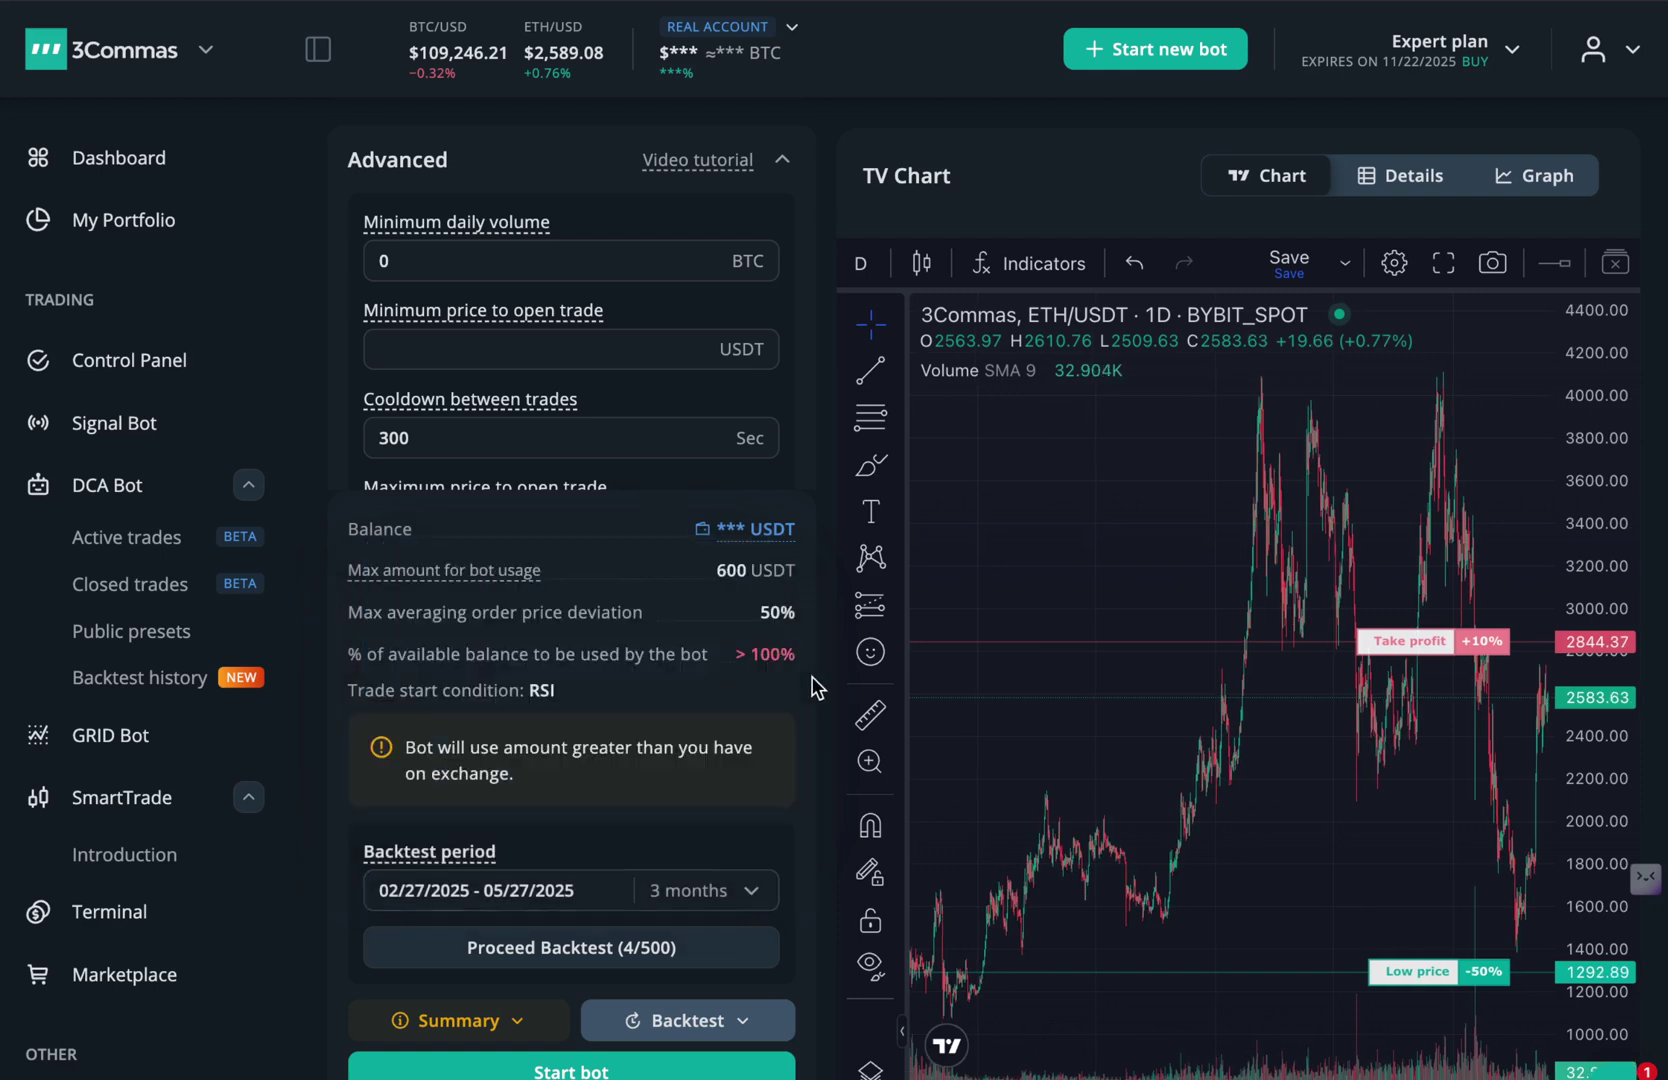
{"action": "left_click", "coordinate": [590, 947]}
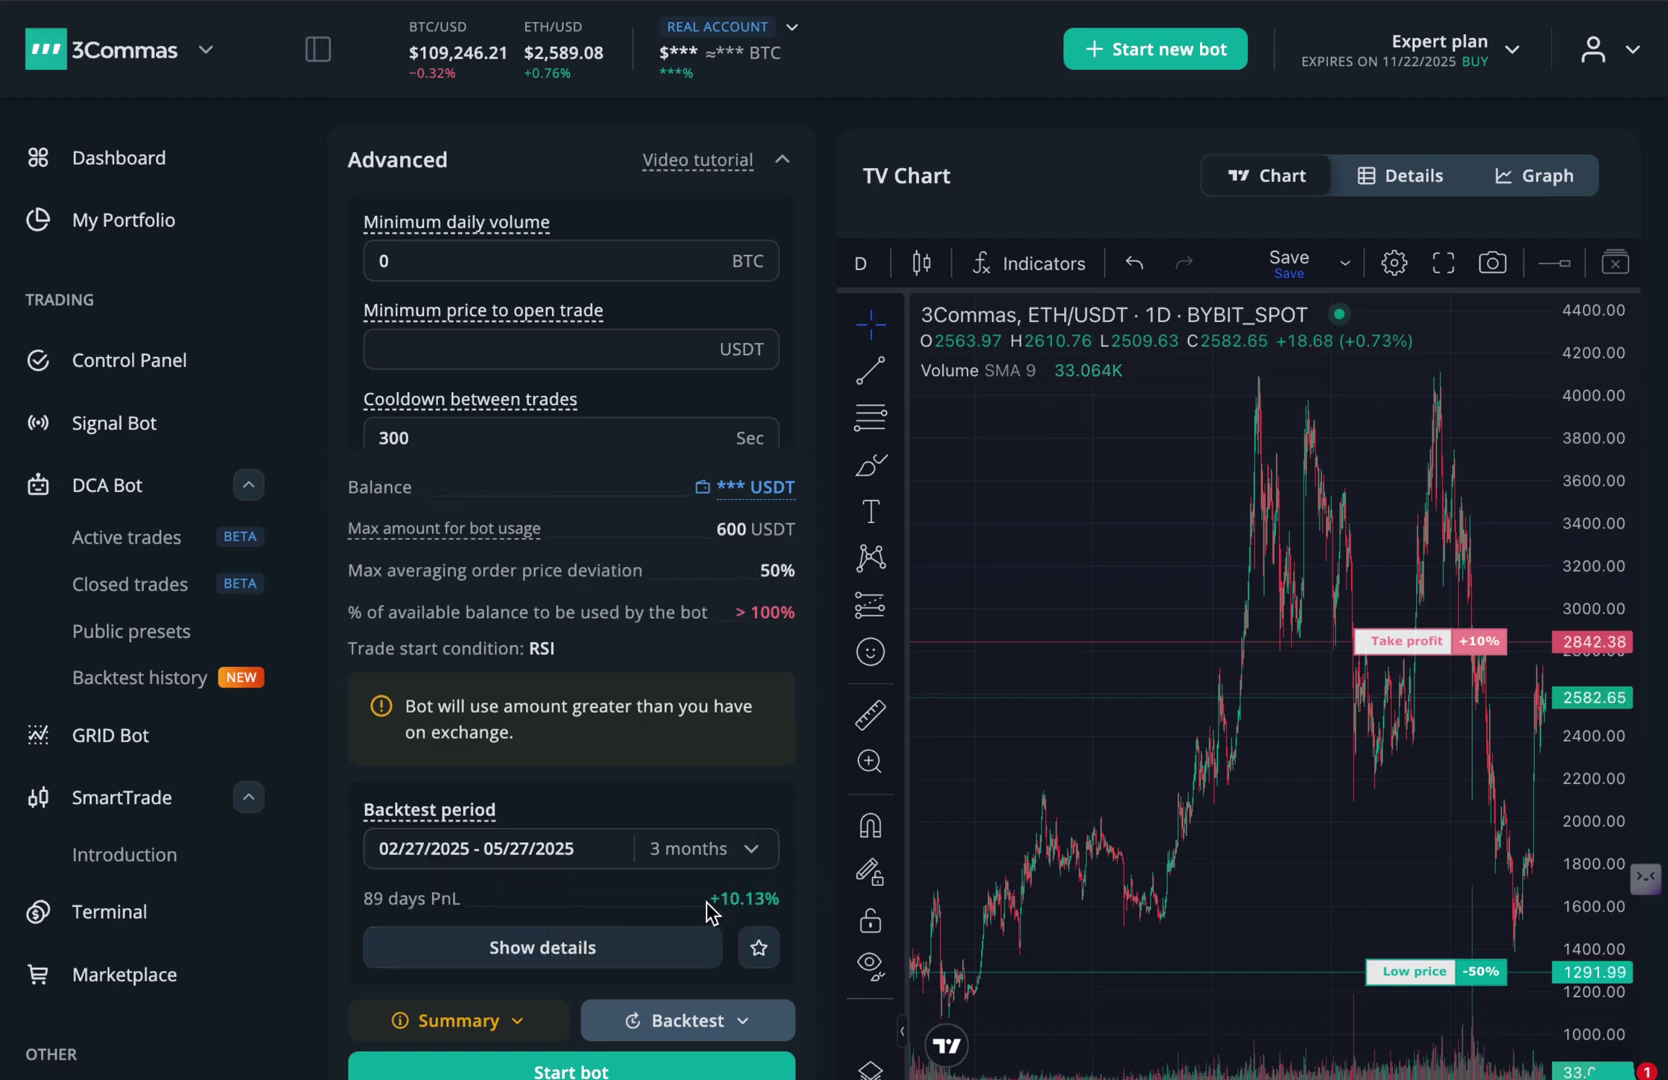
Highlight the +10.13% PnL figure over 89 days in the finished backtest
{"action": "left_click_drag", "start_coordinate": [706, 902], "coordinate": [776, 897]}
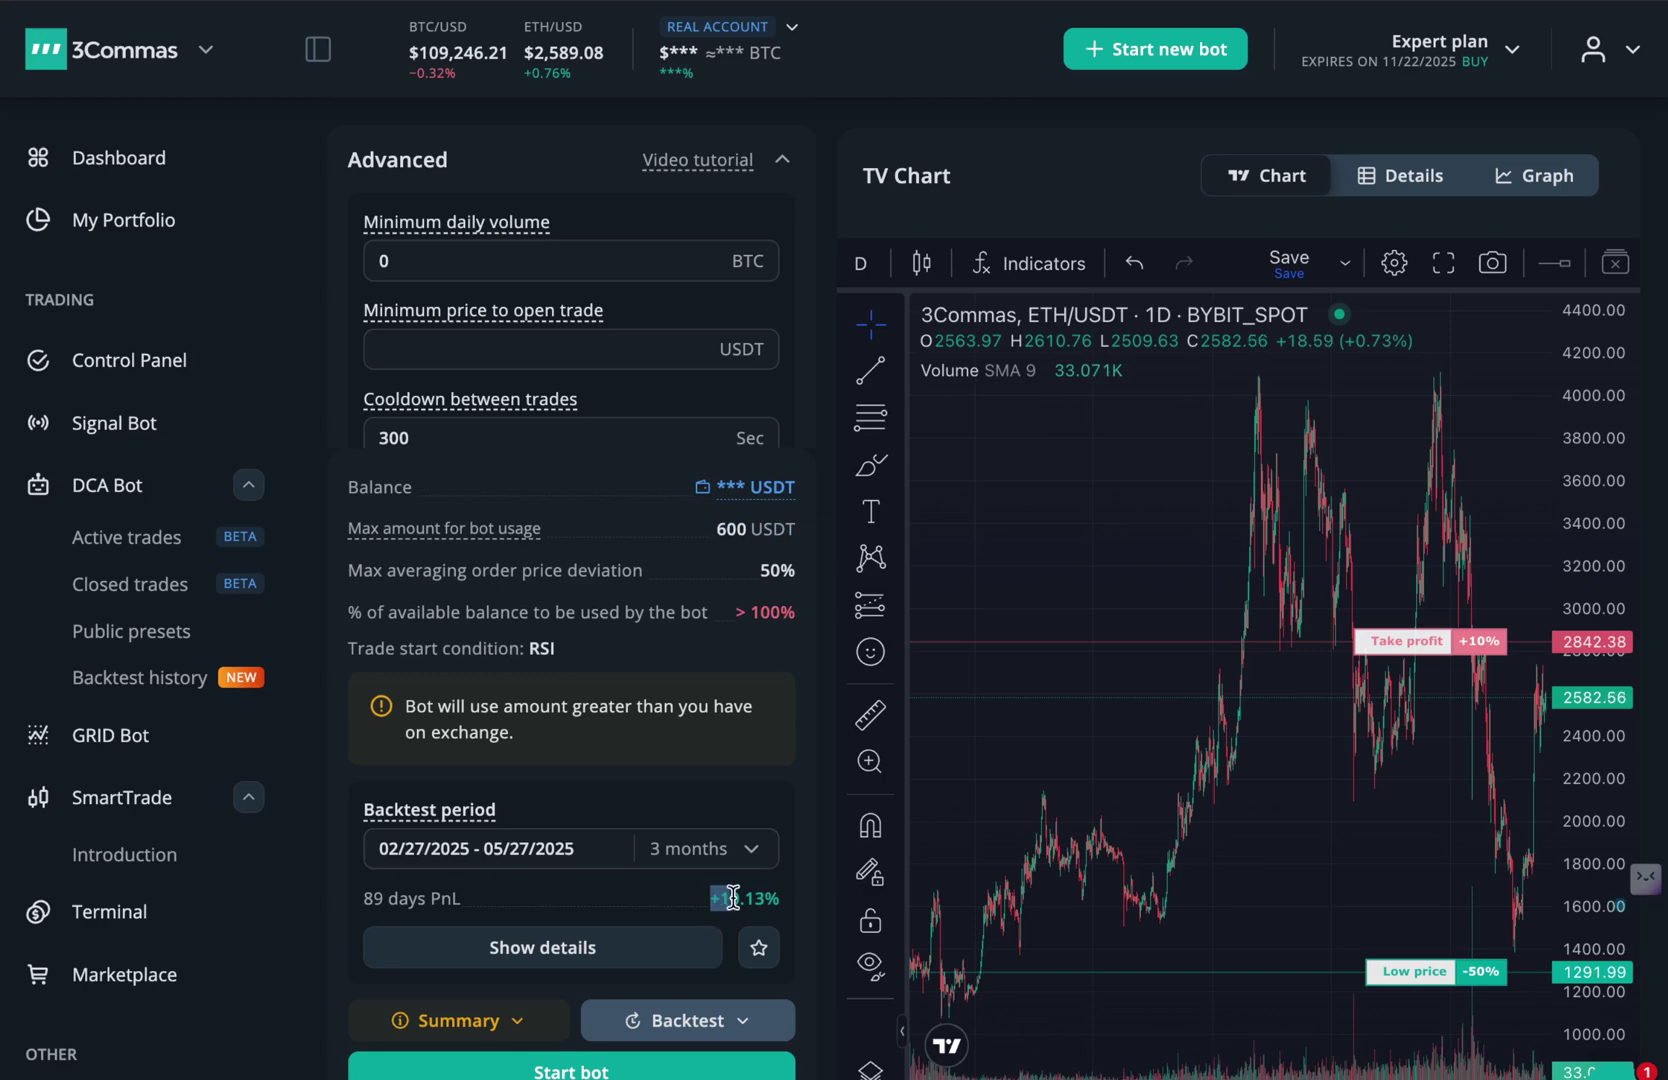
{"action": "left_click", "coordinate": [784, 894]}
{"action": "left_click_drag", "start_coordinate": [781, 896], "coordinate": [712, 898]}
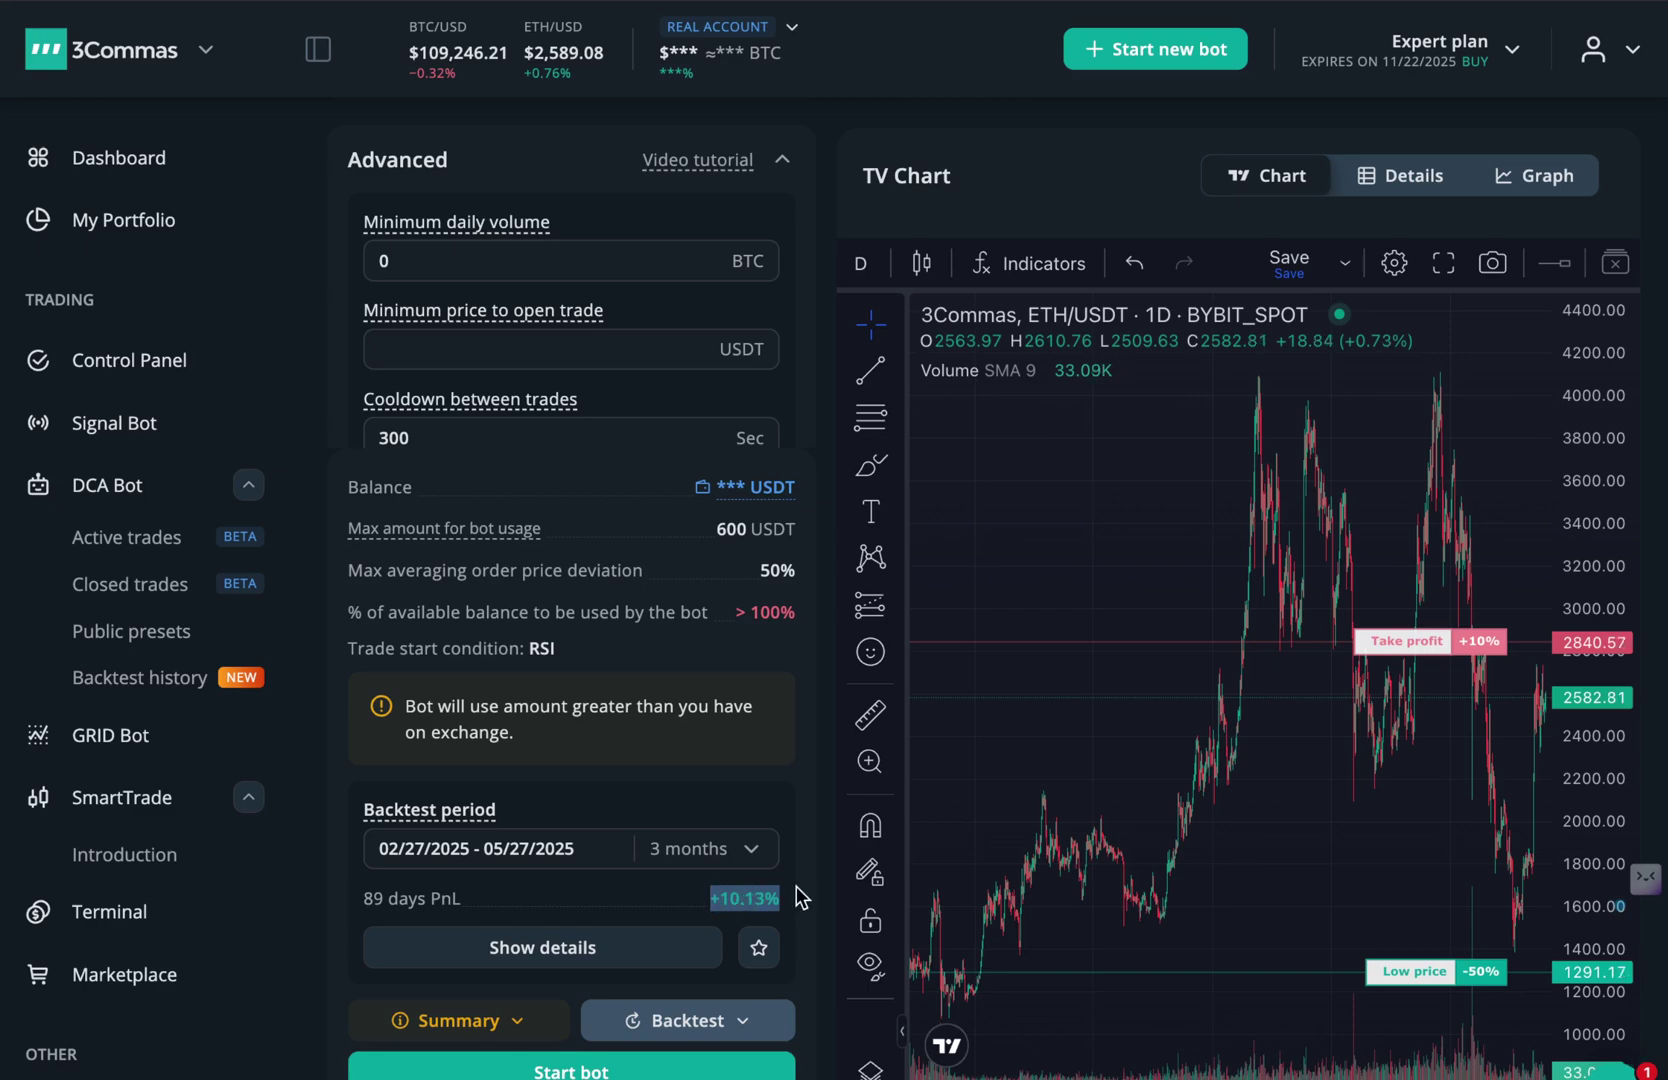
{"action": "left_click", "coordinate": [790, 884]}
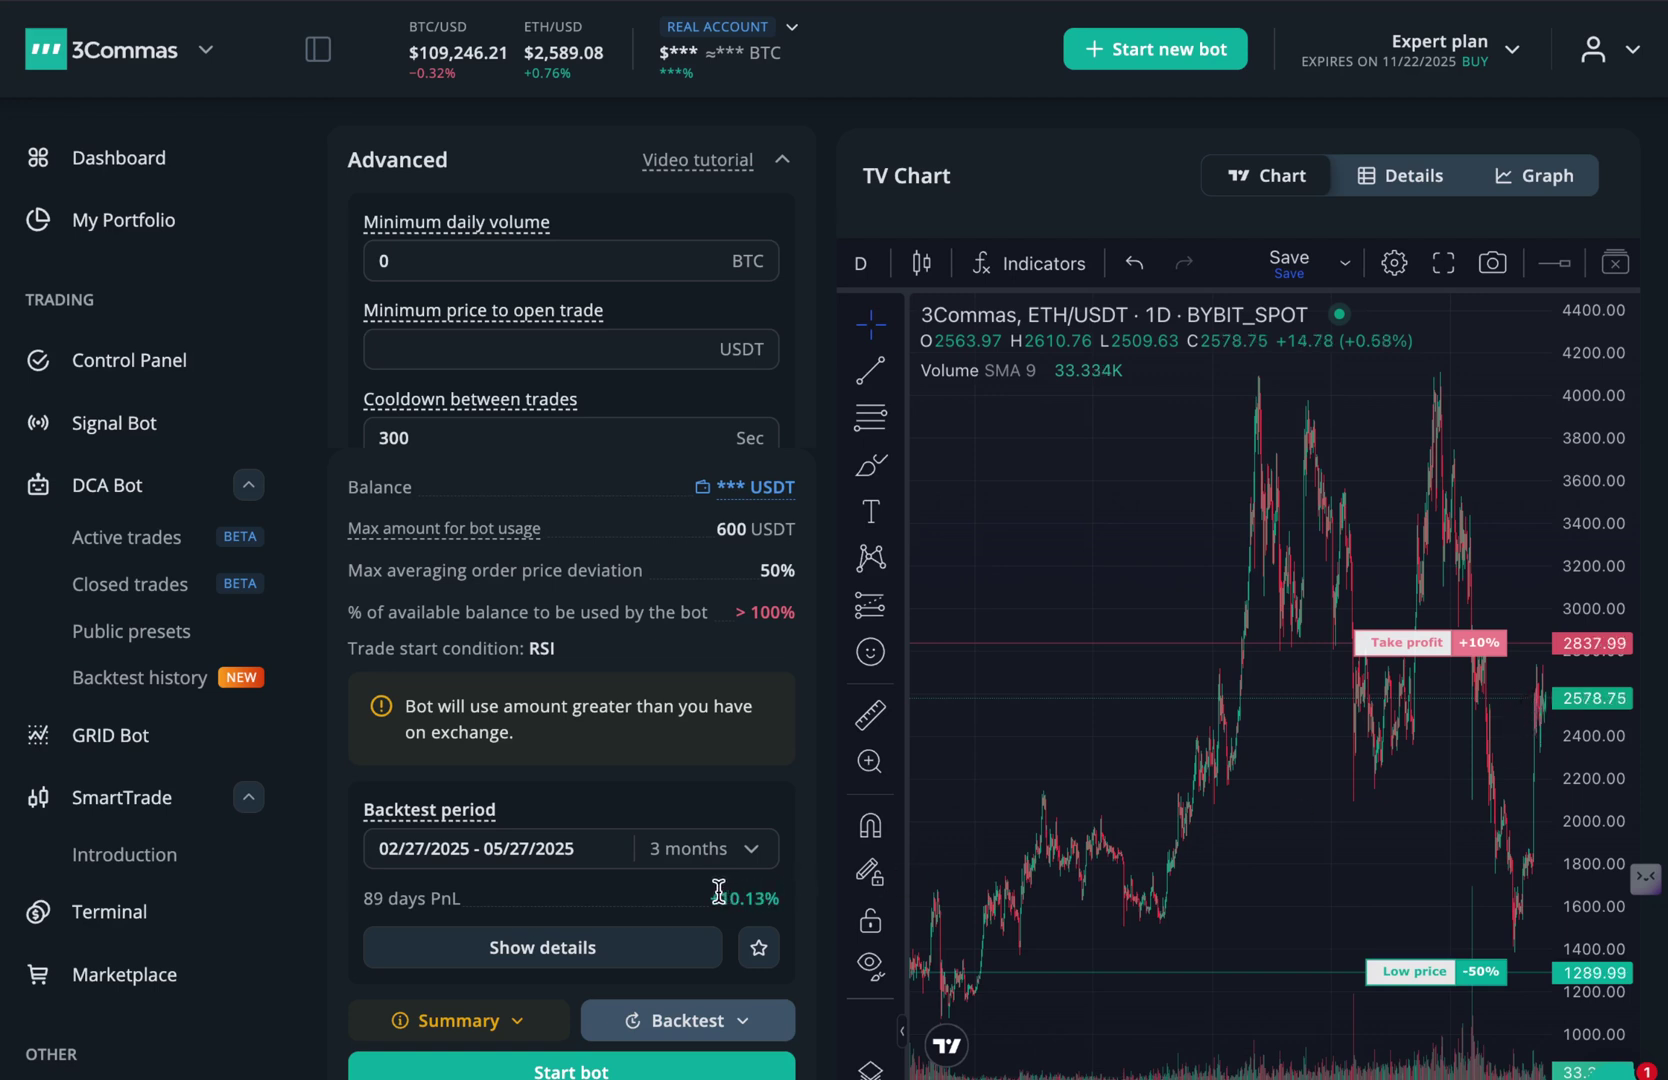
{"action": "left_click_drag", "start_coordinate": [709, 898], "coordinate": [773, 895]}
{"action": "scroll", "coordinate": [773, 893], "scroll_direction": "down", "scroll_amount": 2}
{"action": "scroll", "coordinate": [775, 885], "scroll_direction": "down", "scroll_amount": 1}
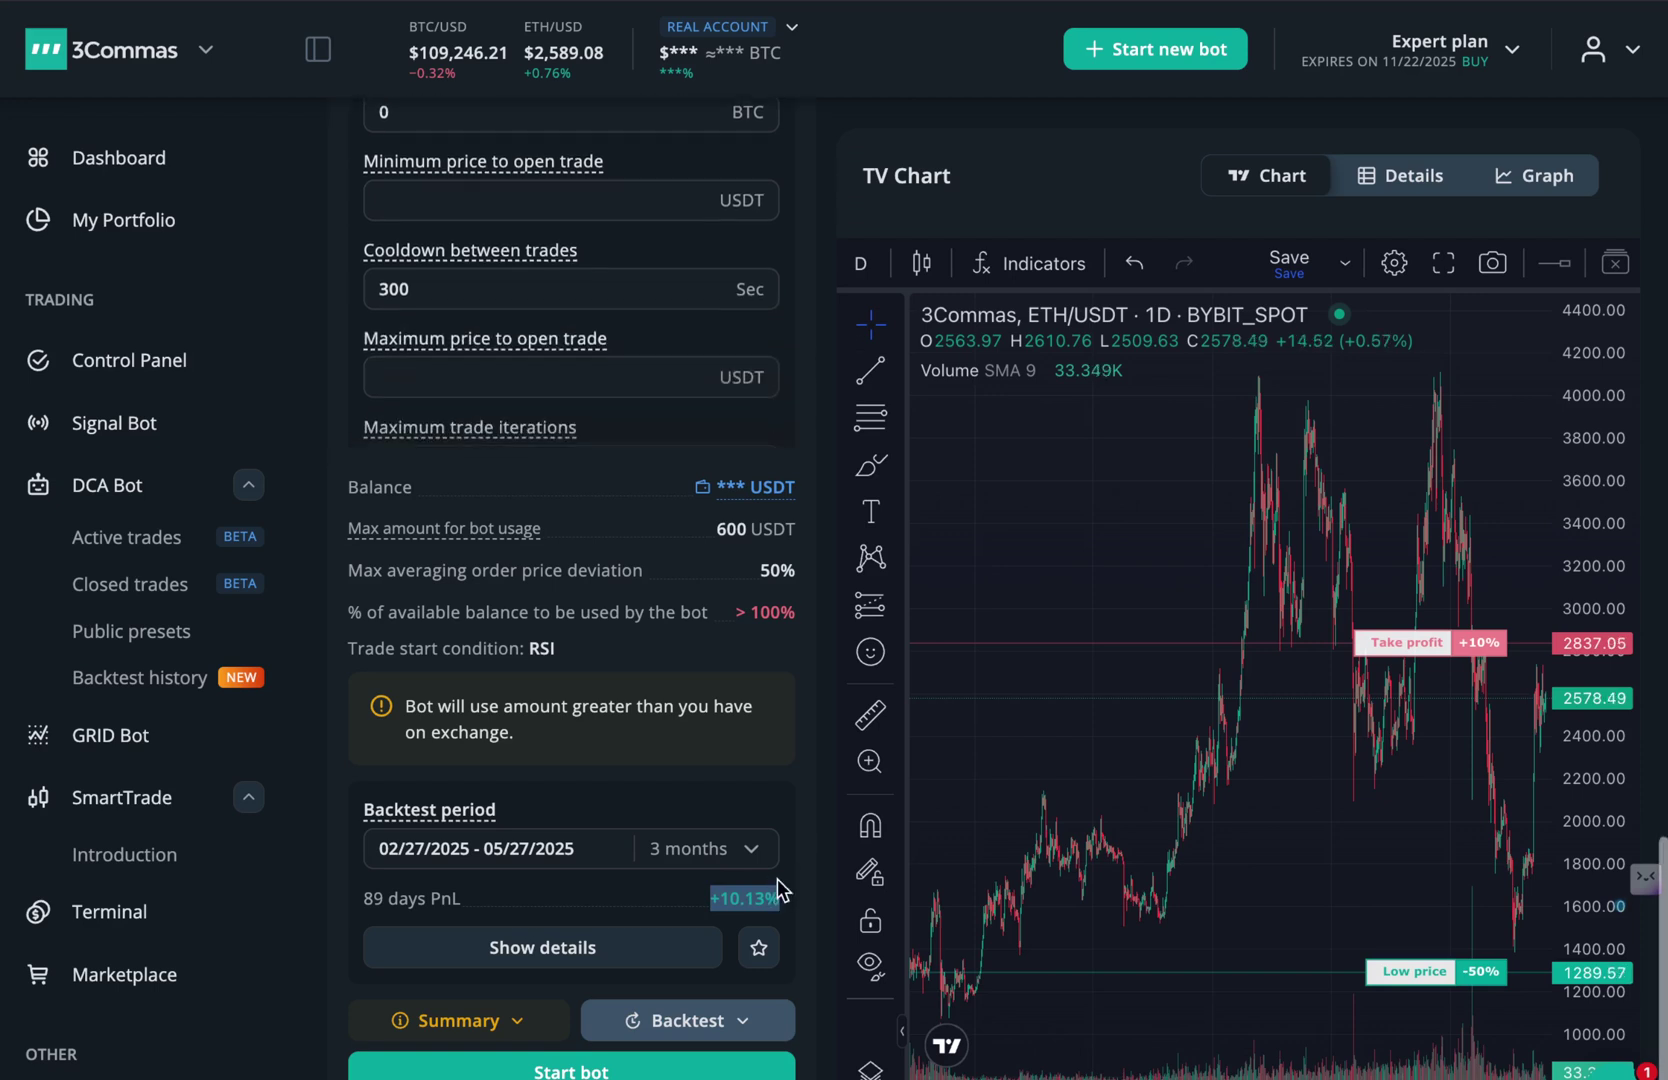
{"action": "left_click", "coordinate": [548, 950]}
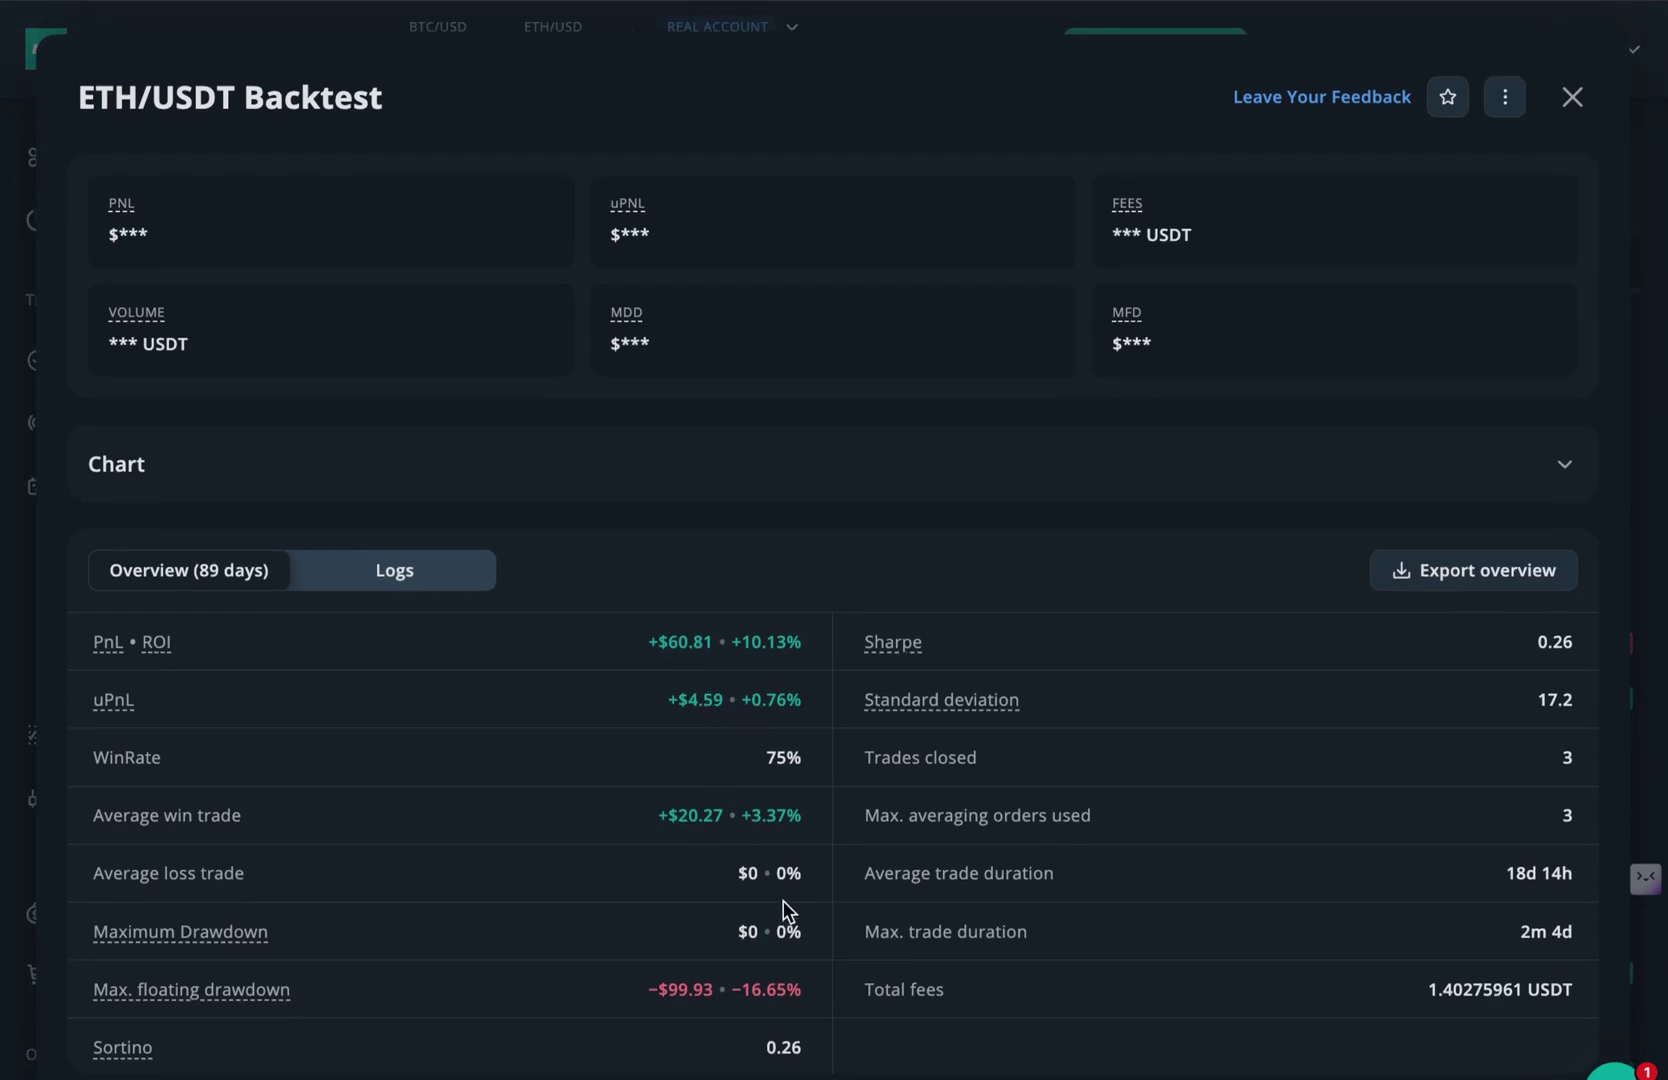
{"action": "left_click_drag", "start_coordinate": [805, 993], "coordinate": [728, 990]}
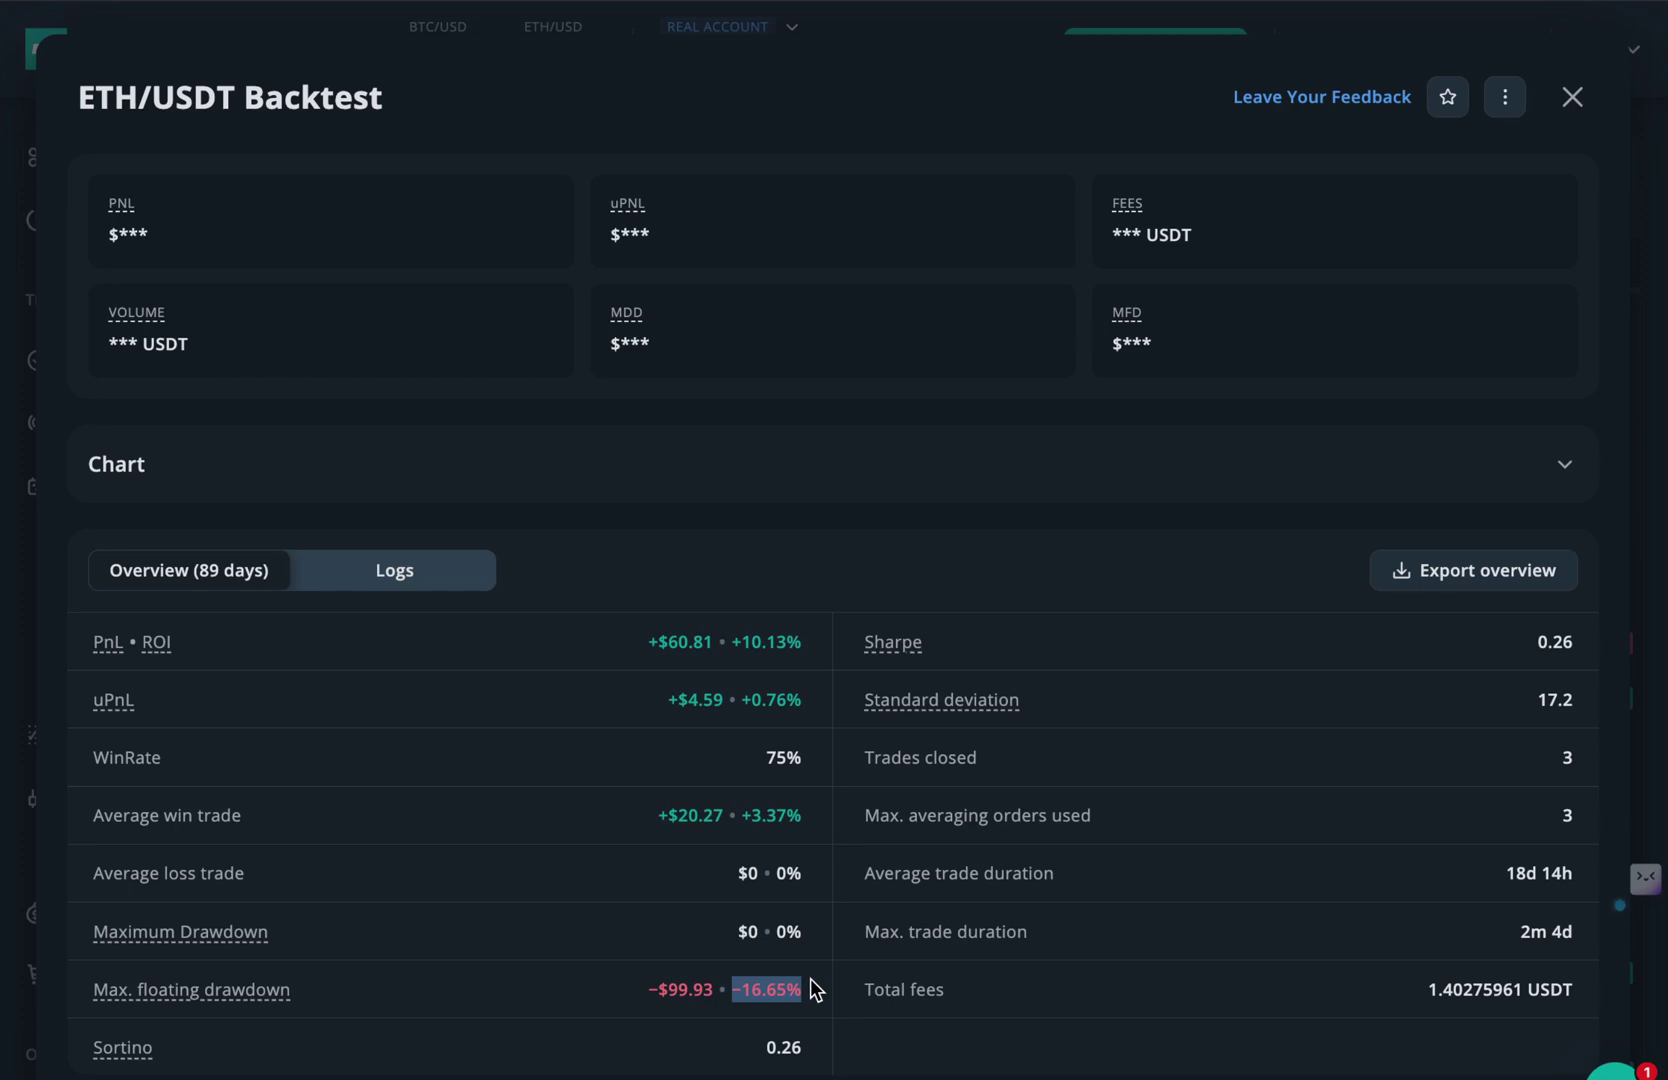
{"action": "left_click", "coordinate": [811, 977]}
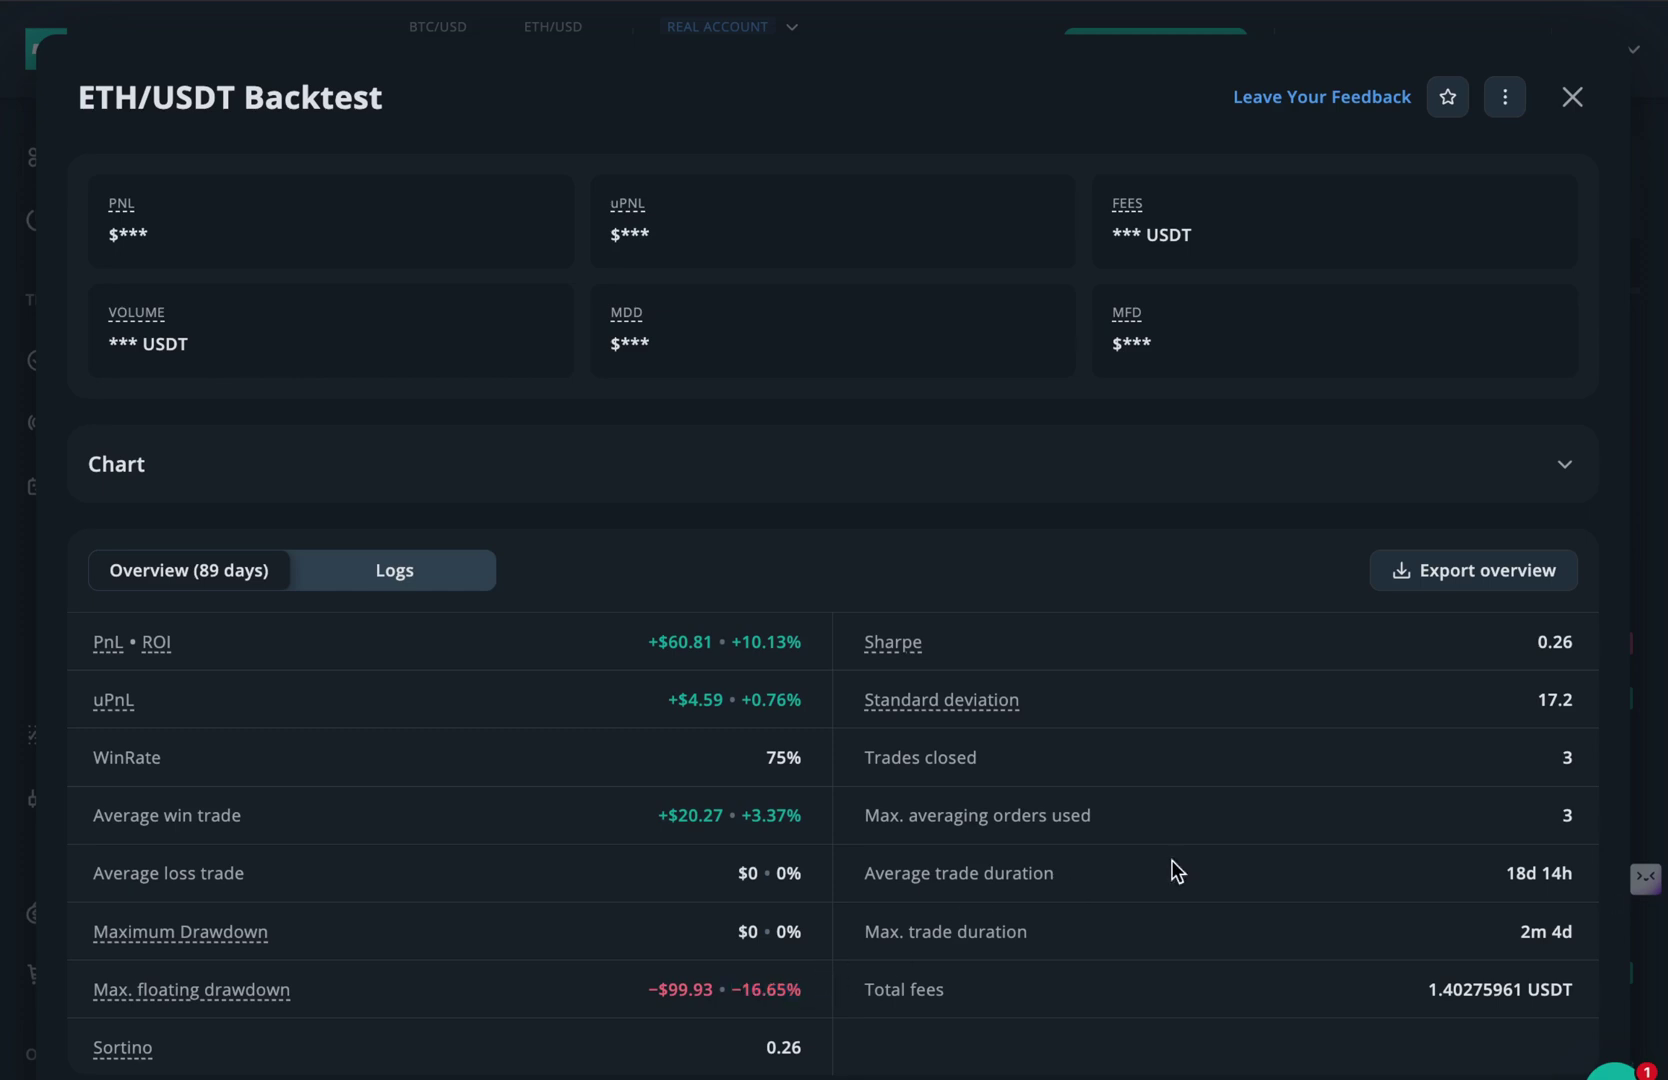
{"action": "left_click_drag", "start_coordinate": [1525, 747], "coordinate": [1572, 750]}
{"action": "left_click", "coordinate": [1576, 751]}
{"action": "left_click_drag", "start_coordinate": [734, 757], "coordinate": [806, 766]}
{"action": "left_click", "coordinate": [410, 578]}
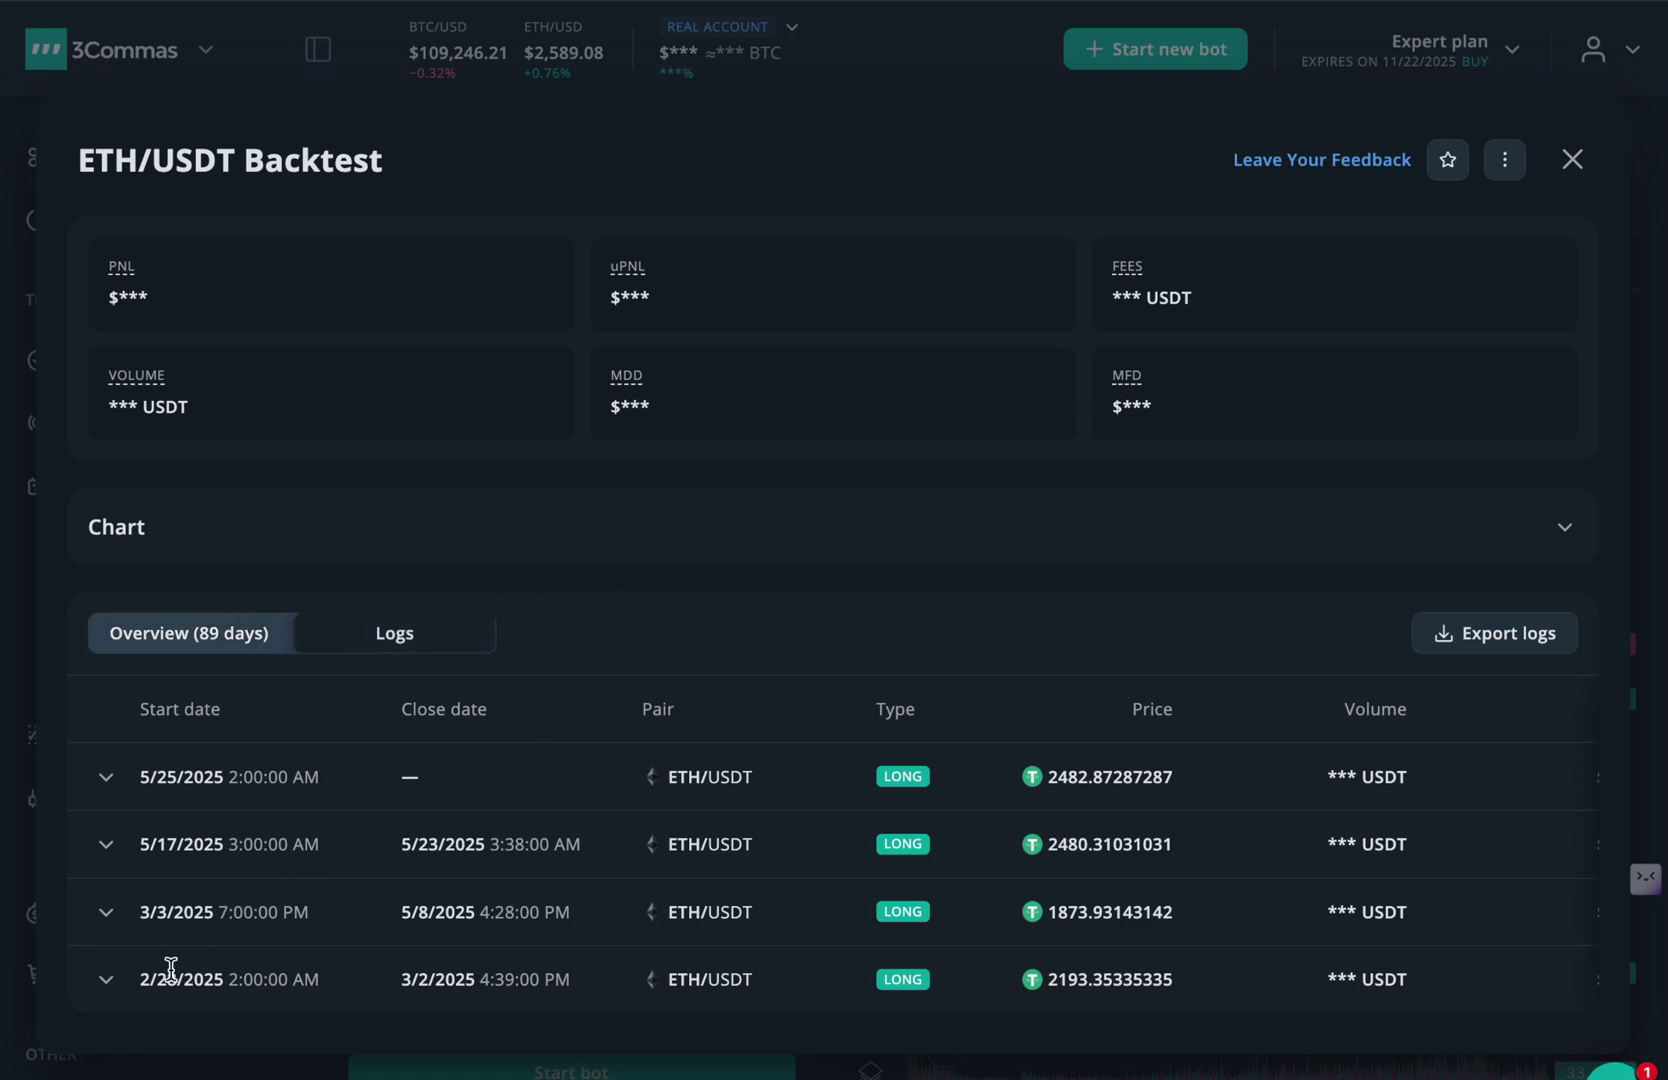
{"action": "left_click_drag", "start_coordinate": [134, 975], "coordinate": [176, 976]}
{"action": "left_click_drag", "start_coordinate": [132, 908], "coordinate": [205, 910]}
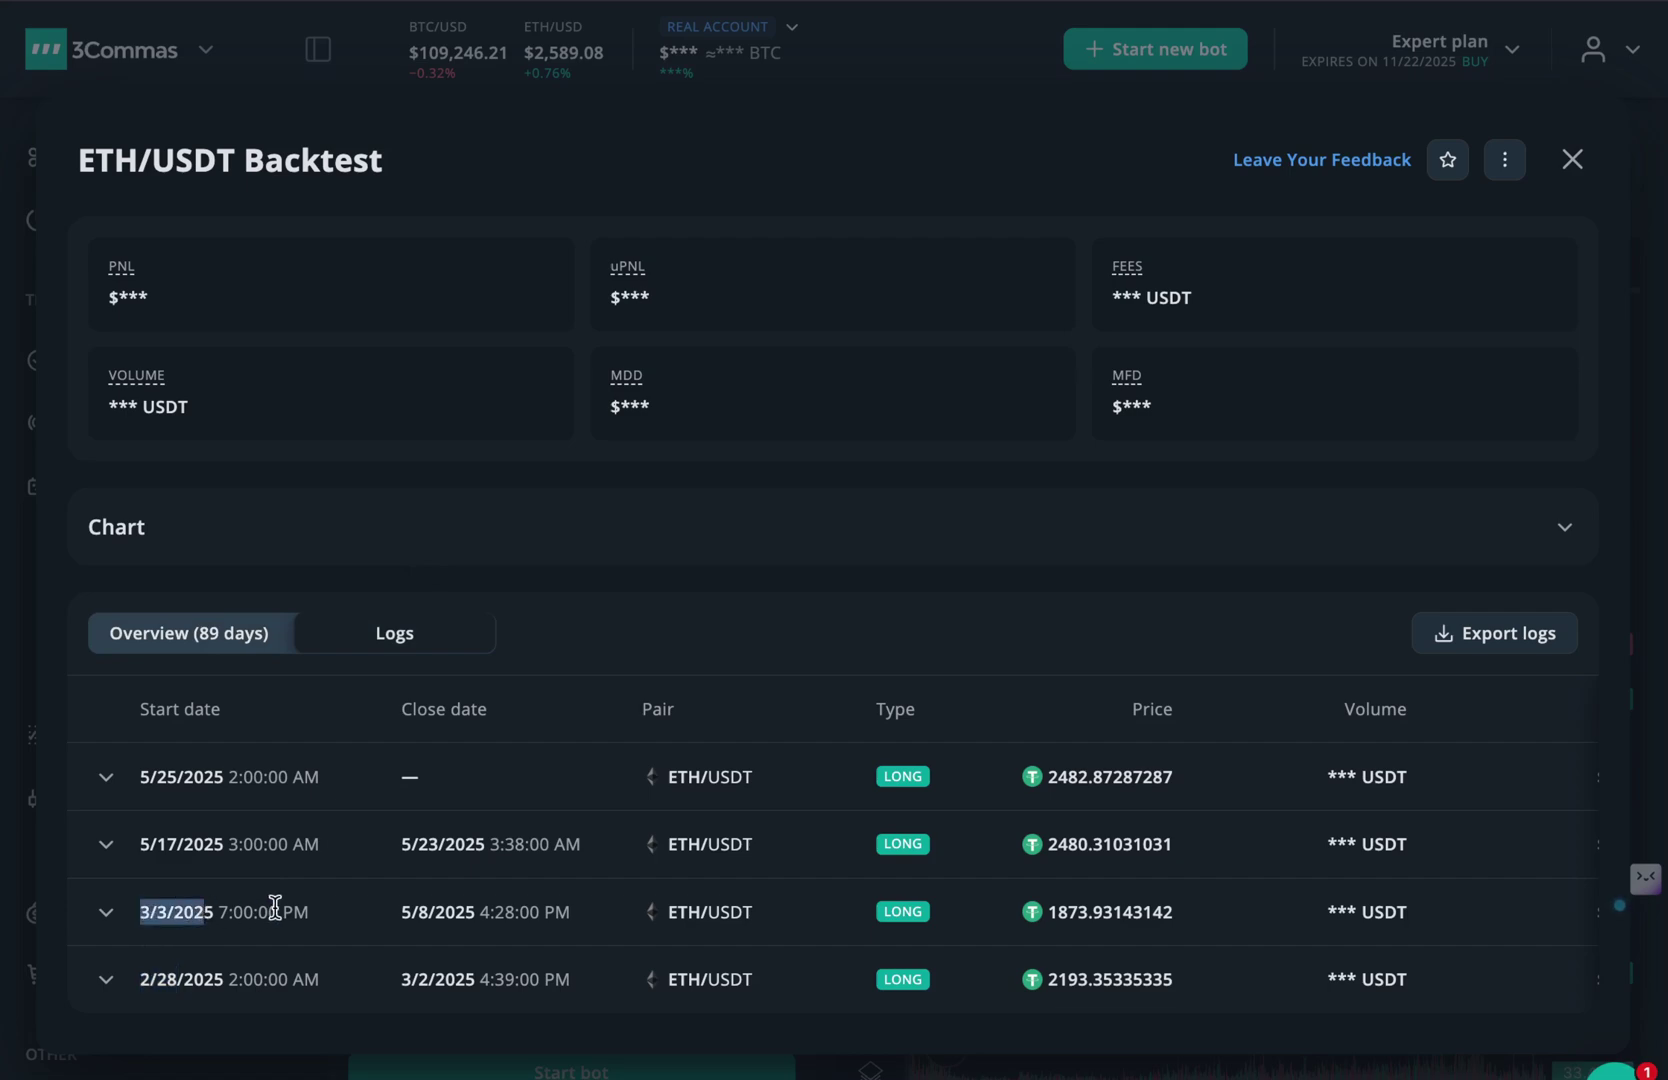
{"action": "left_click_drag", "start_coordinate": [134, 844], "coordinate": [195, 846]}
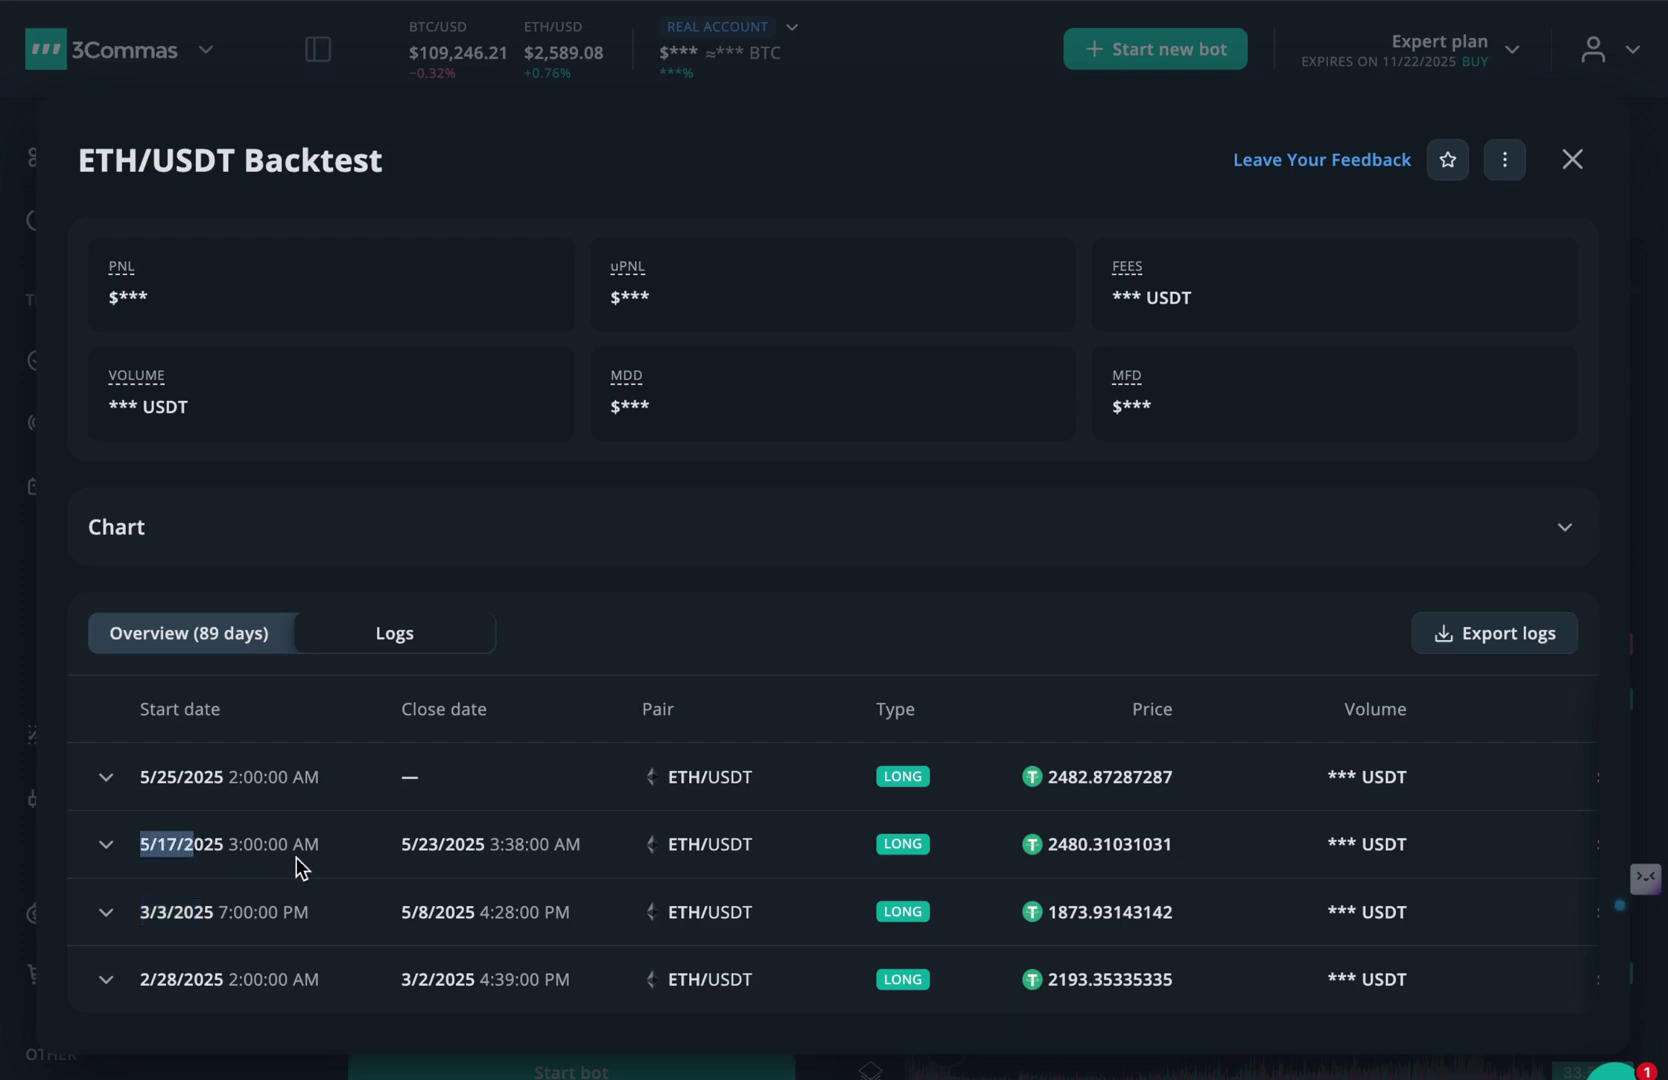
{"action": "left_click_drag", "start_coordinate": [140, 780], "coordinate": [246, 780]}
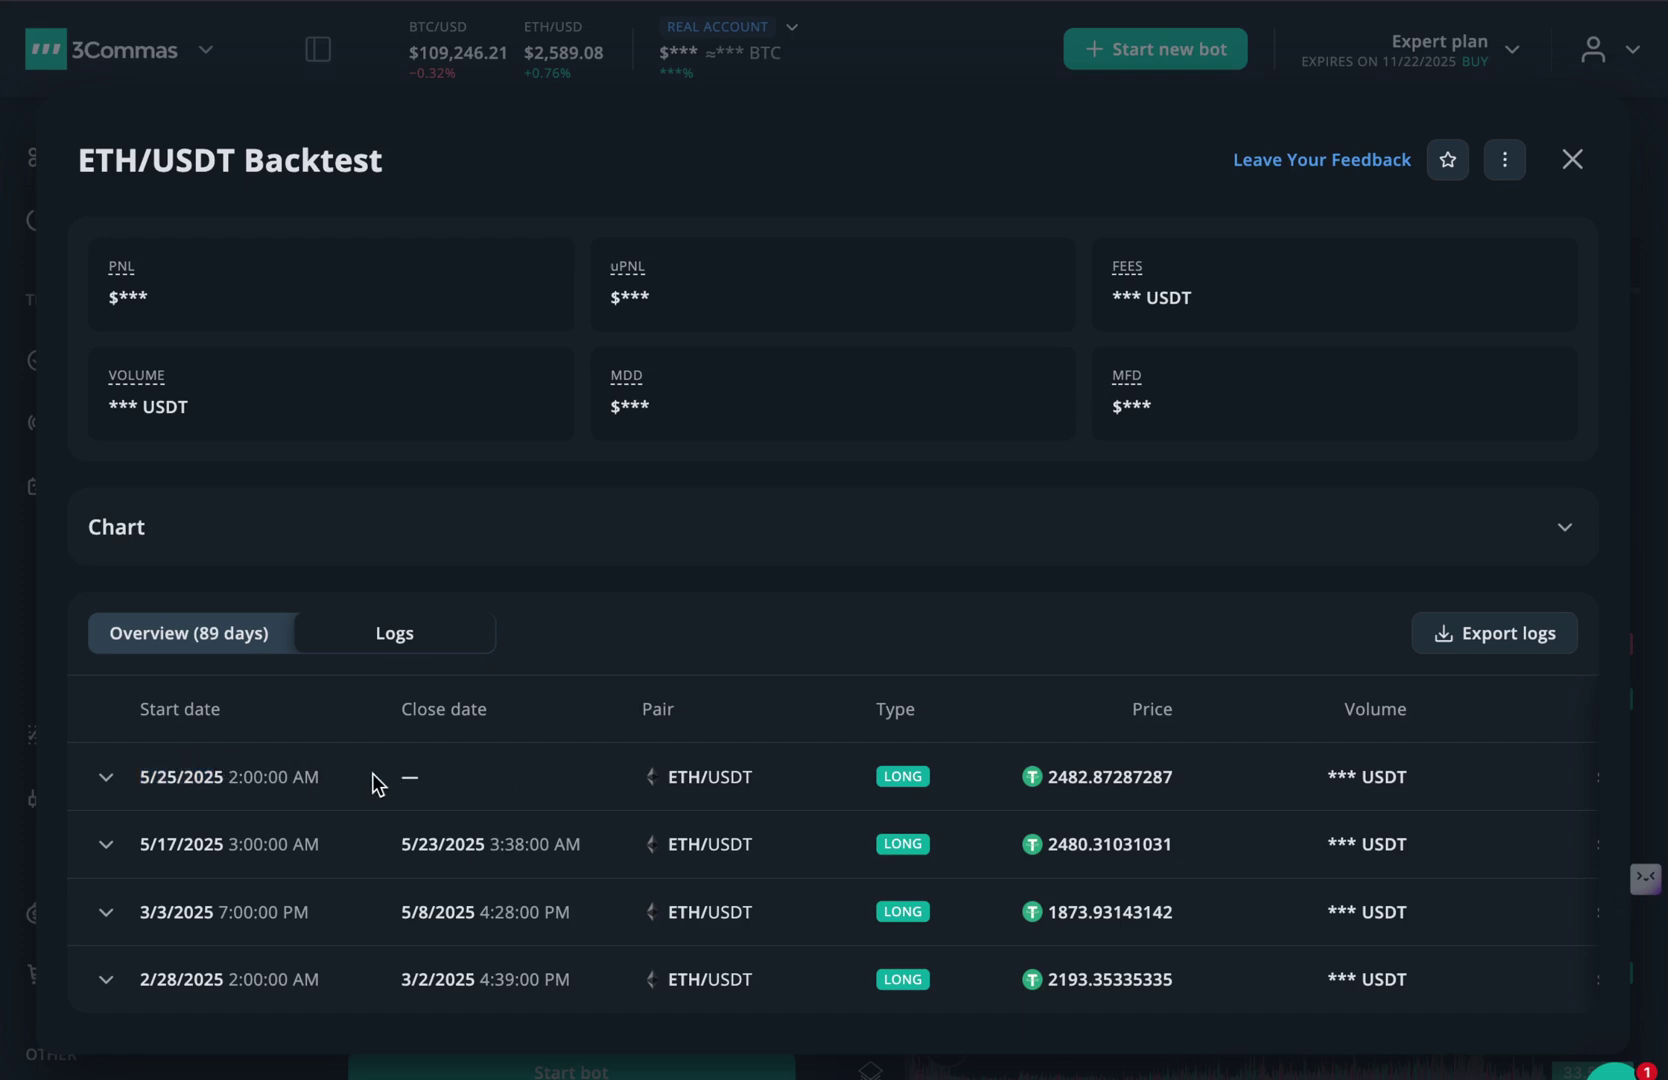
{"action": "left_click_drag", "start_coordinate": [372, 780], "coordinate": [446, 783]}
{"action": "left_click", "coordinate": [28, 682]}
{"action": "left_click", "coordinate": [1571, 161]}
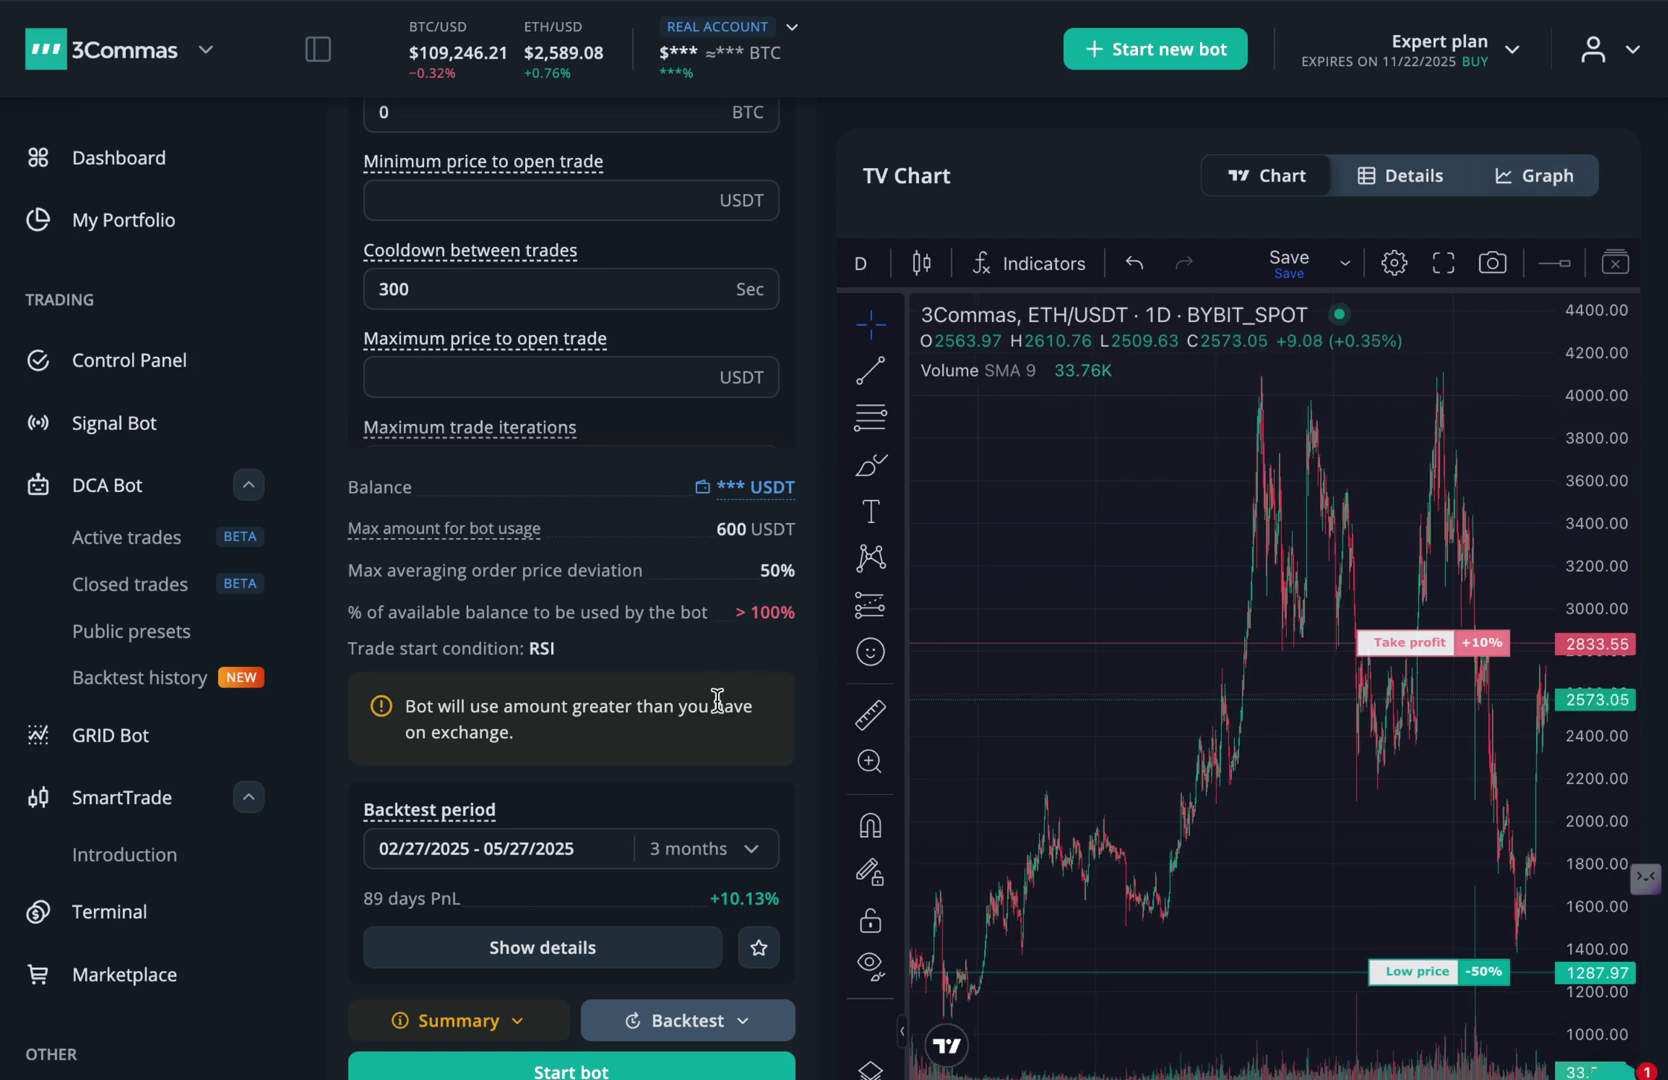
Hide the balance summary and scroll up to the Averaging order settings
{"action": "scroll", "coordinate": [814, 680], "scroll_direction": "up", "scroll_amount": 2}
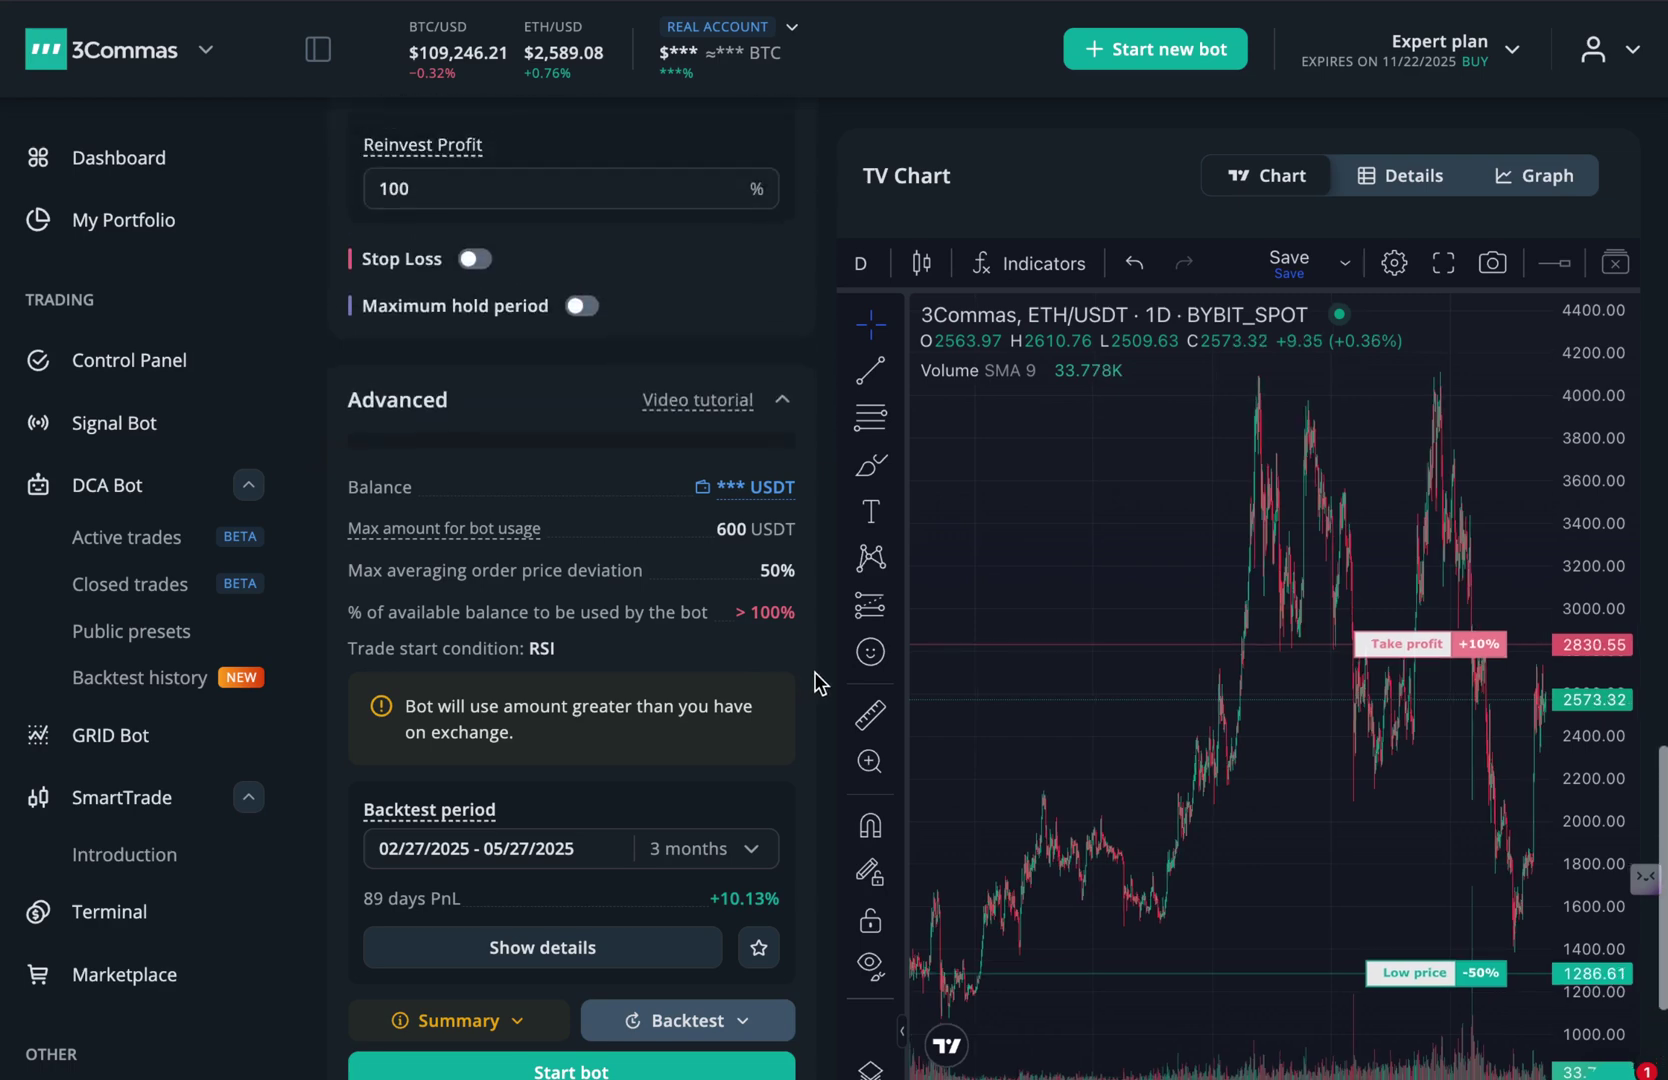
{"action": "left_click", "coordinate": [517, 1022]}
{"action": "scroll", "coordinate": [710, 510], "scroll_direction": "up", "scroll_amount": 2}
{"action": "scroll", "coordinate": [710, 510], "scroll_direction": "up", "scroll_amount": 5}
{"action": "scroll", "coordinate": [710, 510], "scroll_direction": "up", "scroll_amount": 3}
{"action": "scroll", "coordinate": [710, 510], "scroll_direction": "up", "scroll_amount": 4}
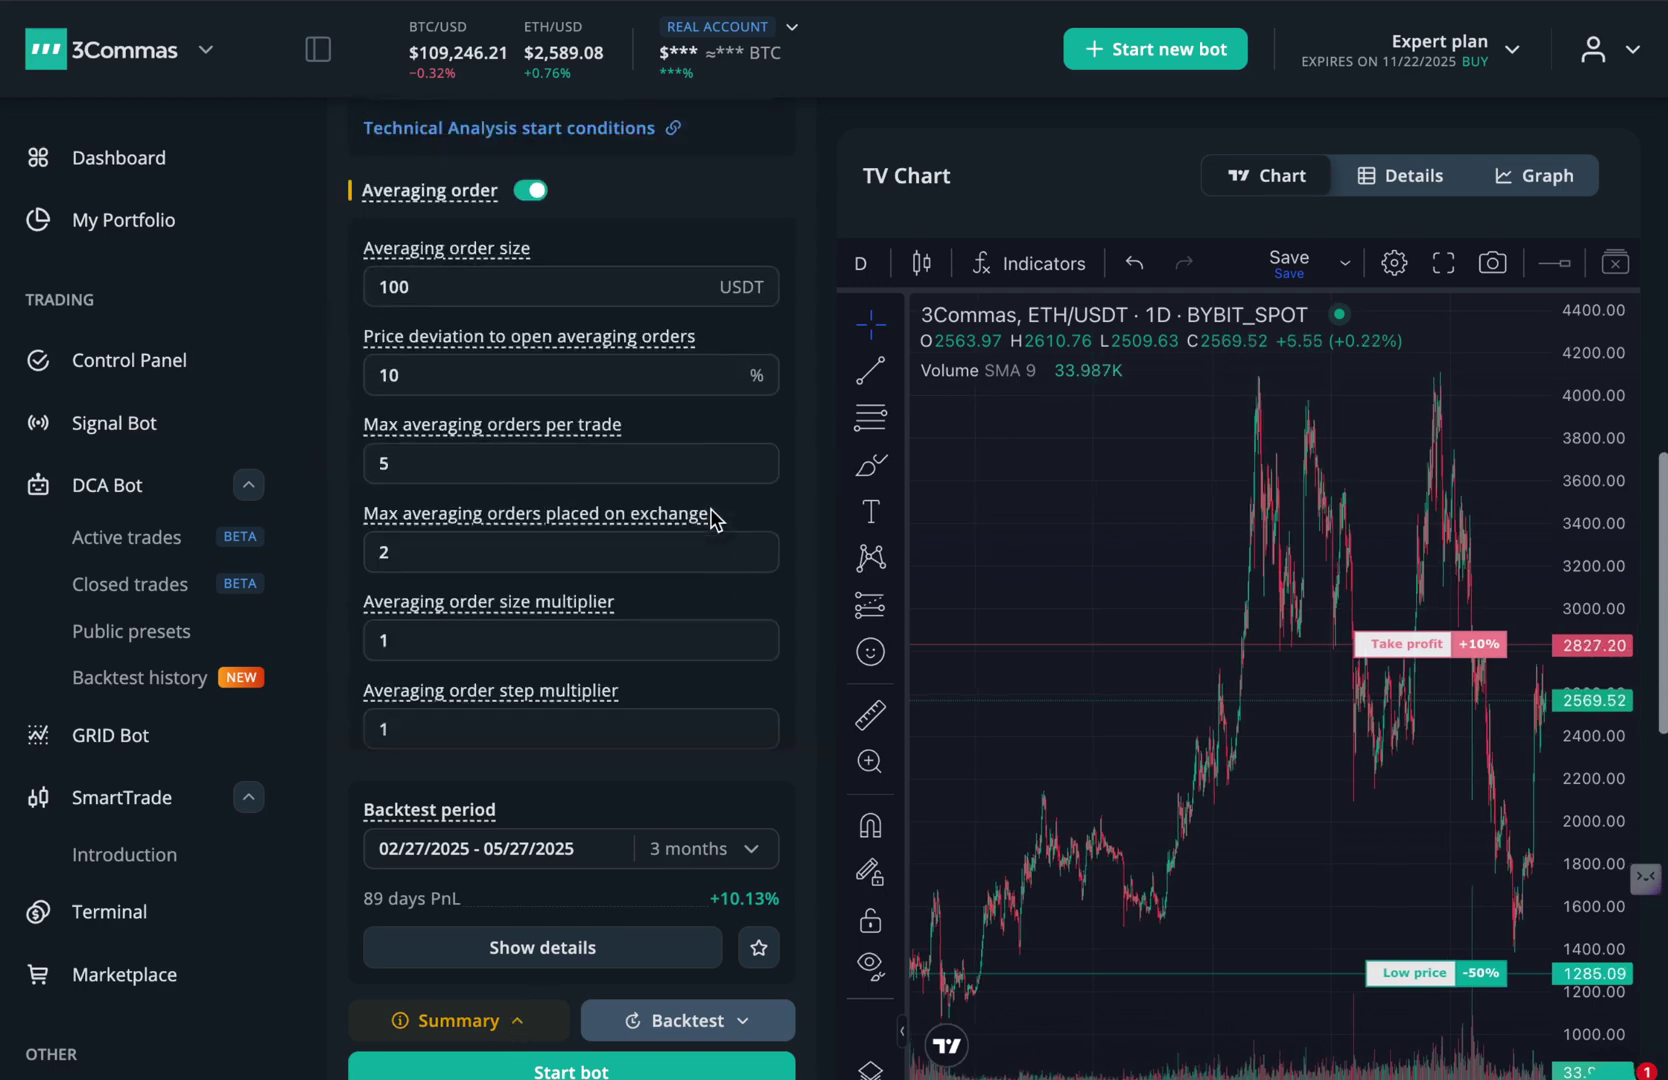
{"action": "scroll", "coordinate": [440, 300], "scroll_direction": "up", "scroll_amount": 1}
Change the averaging order size from 100 to 150 USDT and check the 850 USDT maximum usage
{"action": "left_click", "coordinate": [398, 372]}
{"action": "key", "text": "BackSpace"}
{"action": "type", "text": "5"}
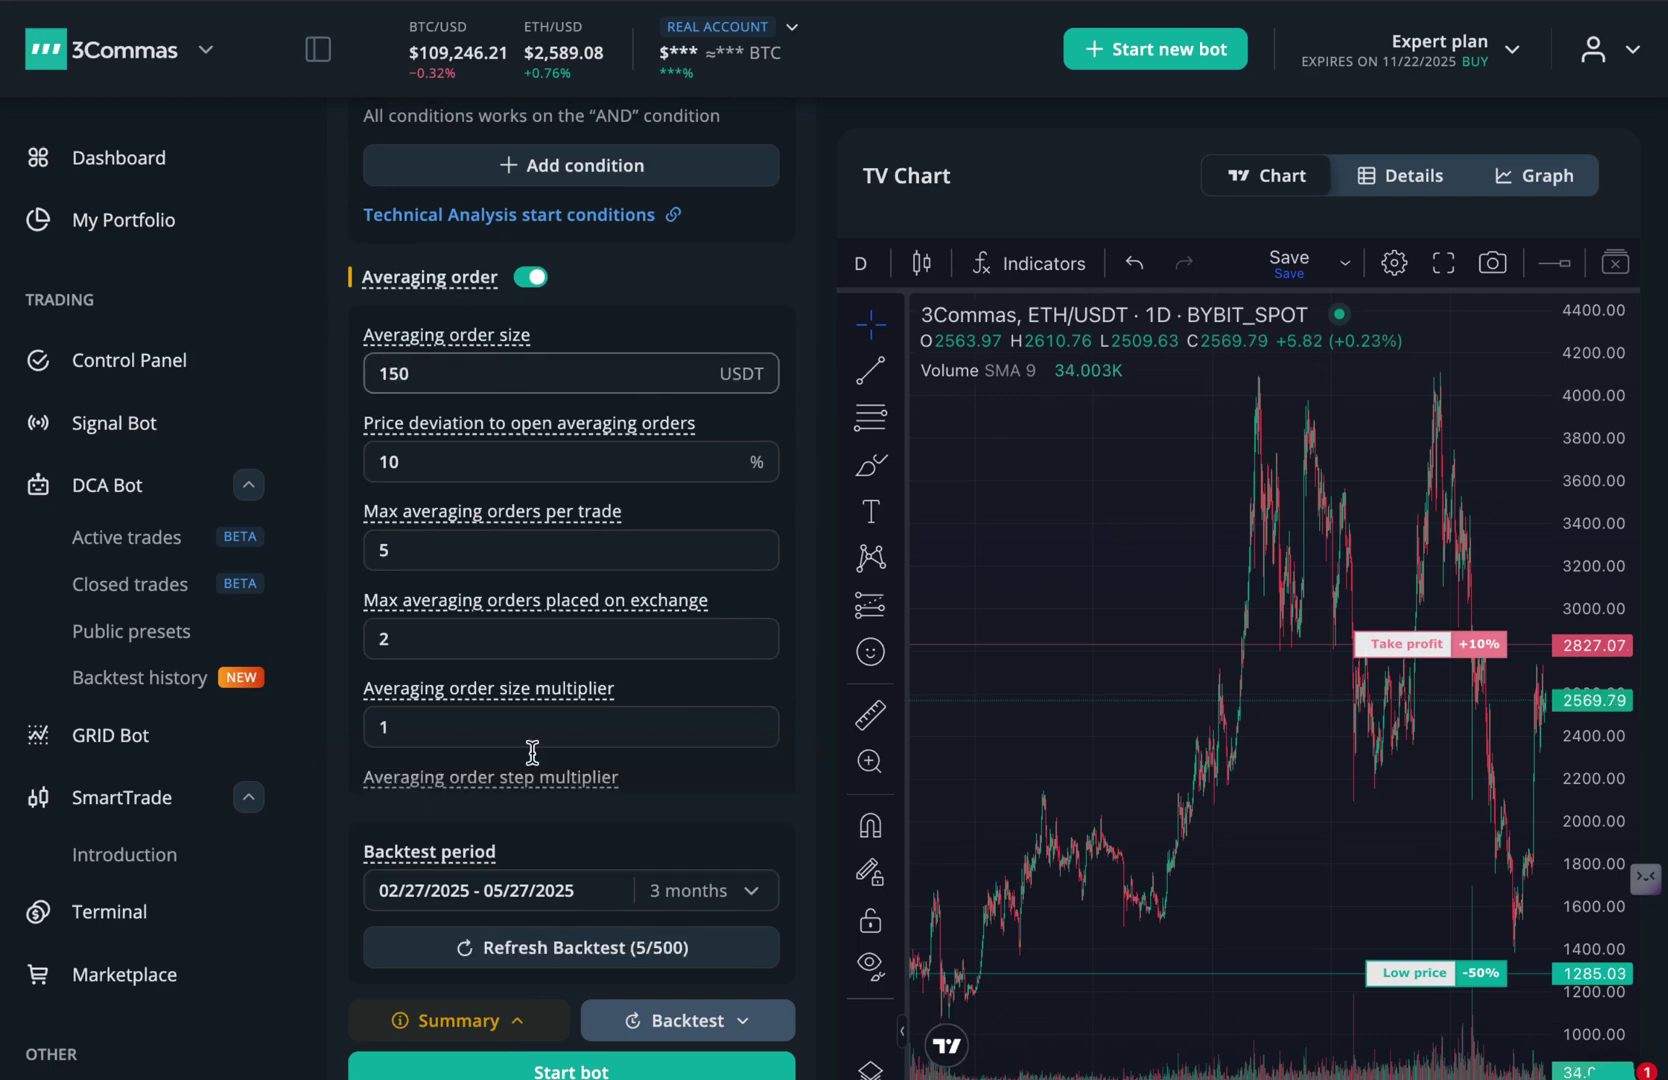
{"action": "left_click", "coordinate": [450, 1018]}
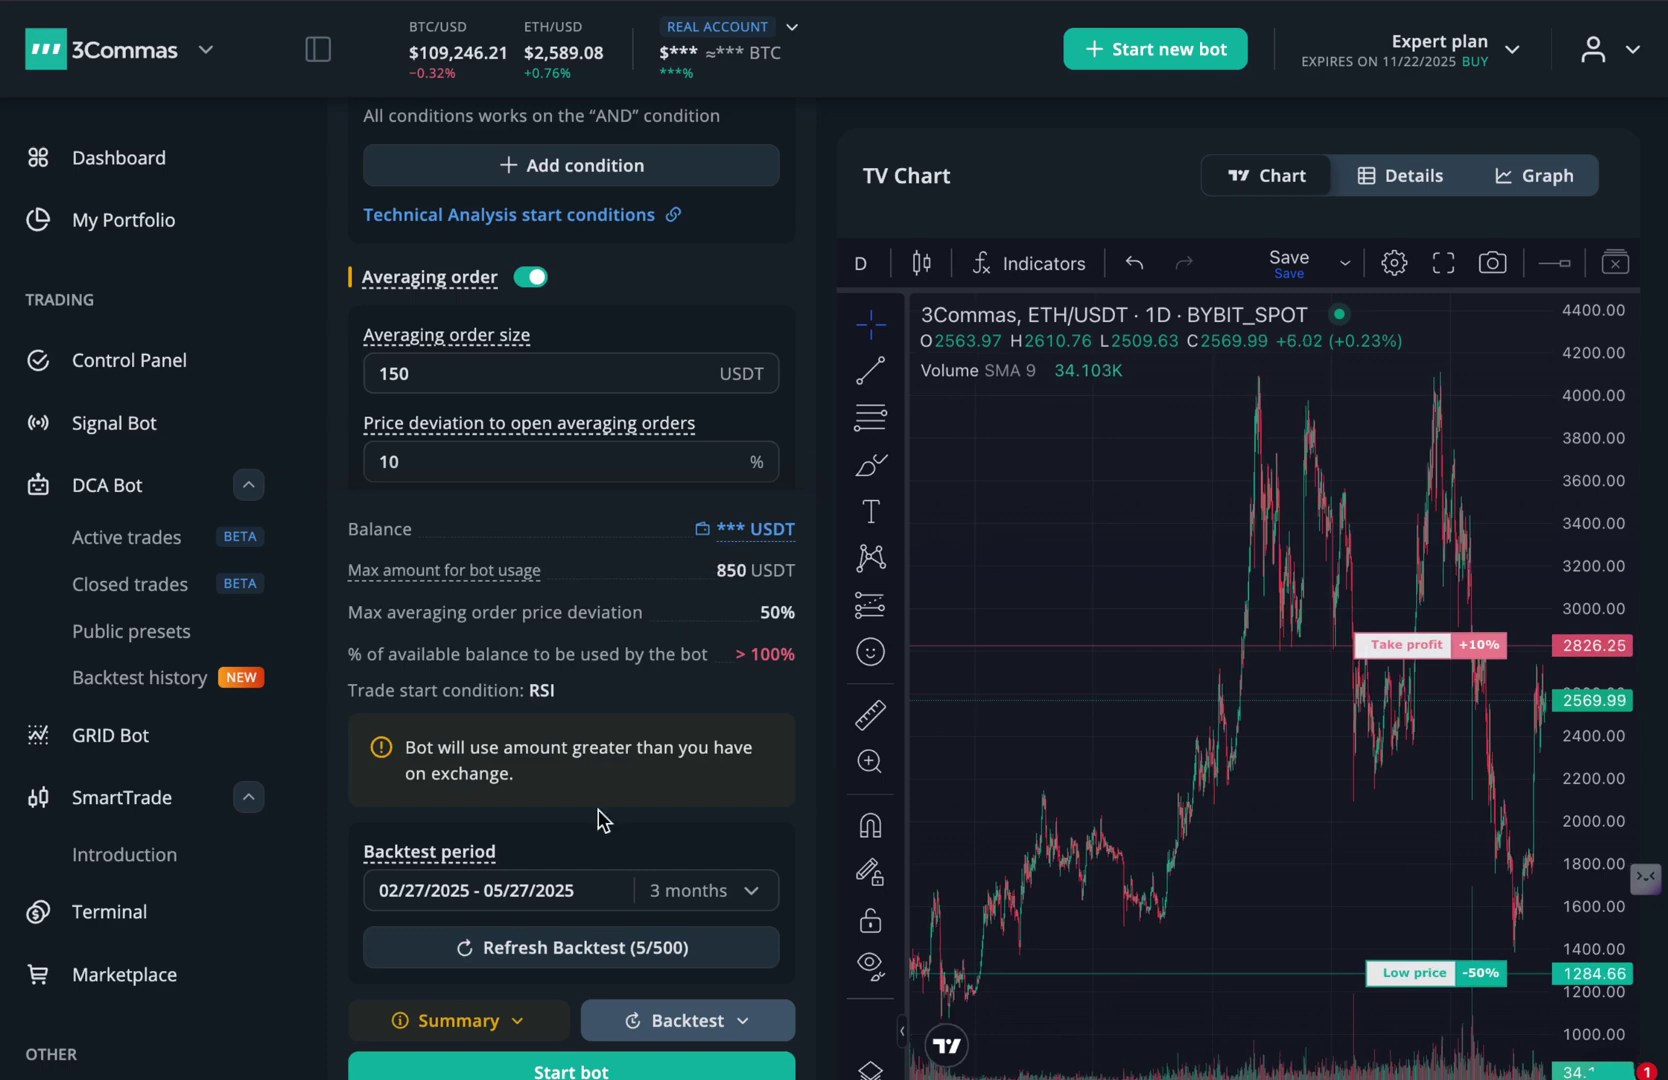
{"action": "left_click", "coordinate": [478, 1022]}
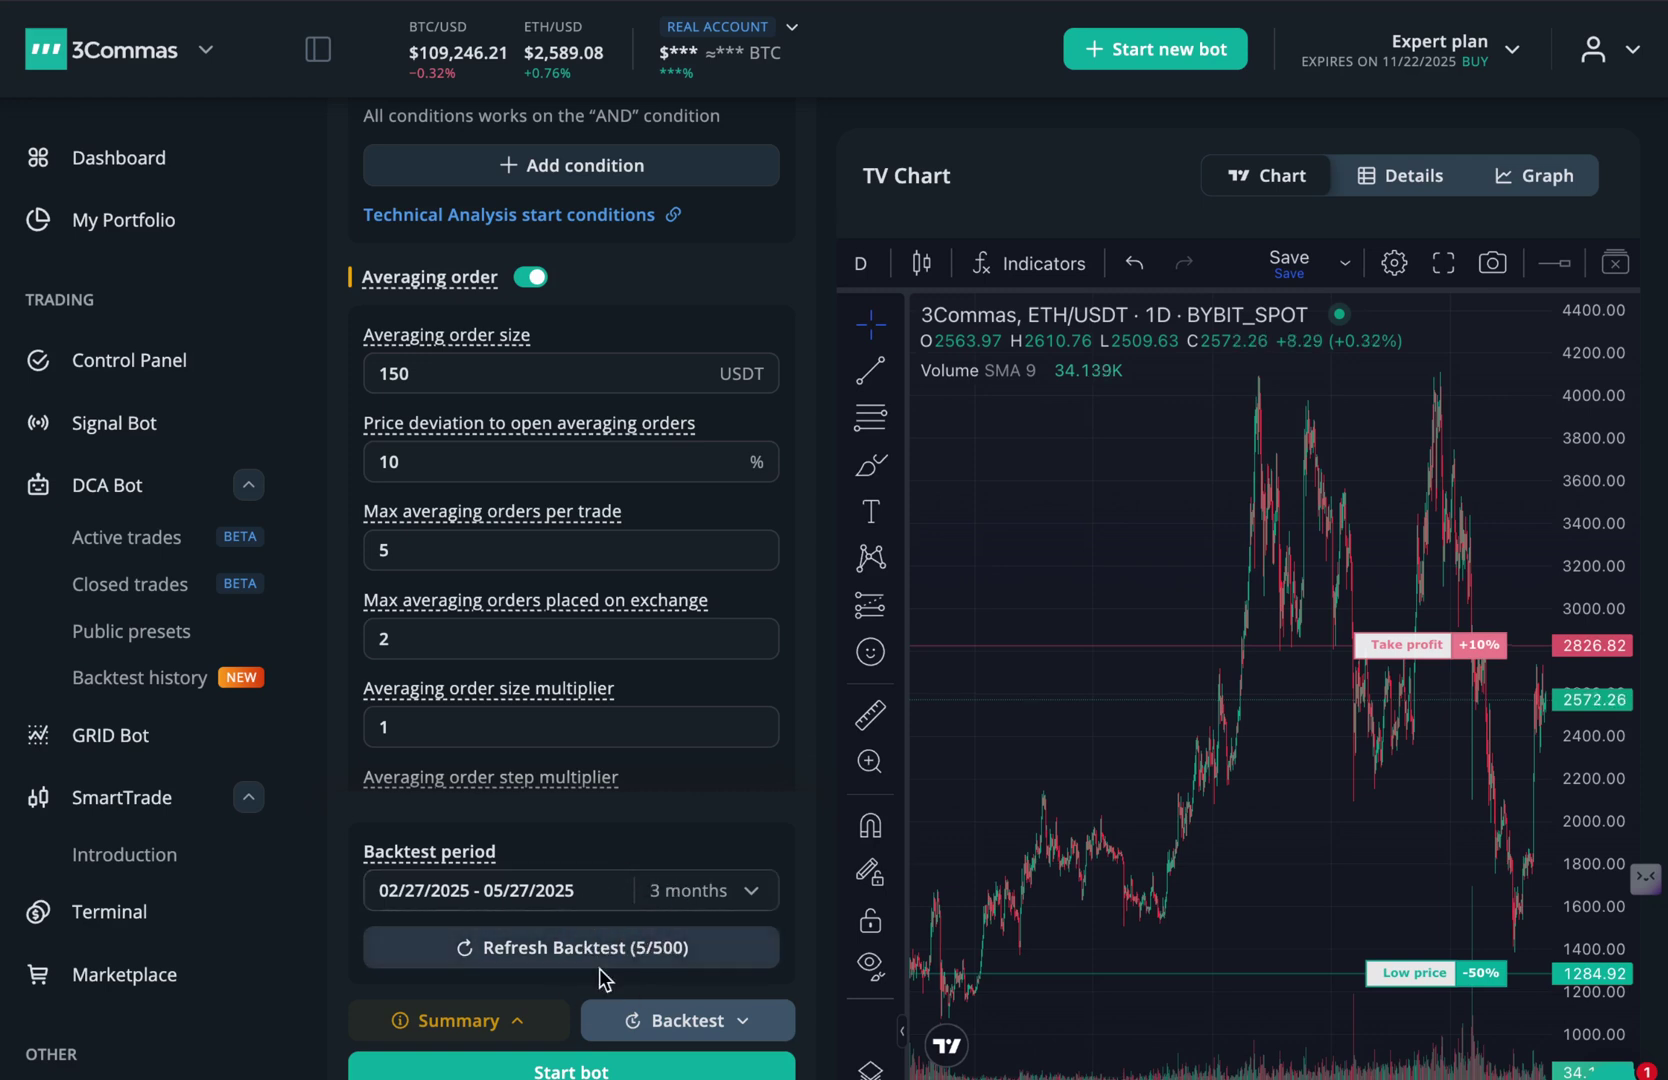
{"action": "scroll", "coordinate": [470, 328], "scroll_direction": "up", "scroll_amount": 3}
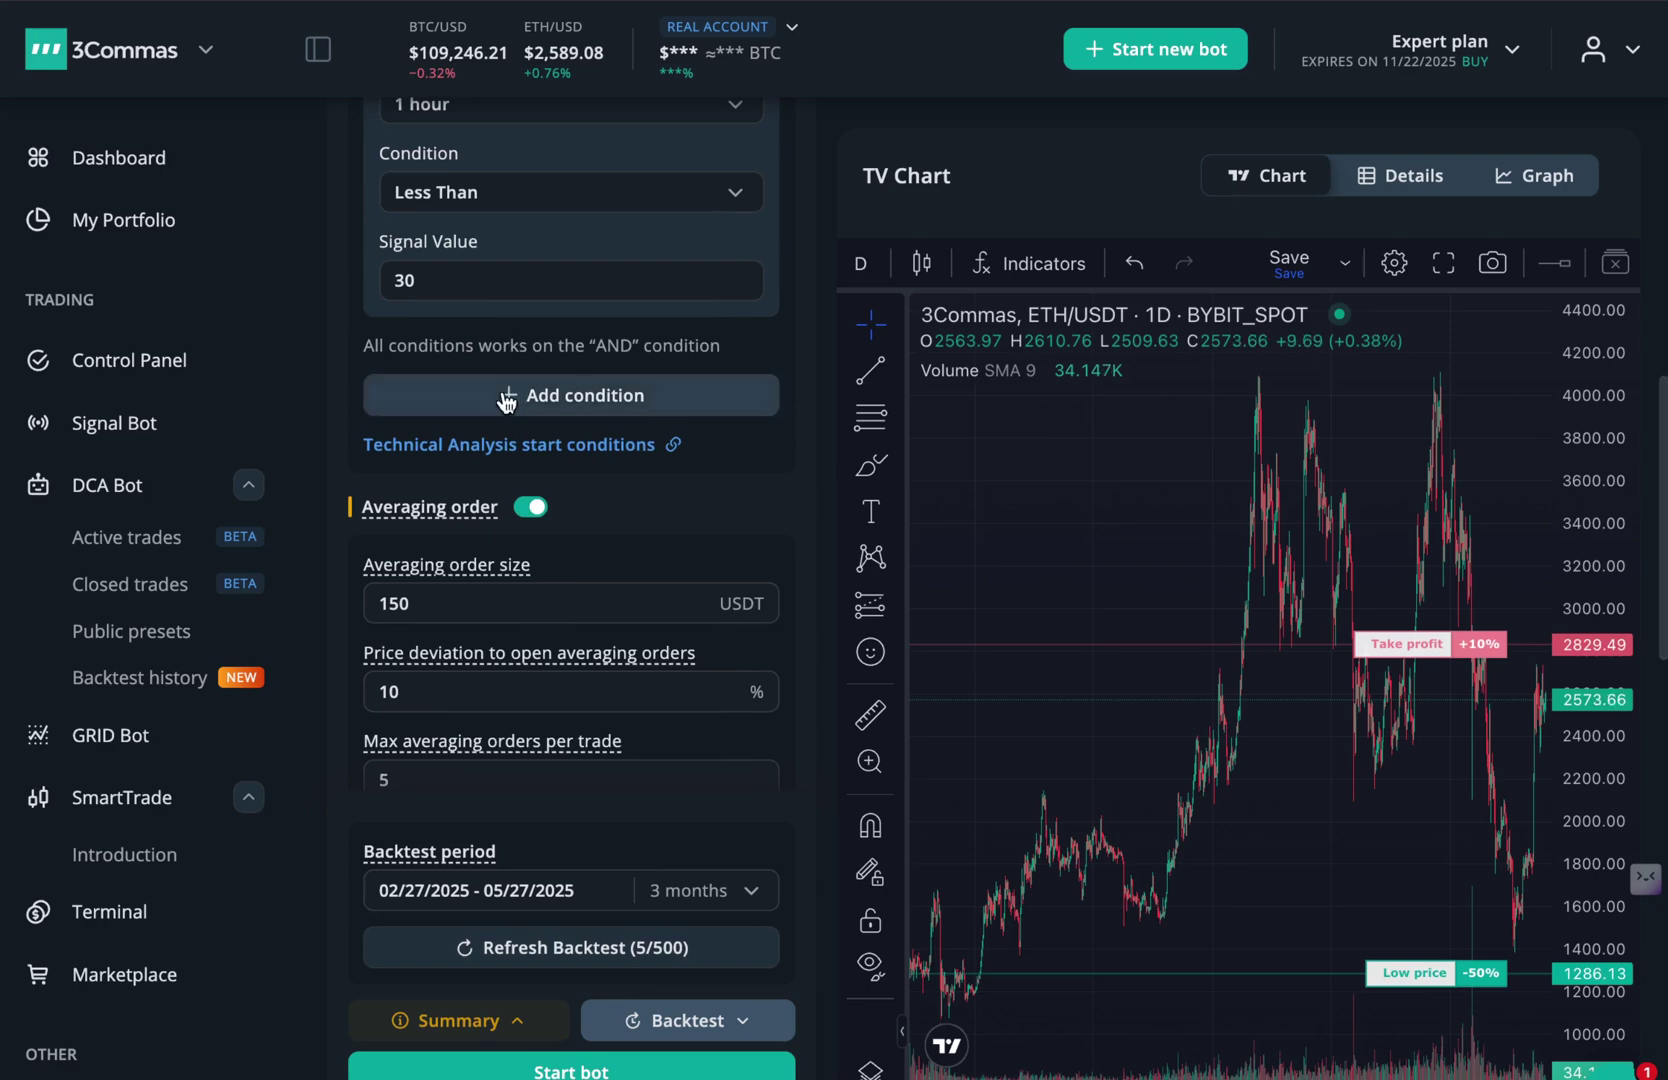
{"action": "scroll", "coordinate": [590, 440], "scroll_direction": "up", "scroll_amount": 2}
{"action": "scroll", "coordinate": [590, 440], "scroll_direction": "up", "scroll_amount": 2}
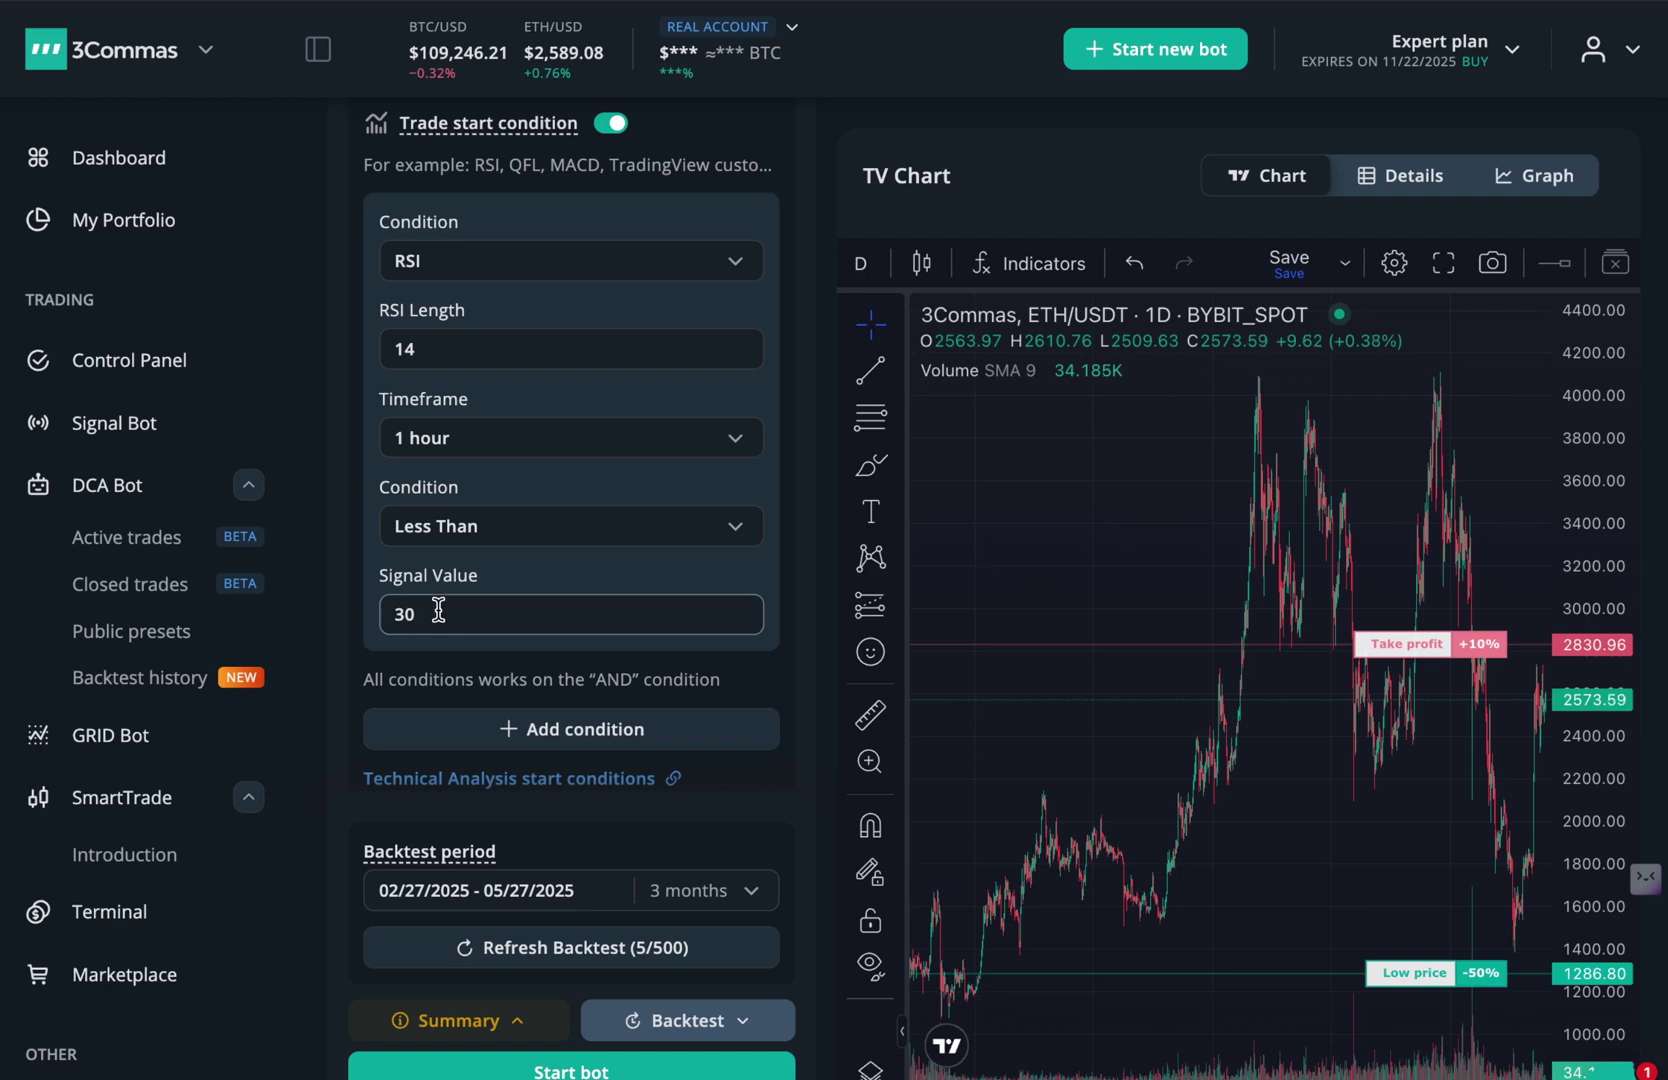
{"action": "scroll", "coordinate": [651, 596], "scroll_direction": "up", "scroll_amount": 2}
{"action": "scroll", "coordinate": [697, 967], "scroll_direction": "down", "scroll_amount": 2}
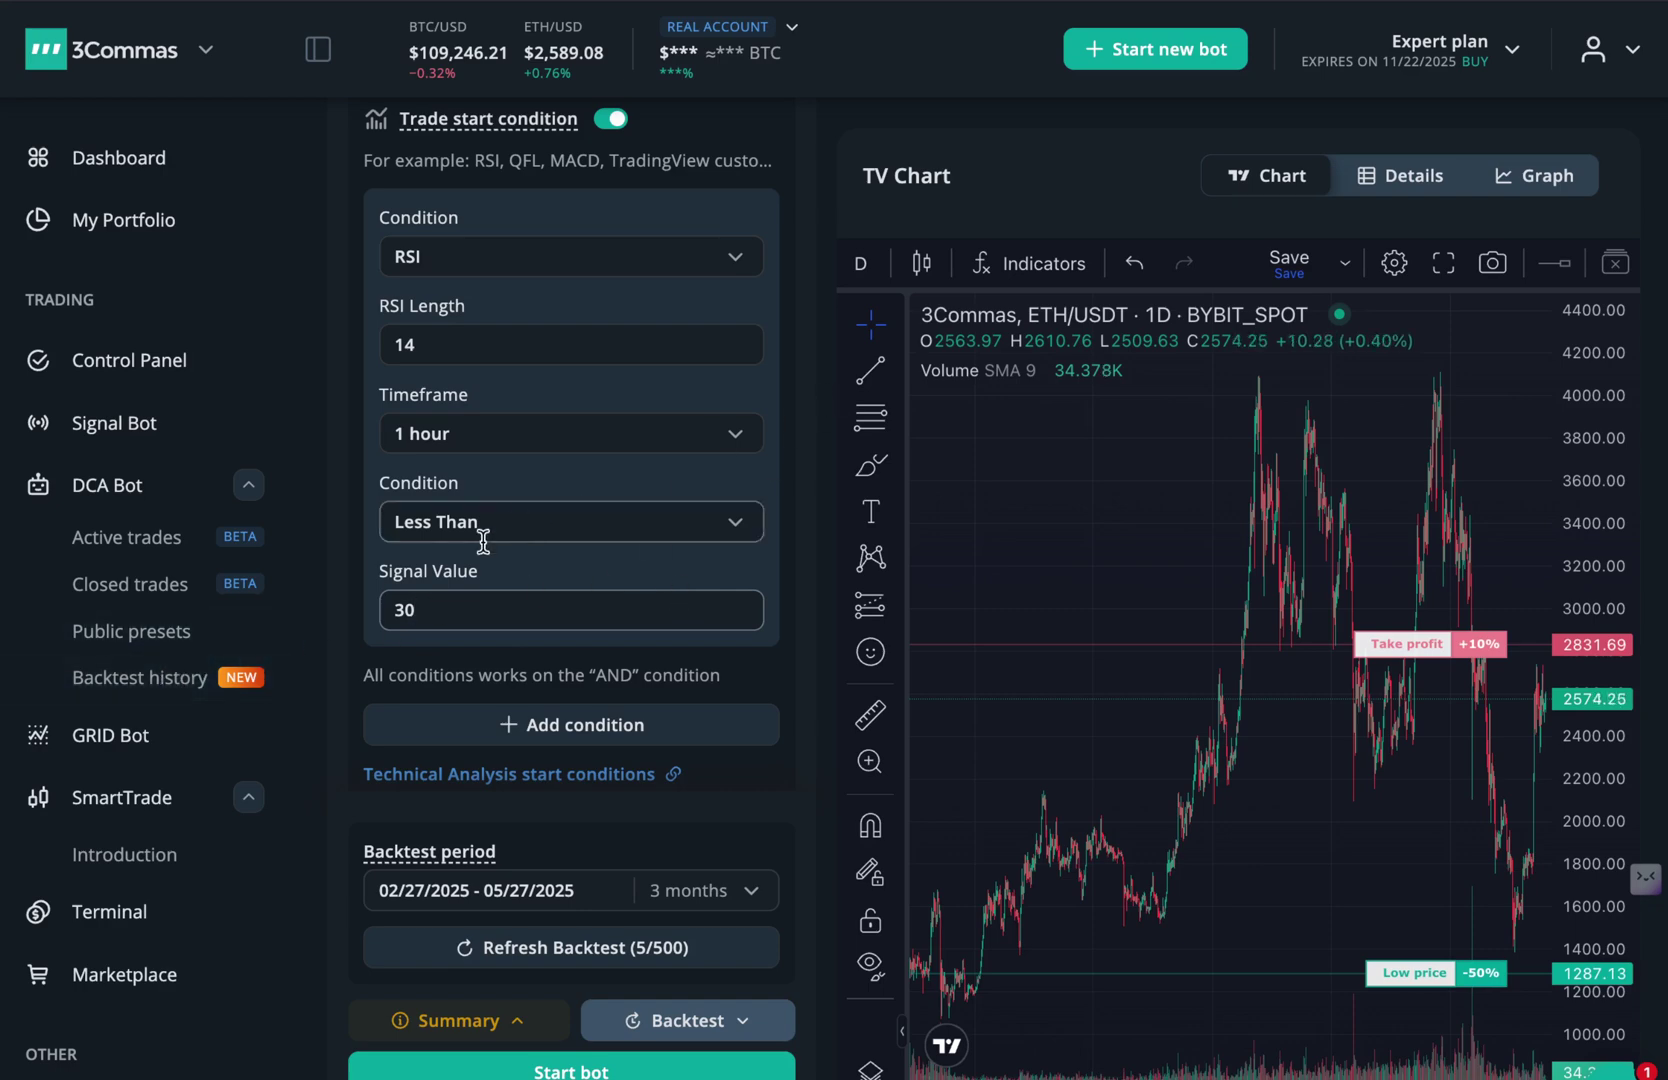
Open Backtest history and view the second +10.13% ETH/USDT run's details
{"action": "left_click", "coordinate": [140, 677]}
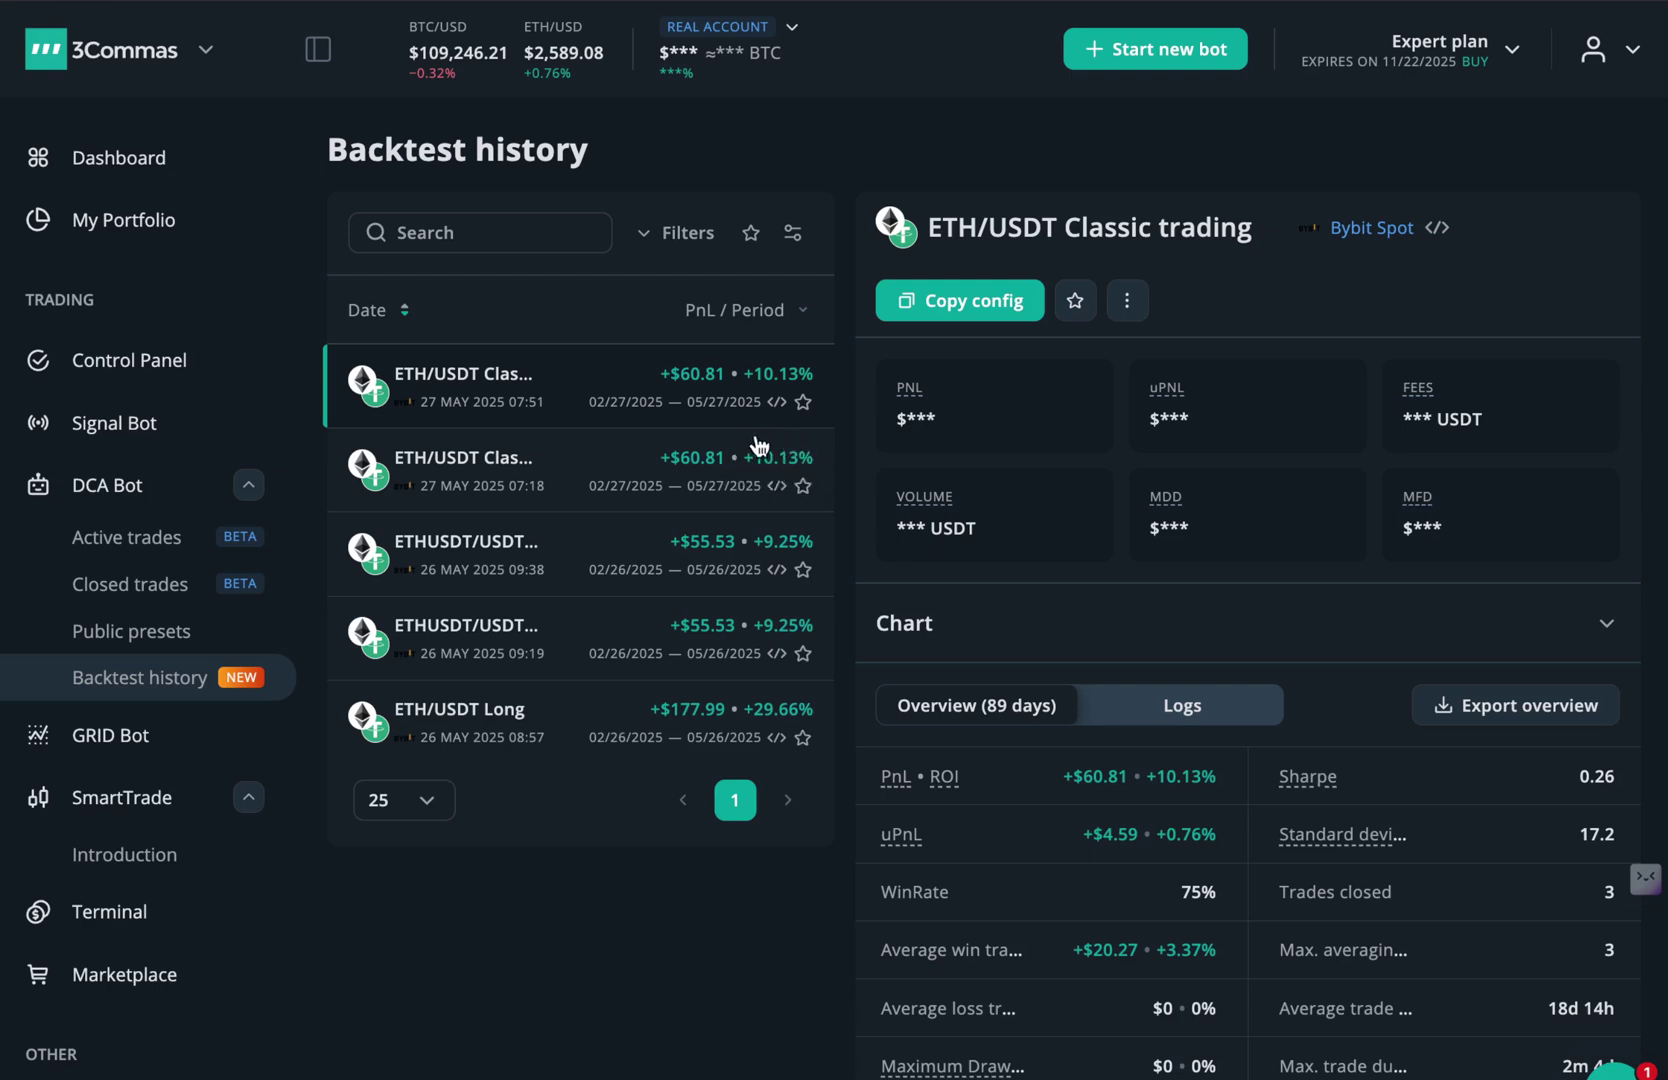
{"action": "left_click", "coordinate": [495, 498]}
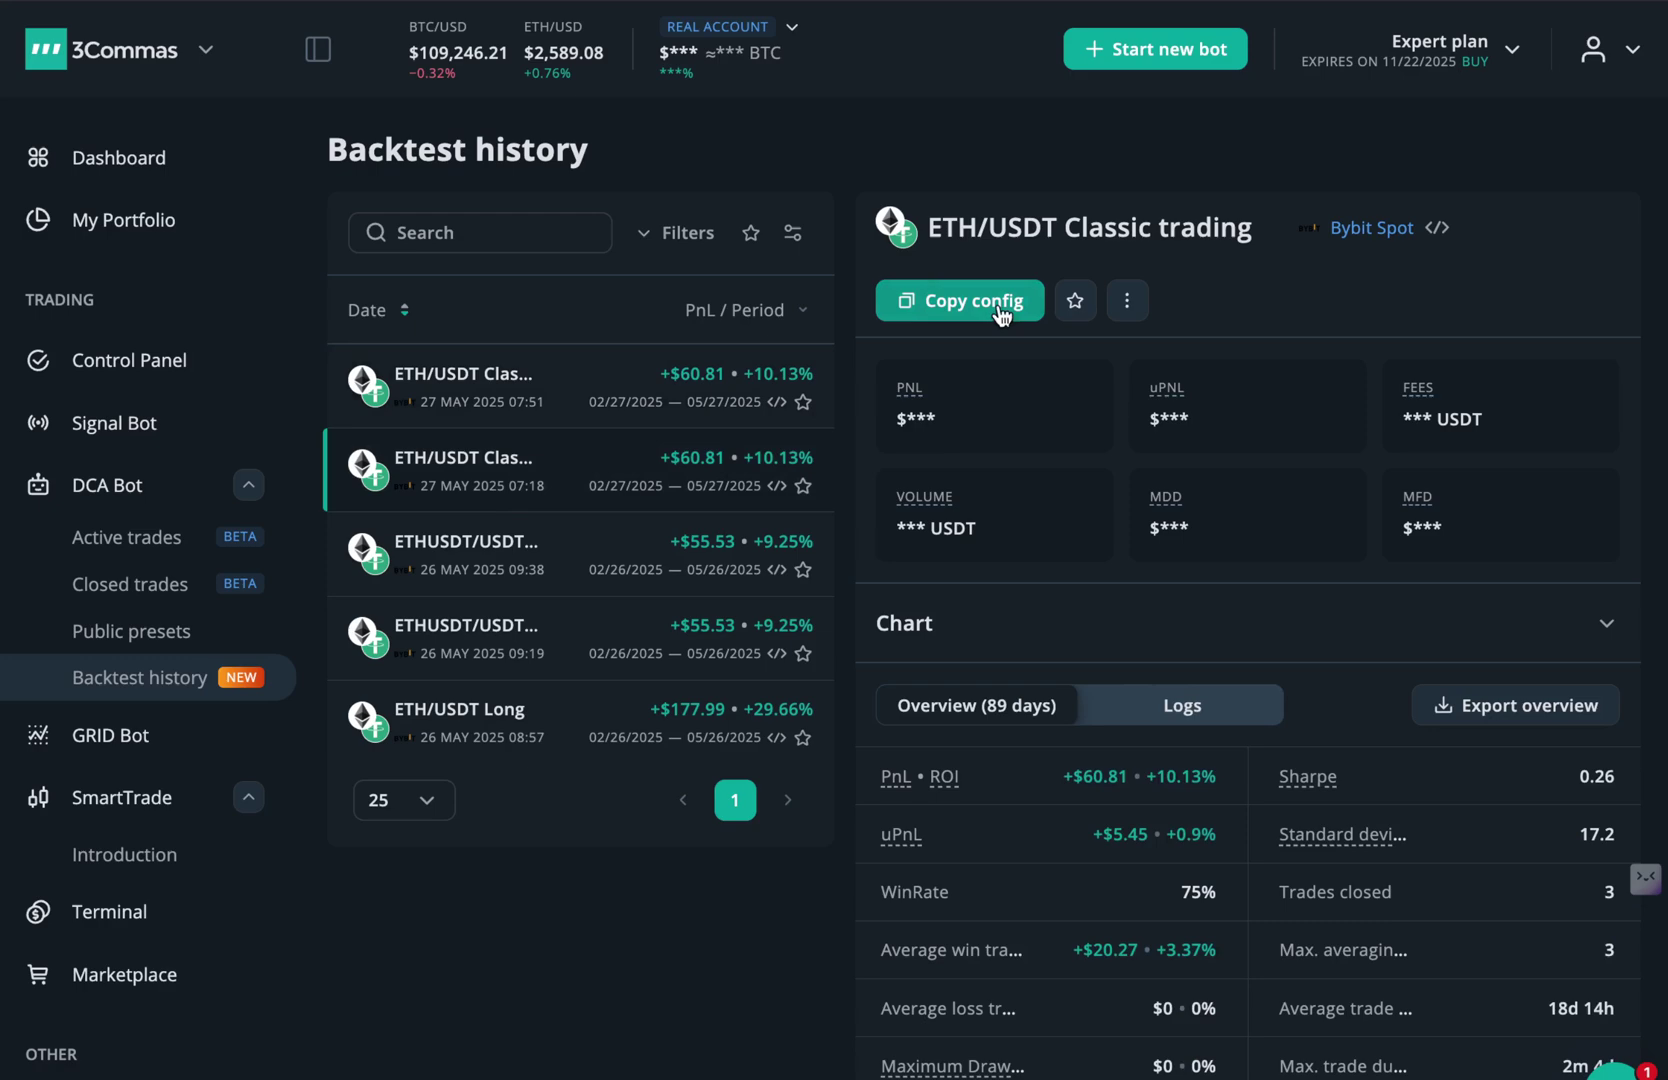